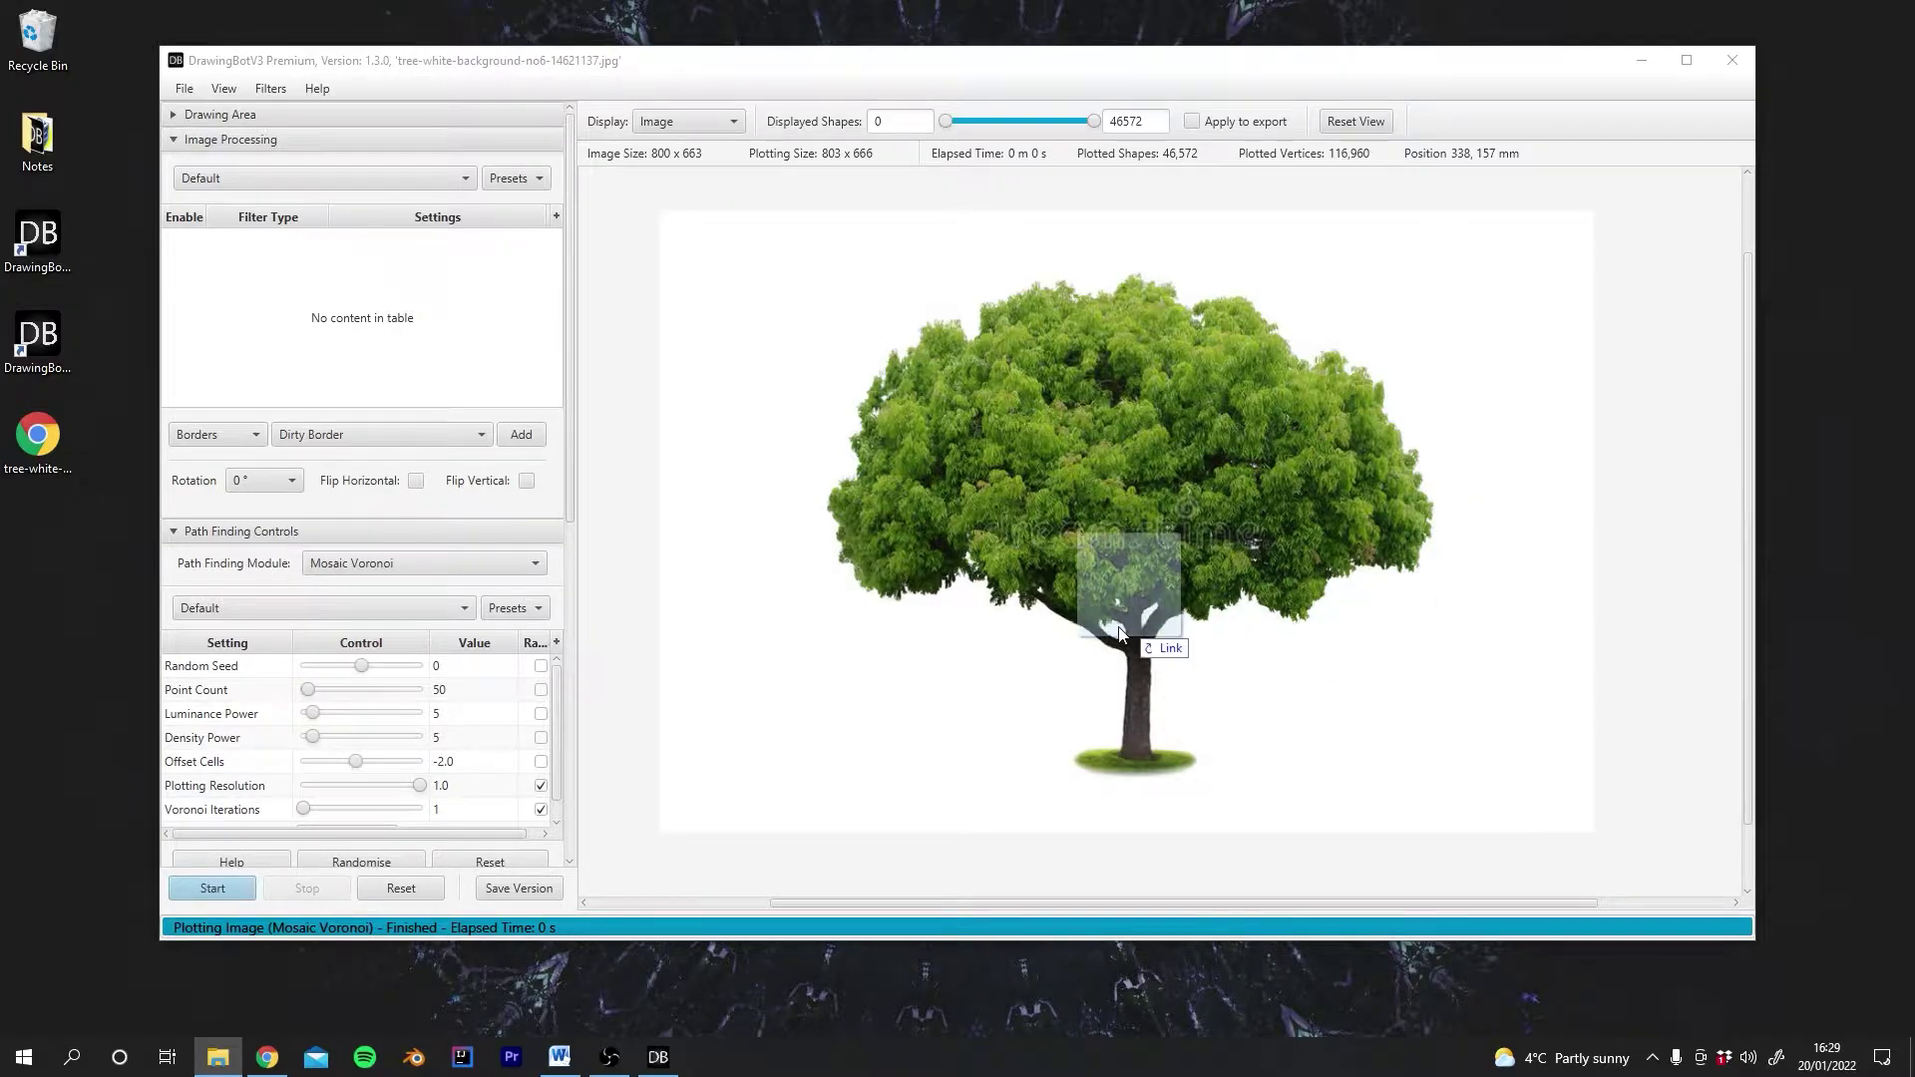
# Import man_ray_transparent_flip_updated.png on an A4 Paper drawing area, with scaling set to Scale to fit.
pyautogui.moveTo(1134, 595); pyautogui.dragTo(935, 530)
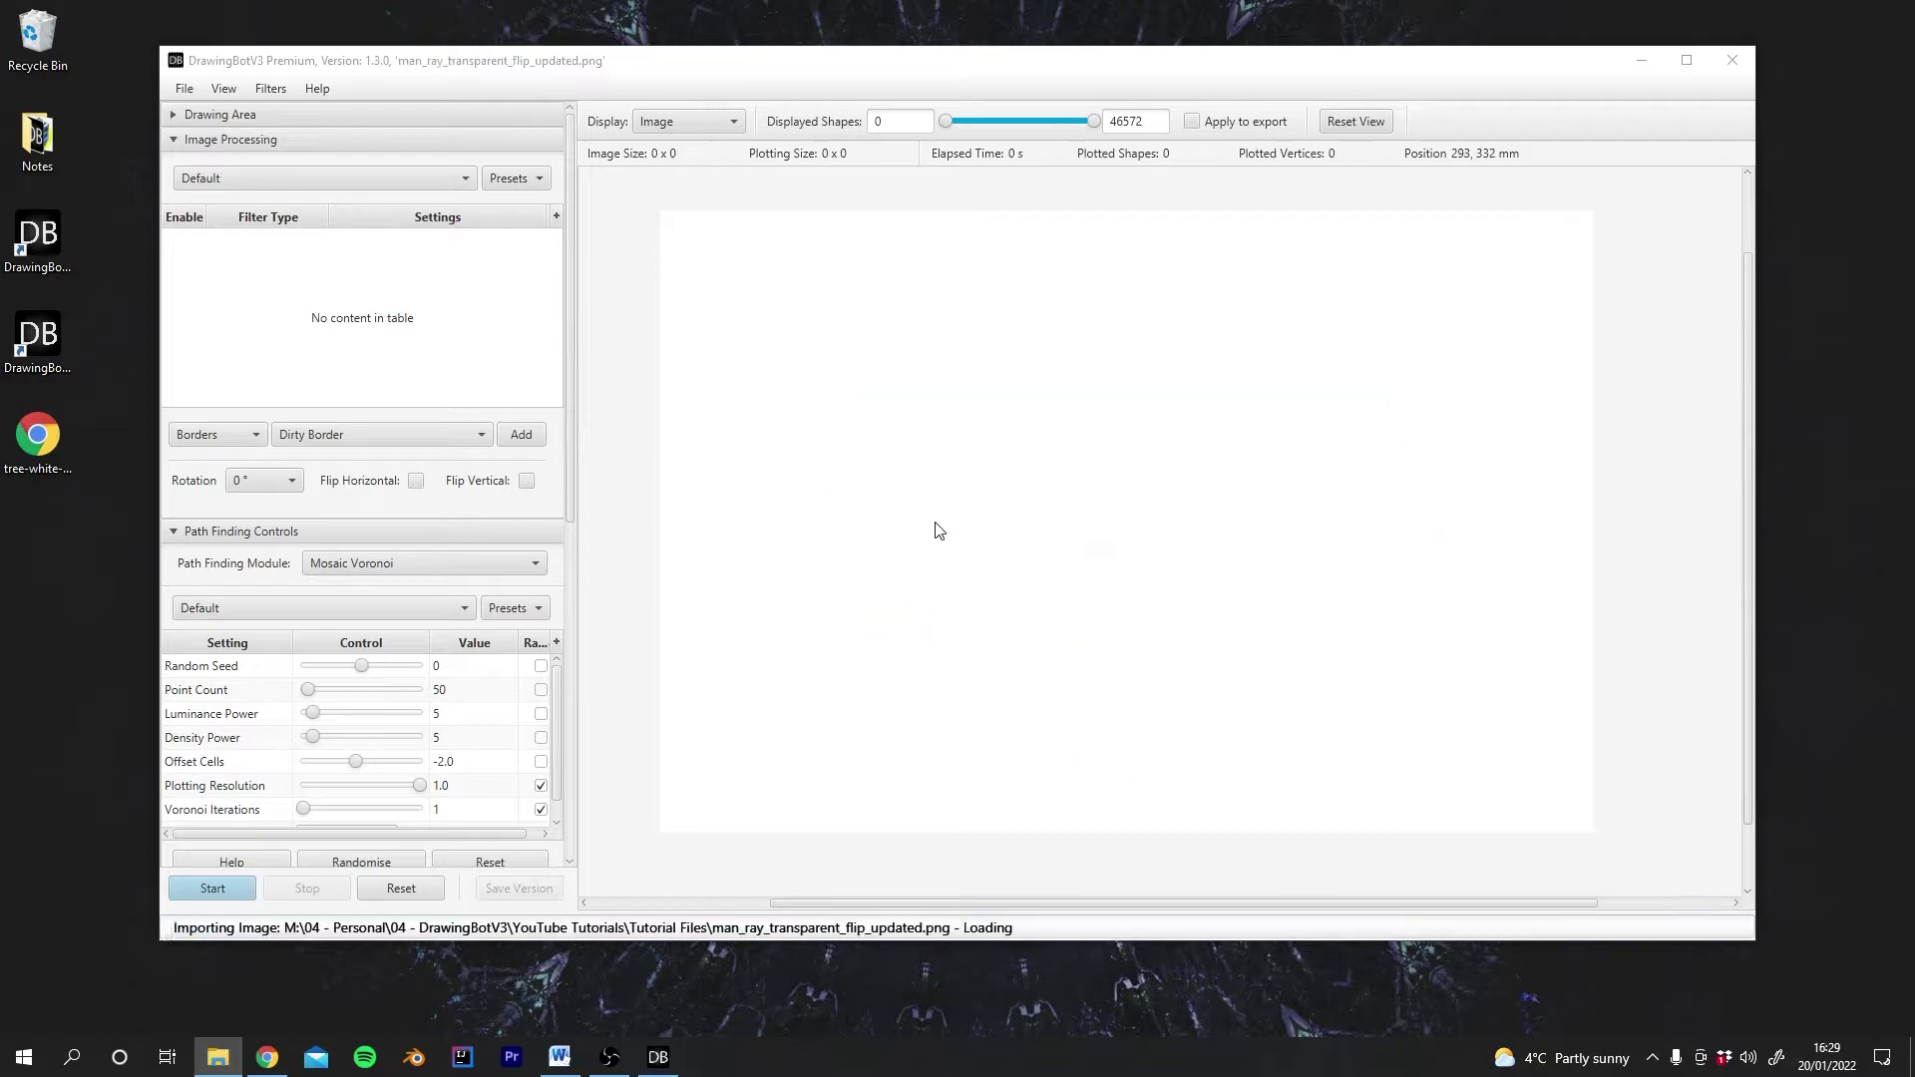
pyautogui.click(219, 114)
pyautogui.click(240, 149)
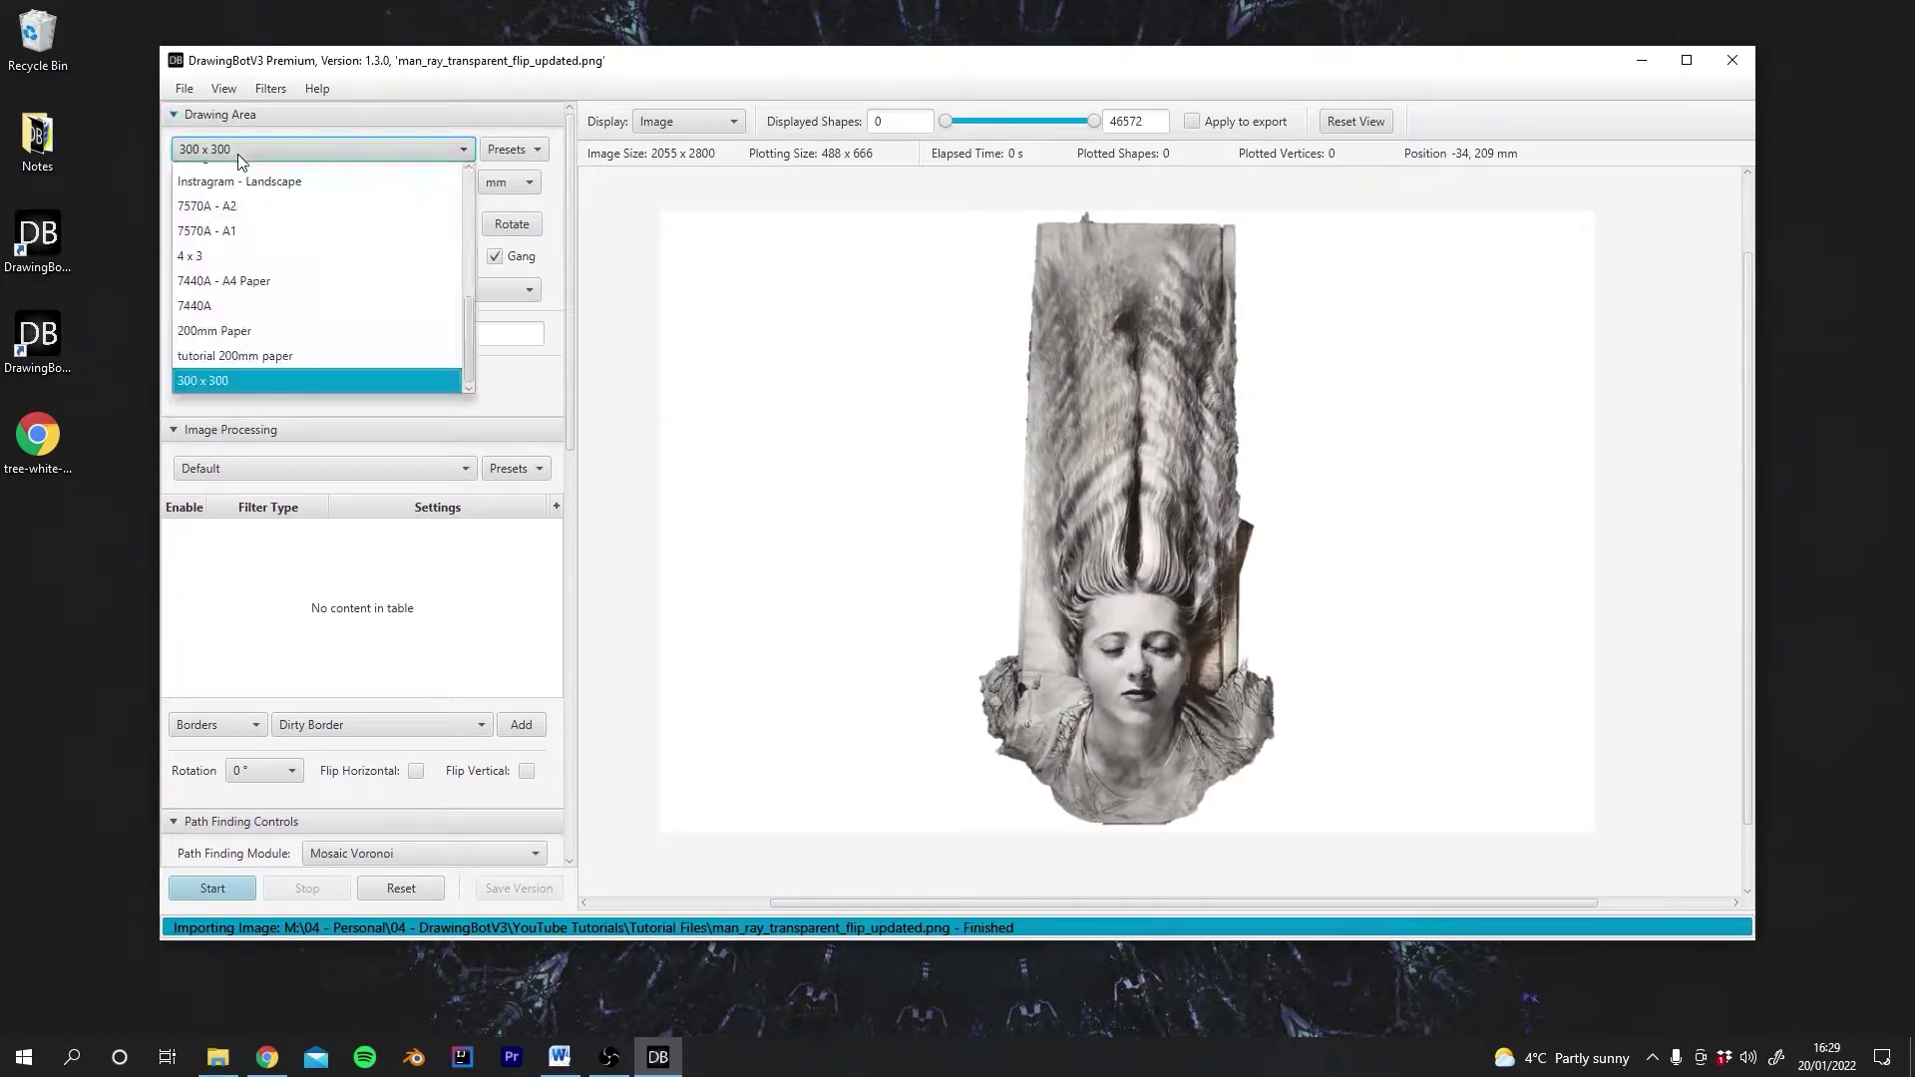
pyautogui.scroll(10, 237, 299)
pyautogui.click(238, 304)
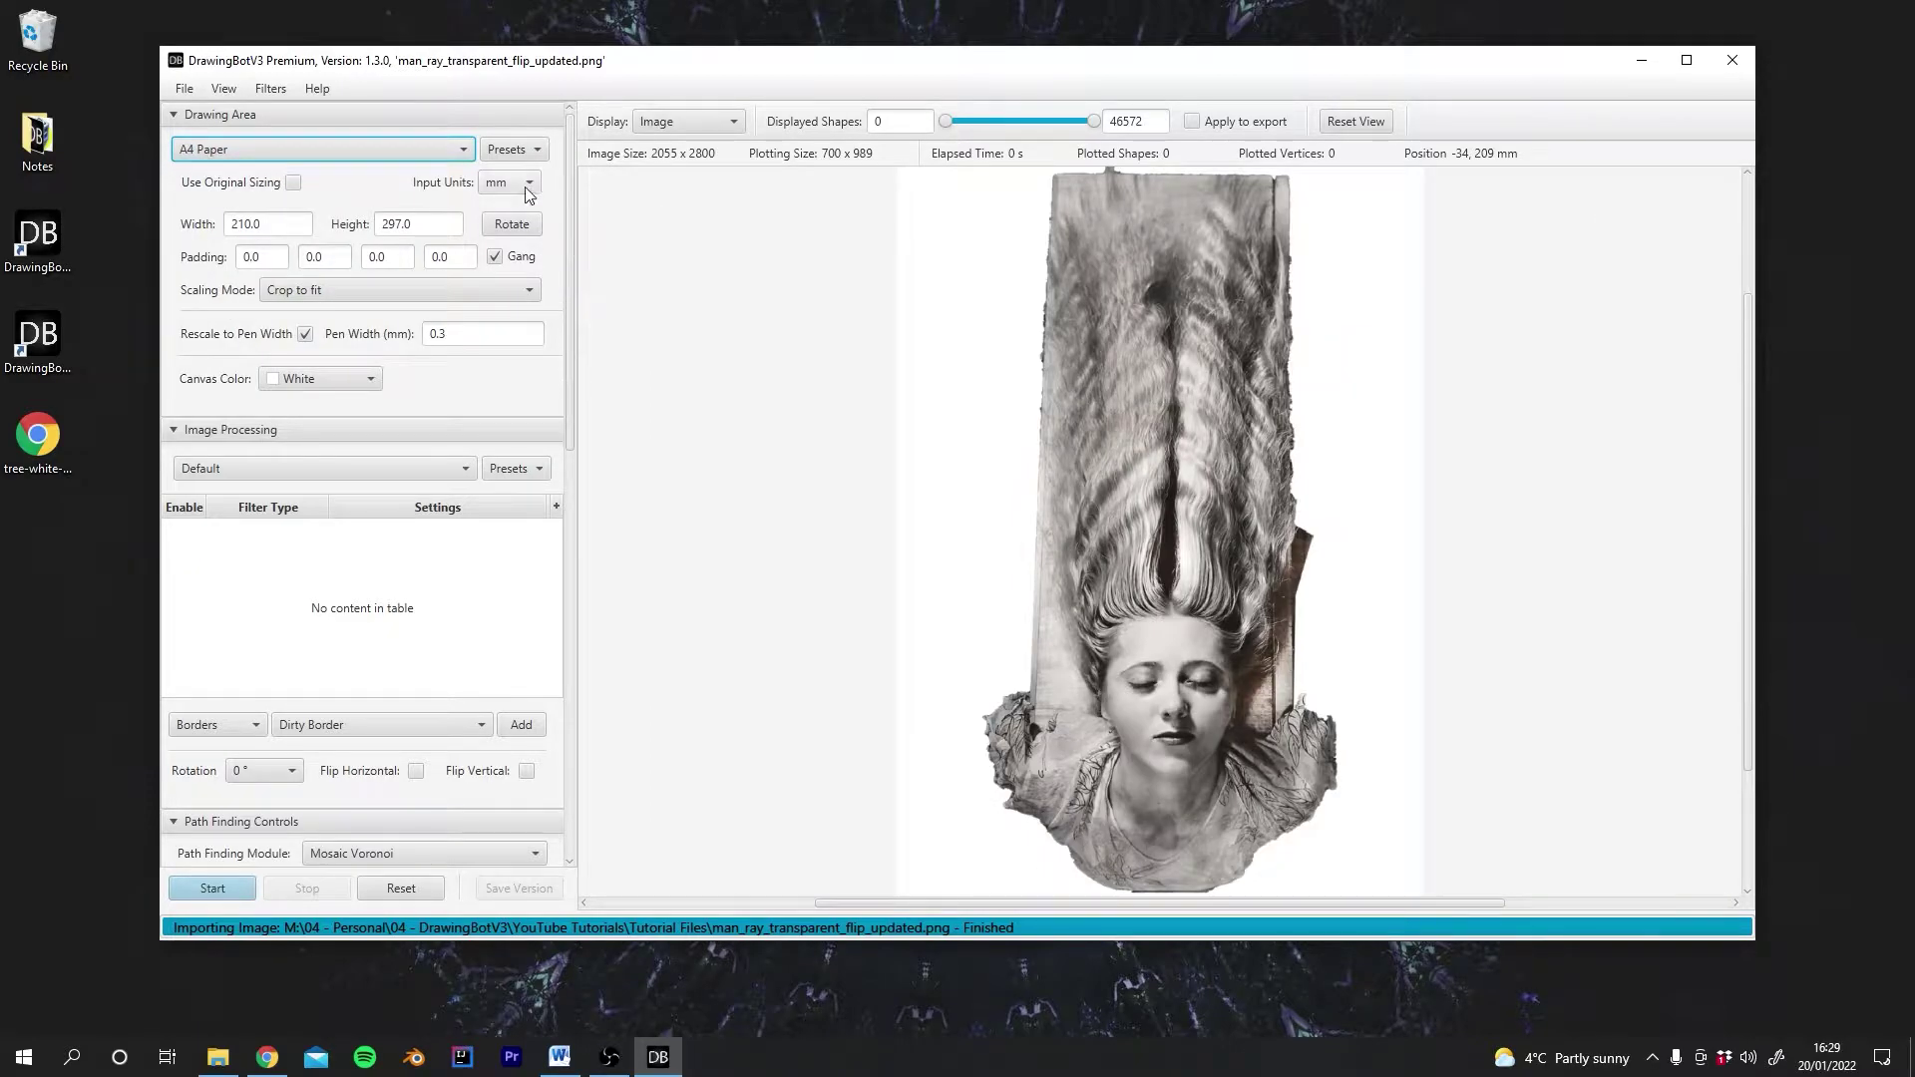
pyautogui.click(329, 290)
pyautogui.click(321, 316)
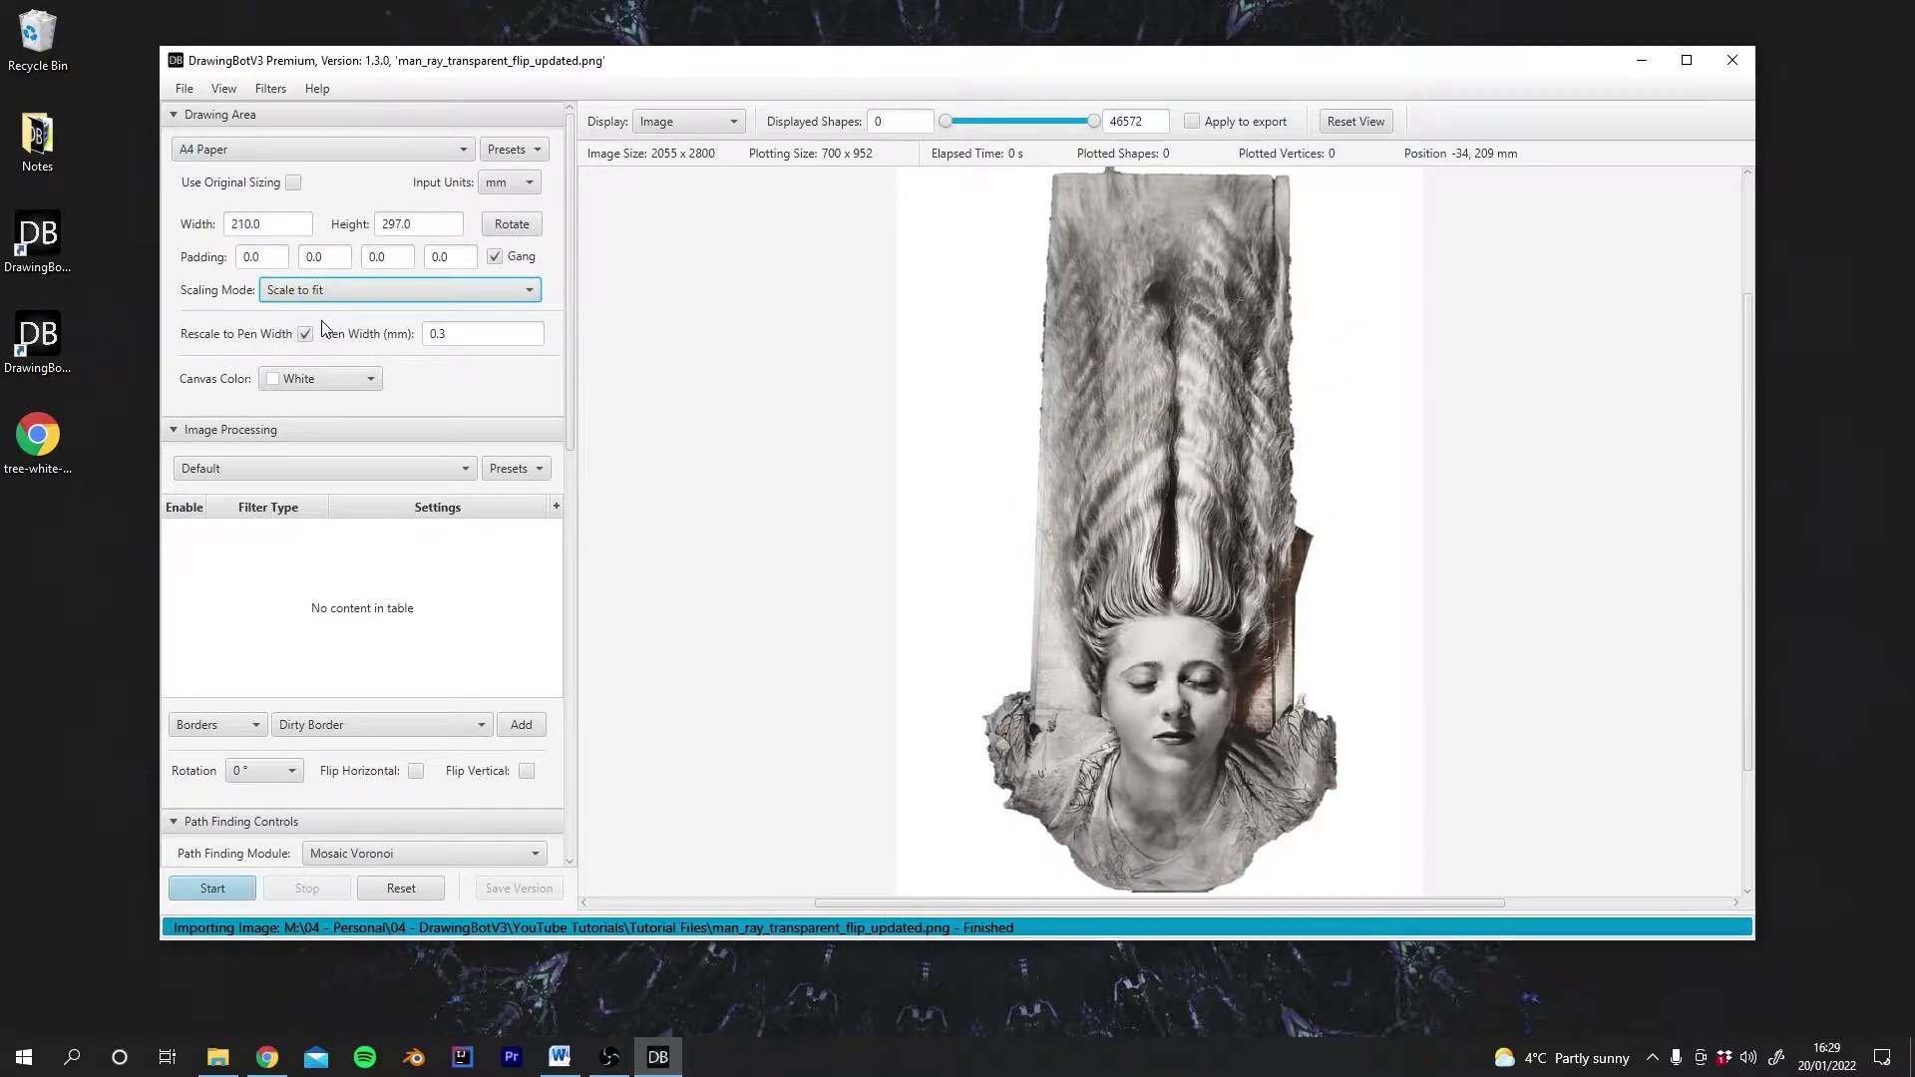
pyautogui.click(191, 119)
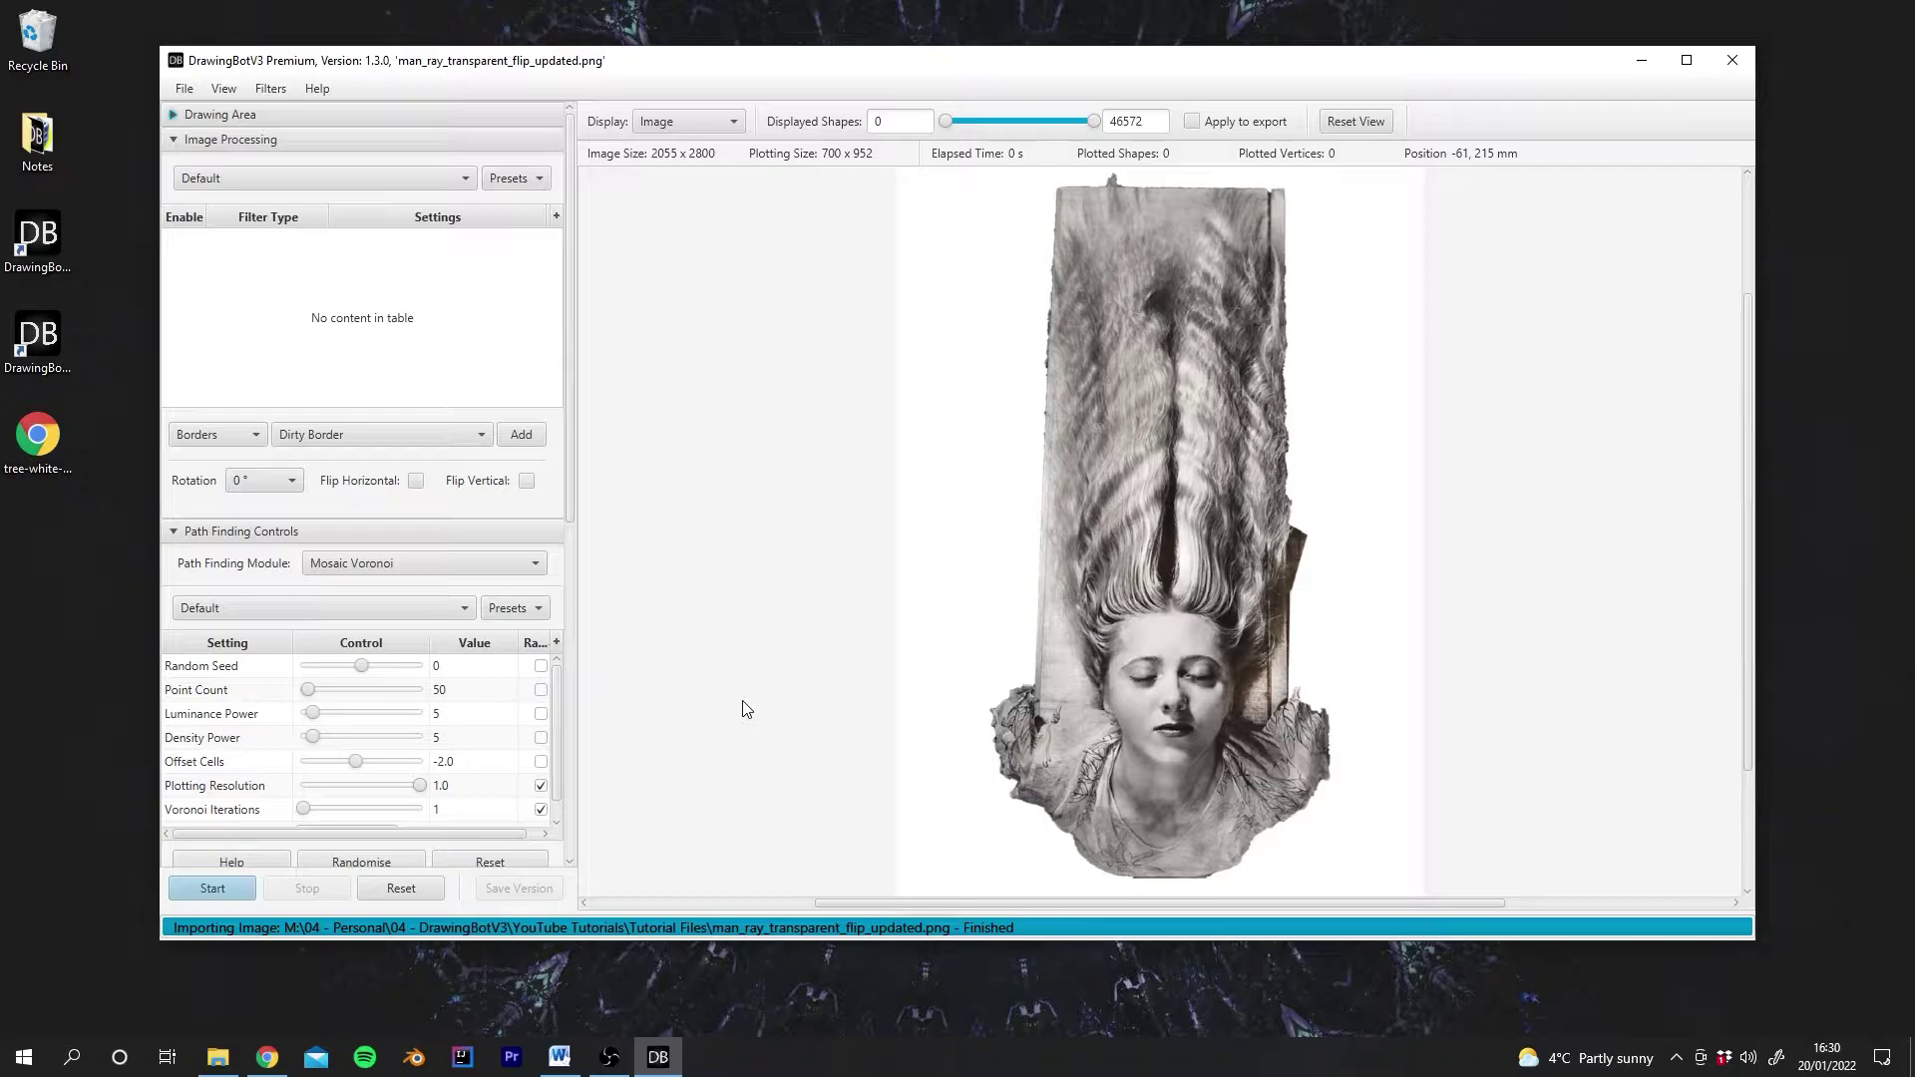
# Apply the Simple Unsharp Mask image processing preset.
pyautogui.click(236, 181)
pyautogui.click(242, 176)
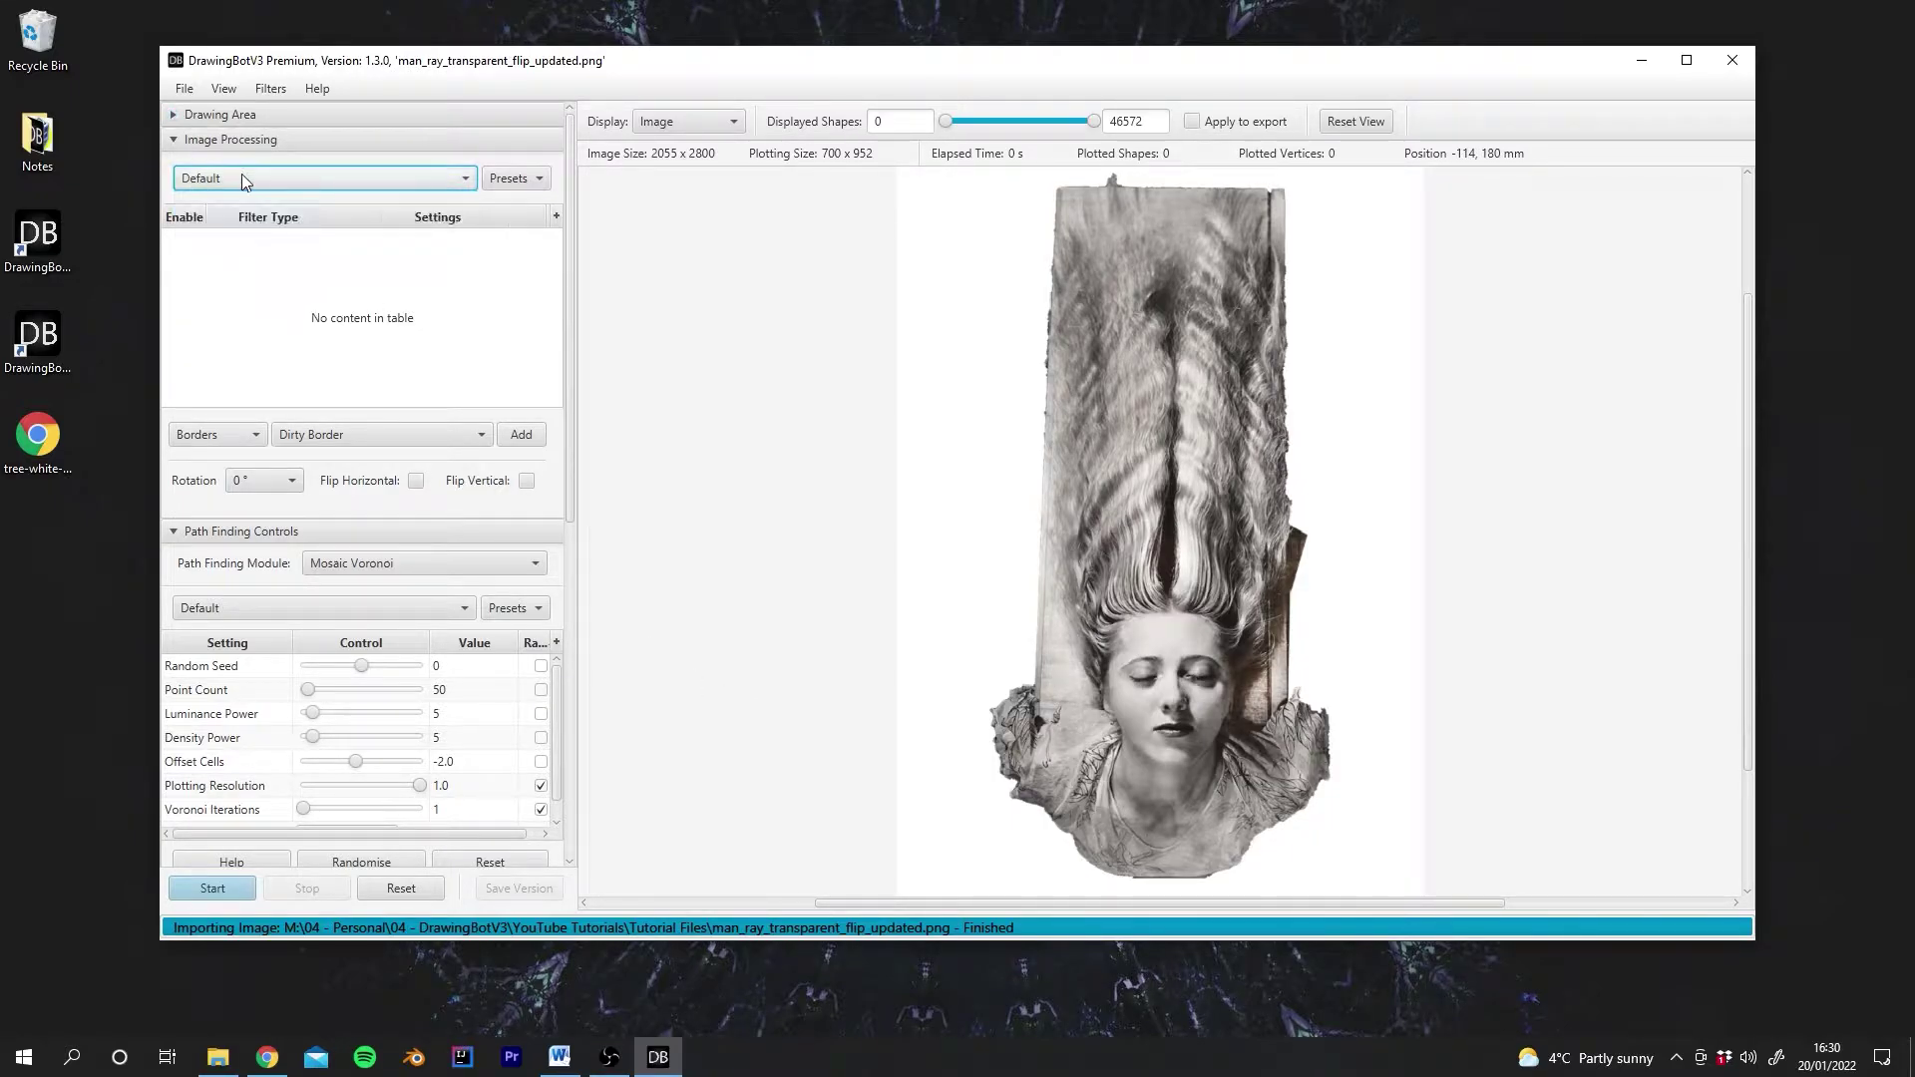
pyautogui.click(241, 174)
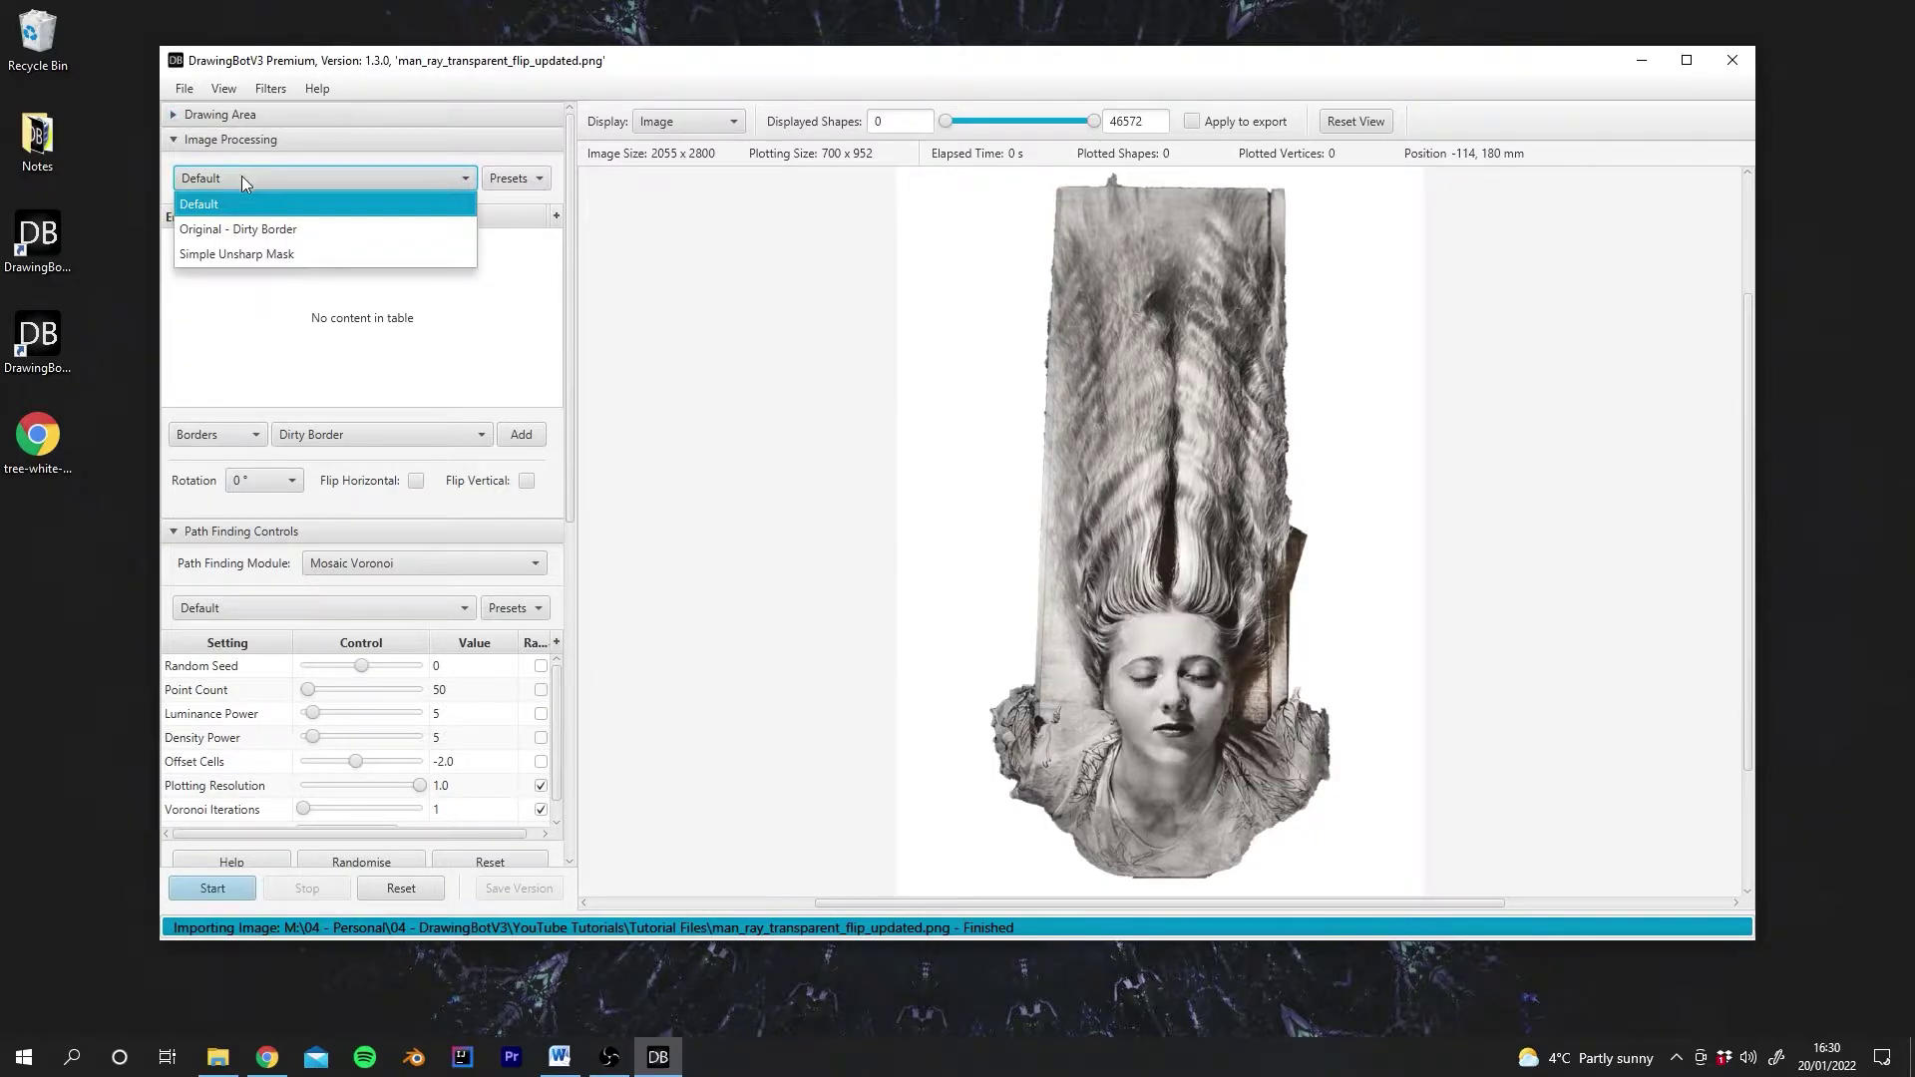
pyautogui.click(271, 255)
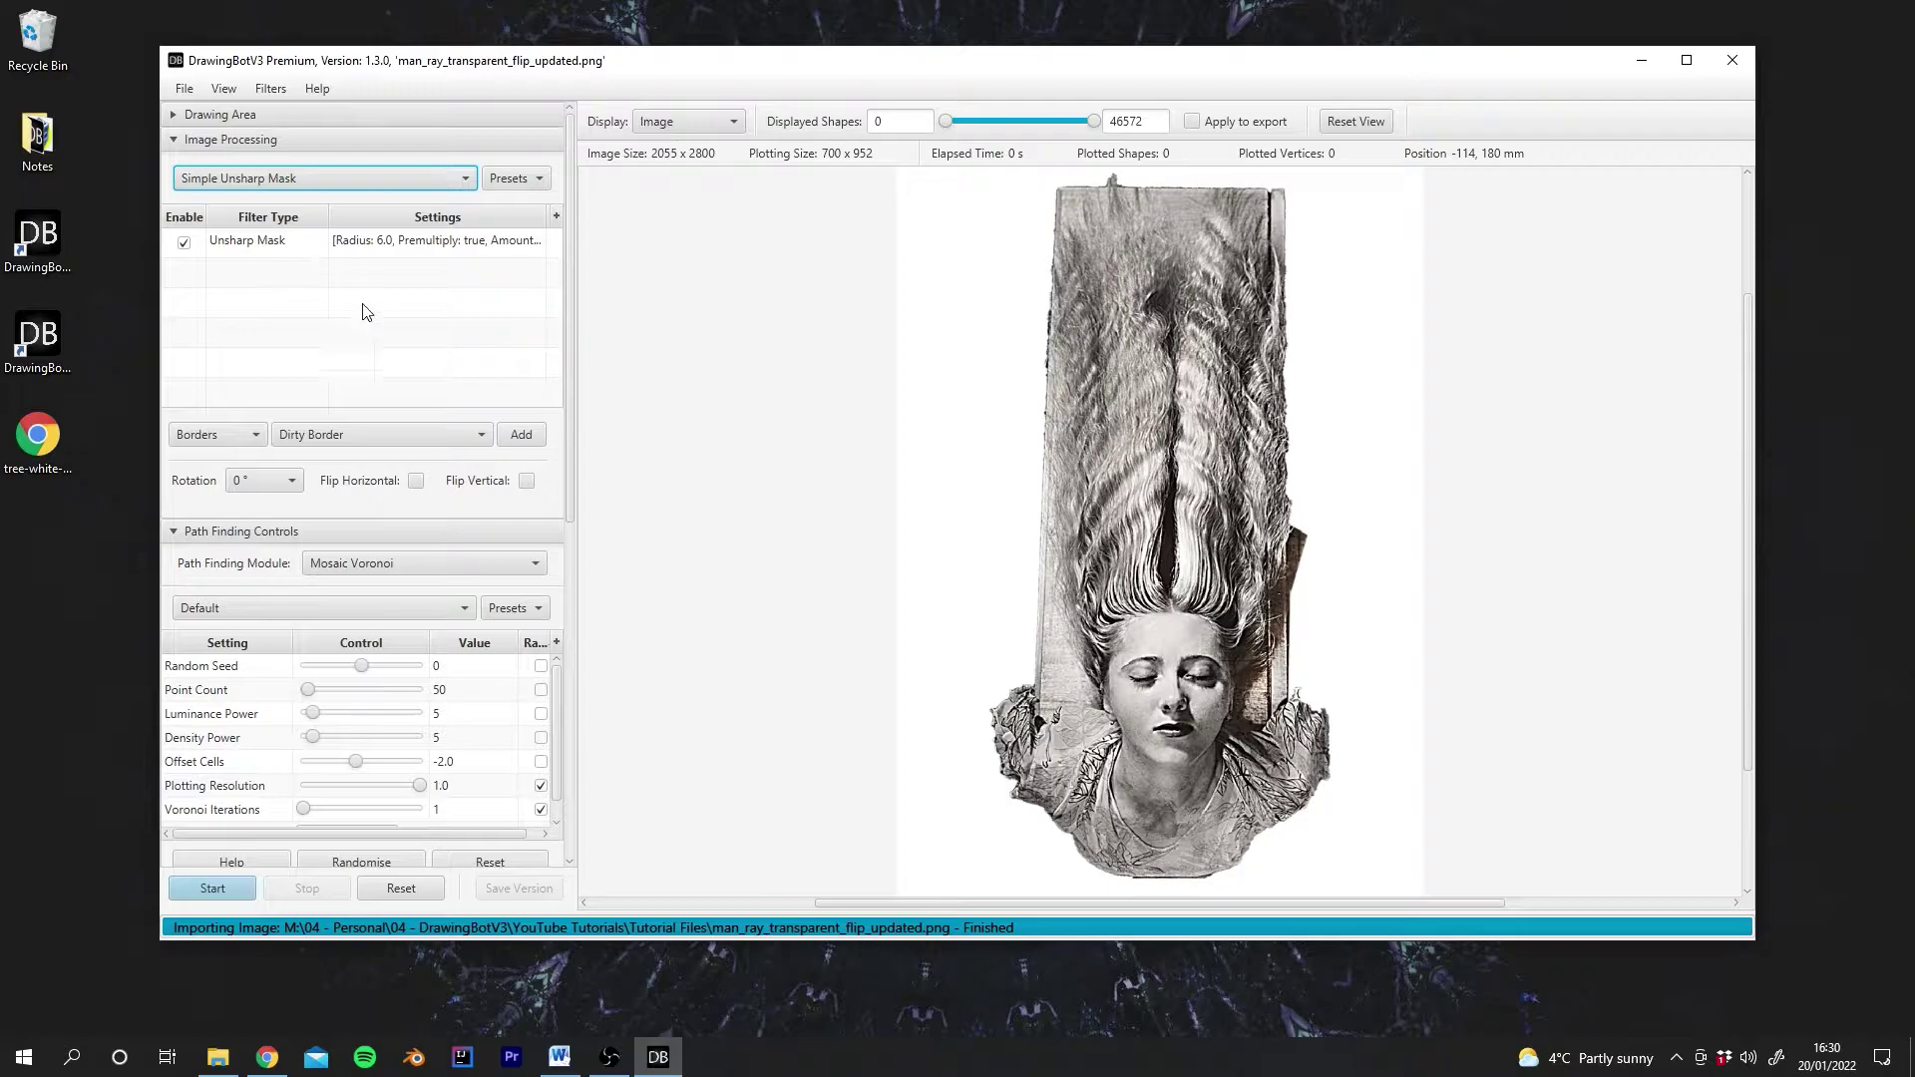
pyautogui.click(1356, 121)
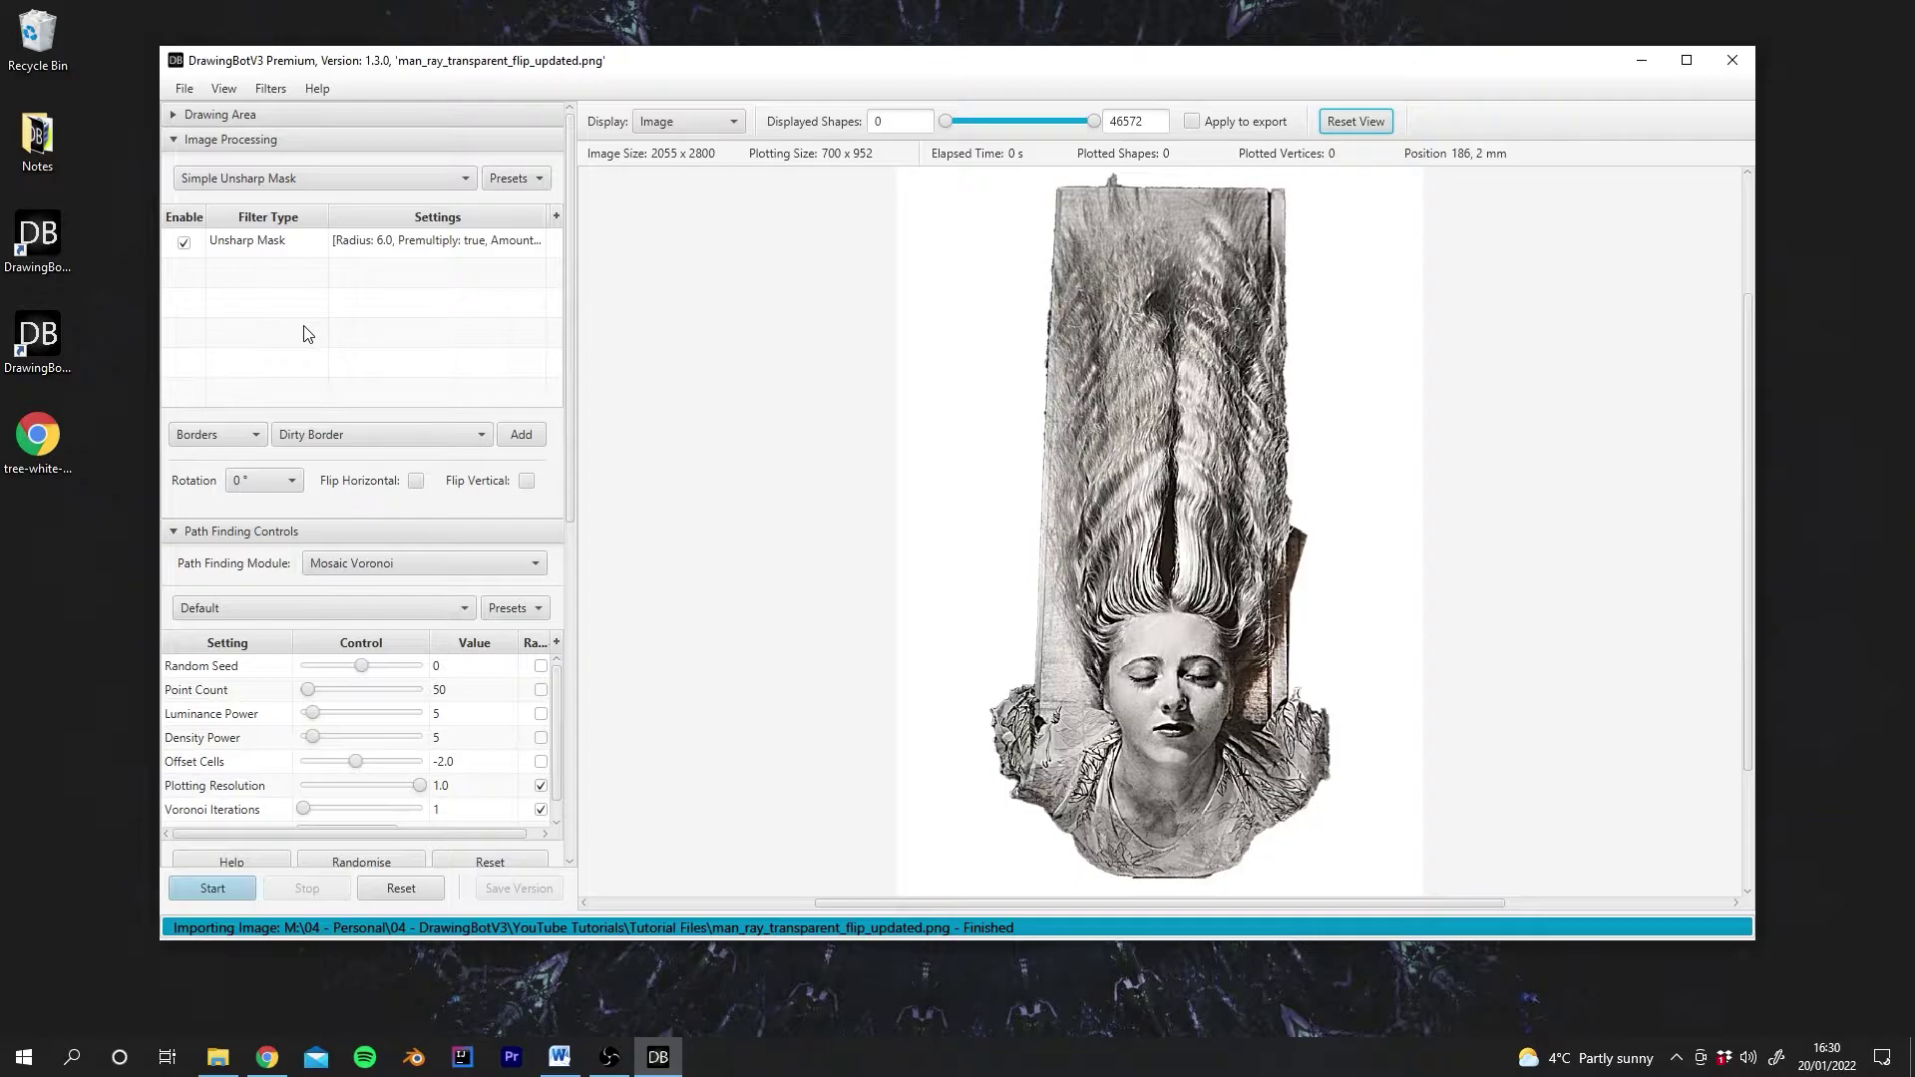
# Add a second Unsharp Mask filter from the Blur filters.
pyautogui.click(272, 88)
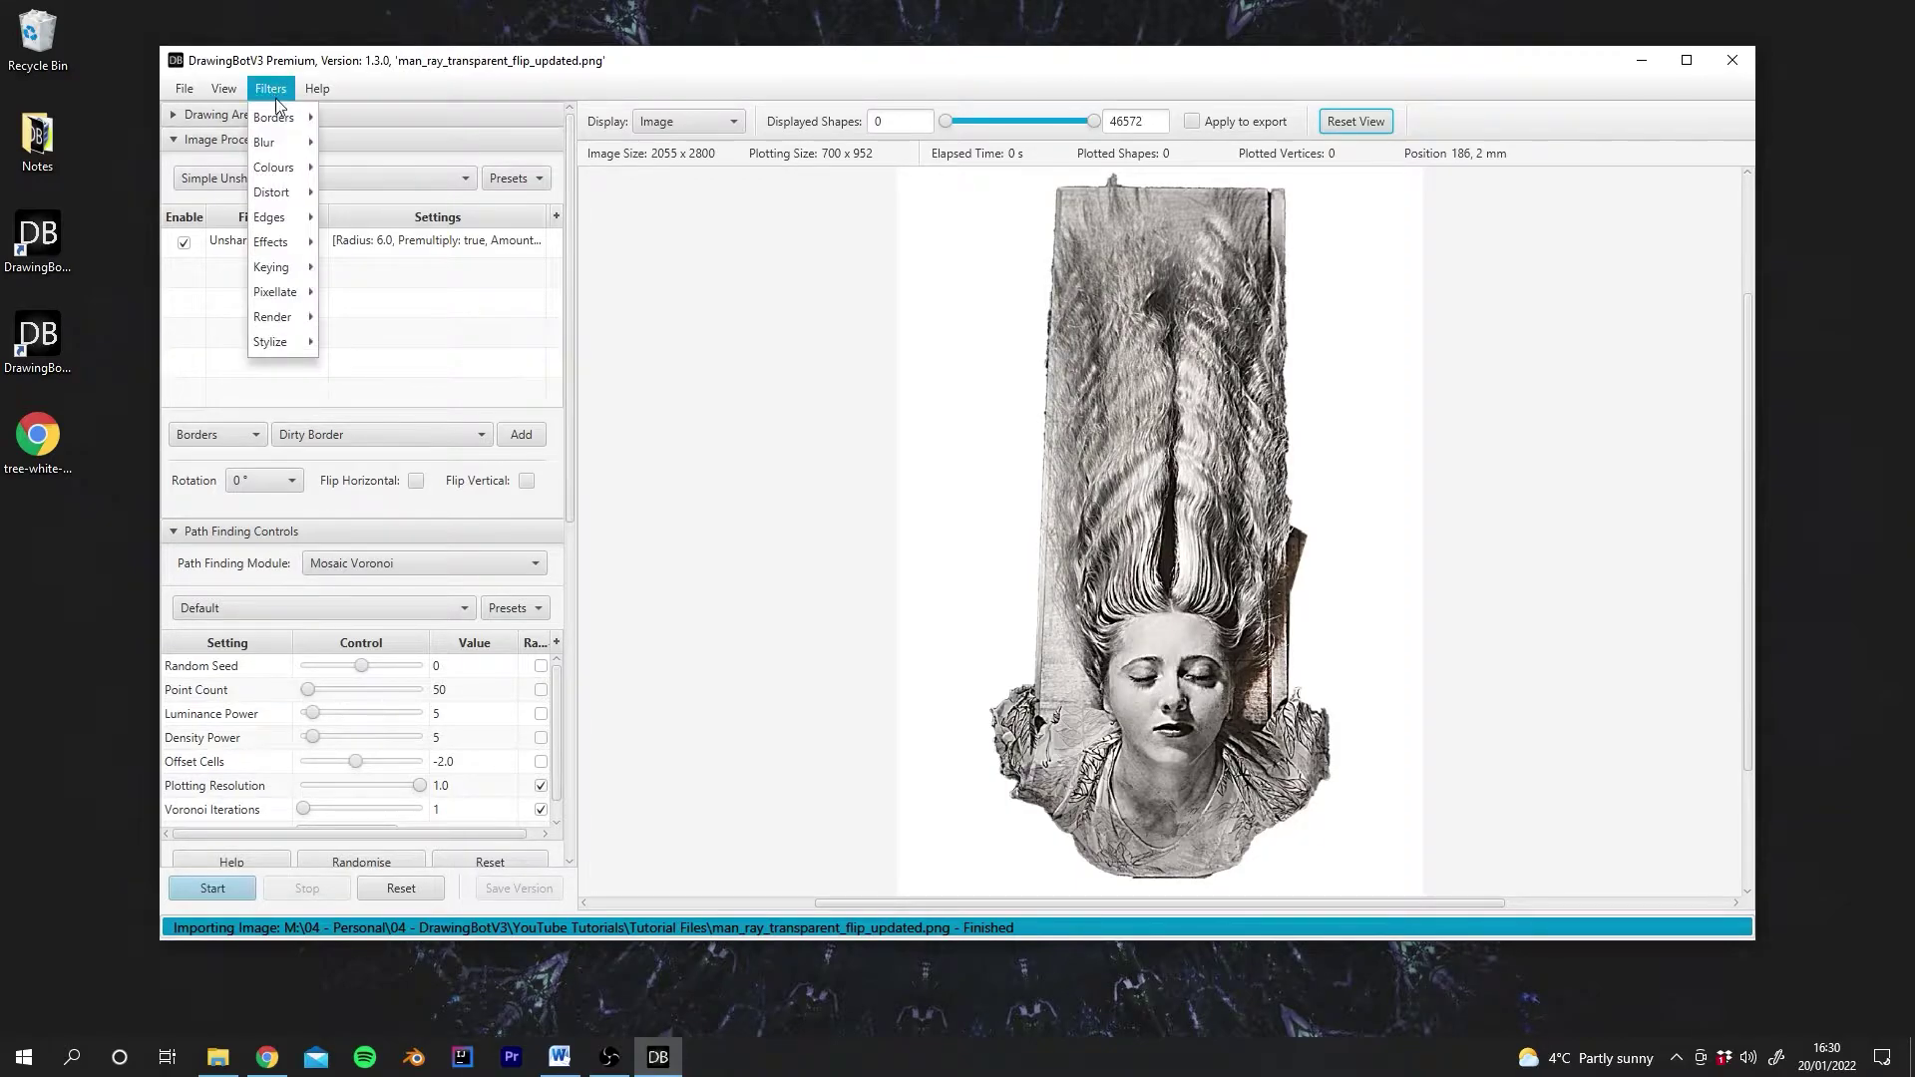
pyautogui.moveTo(281, 139)
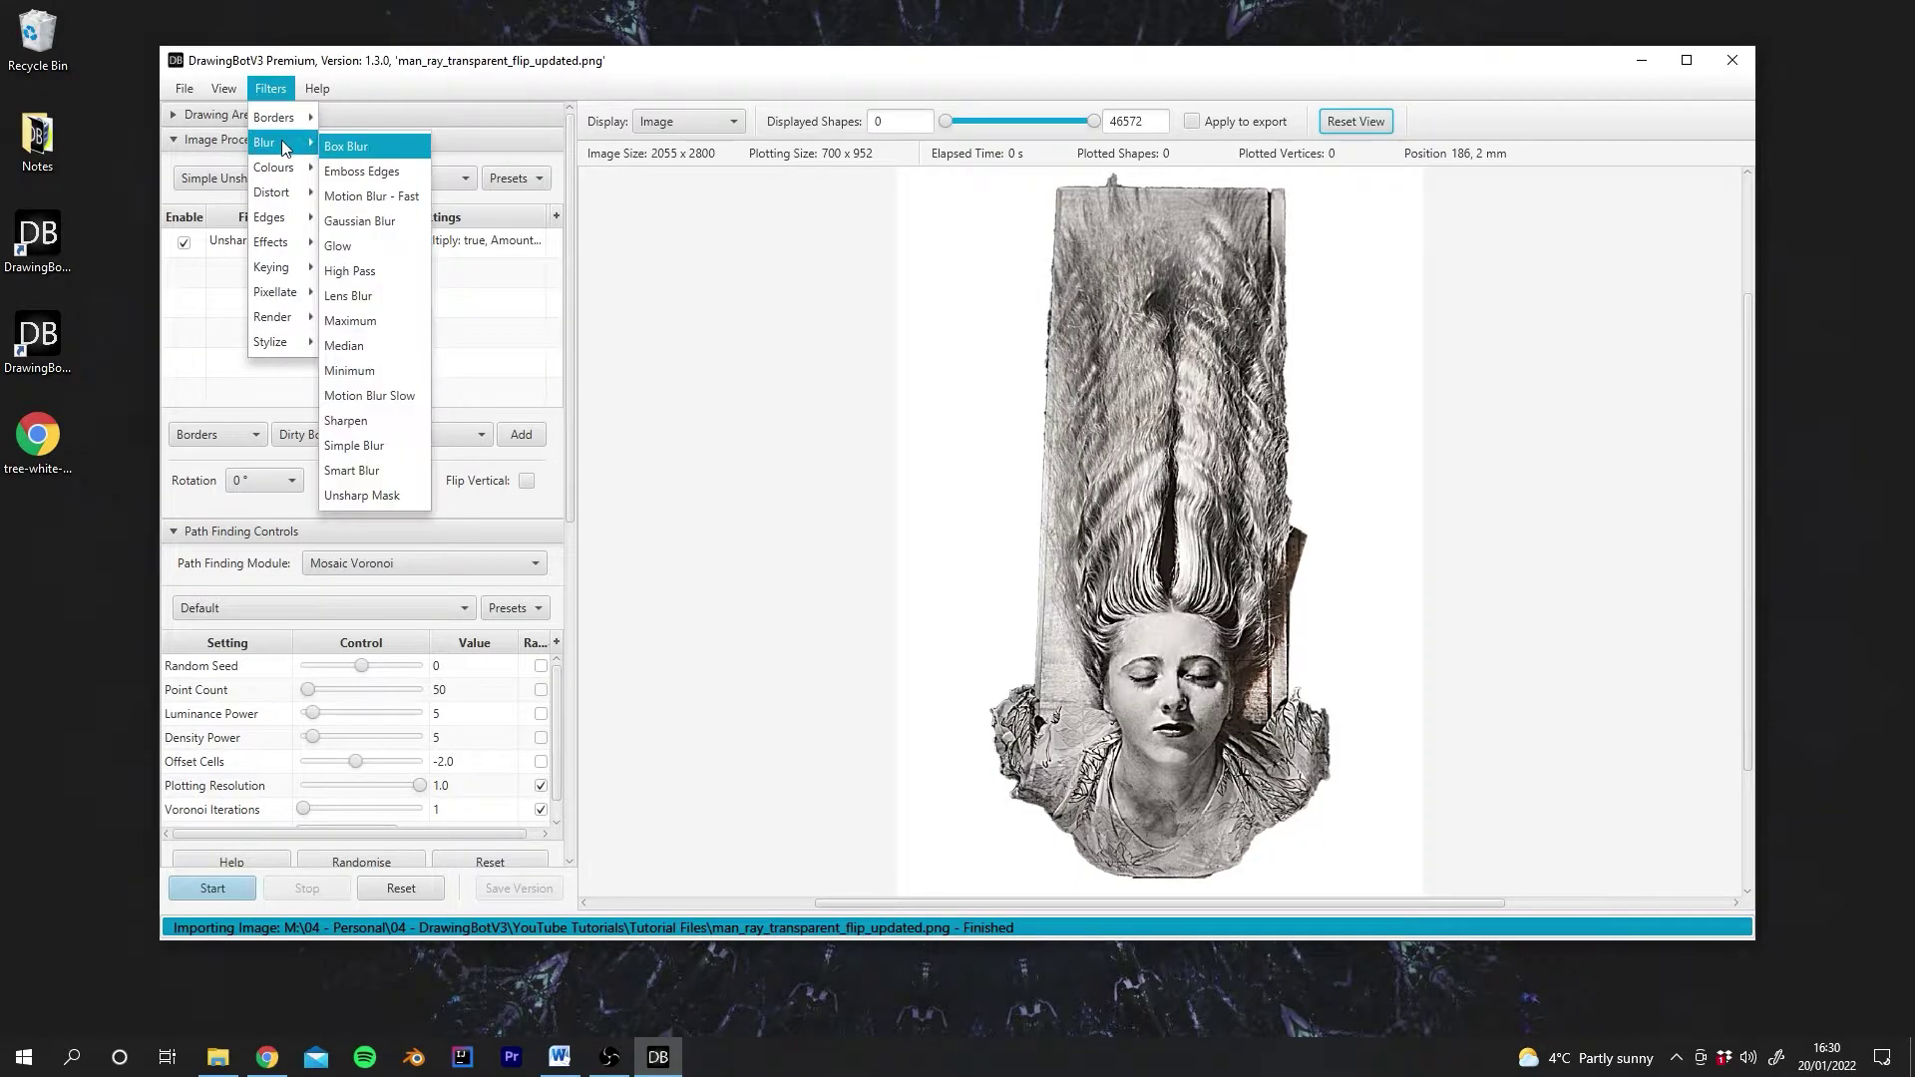
pyautogui.click(379, 494)
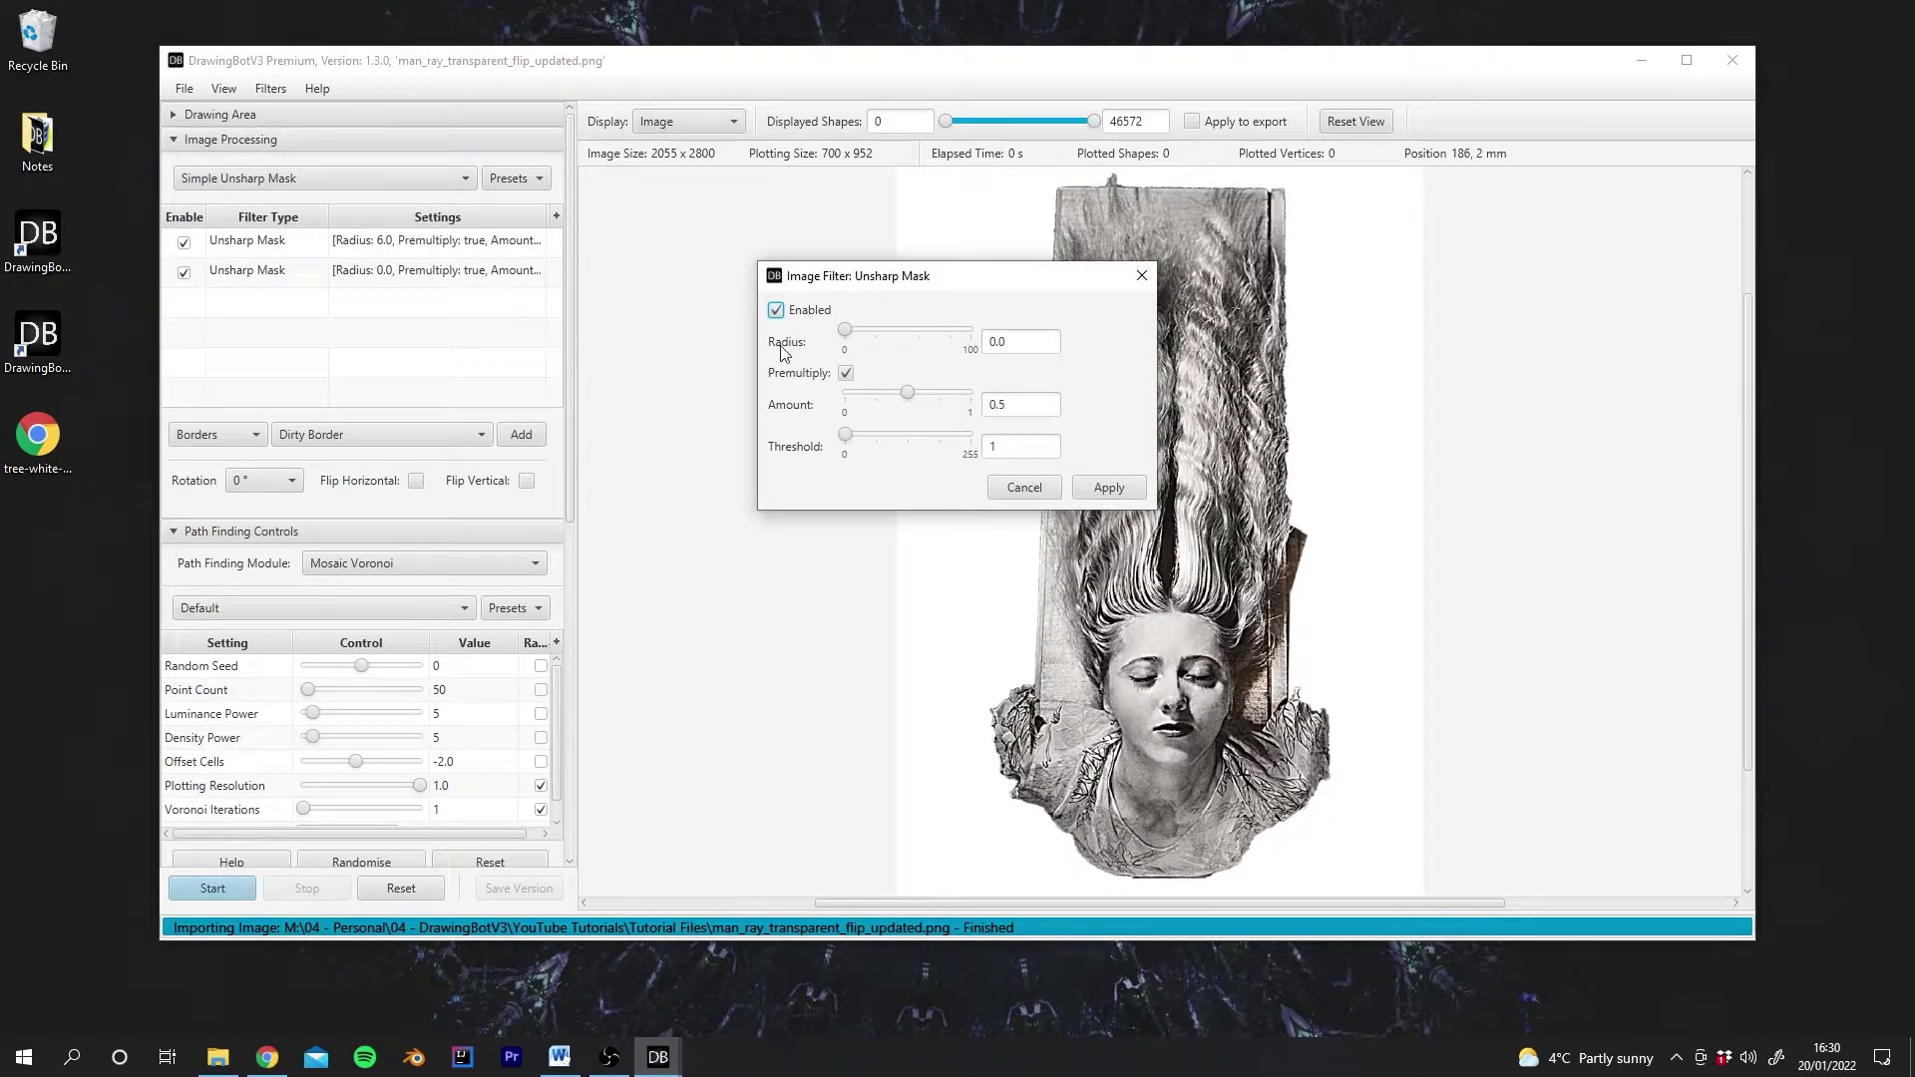
pyautogui.moveTo(902, 283); pyautogui.dragTo(600, 355)
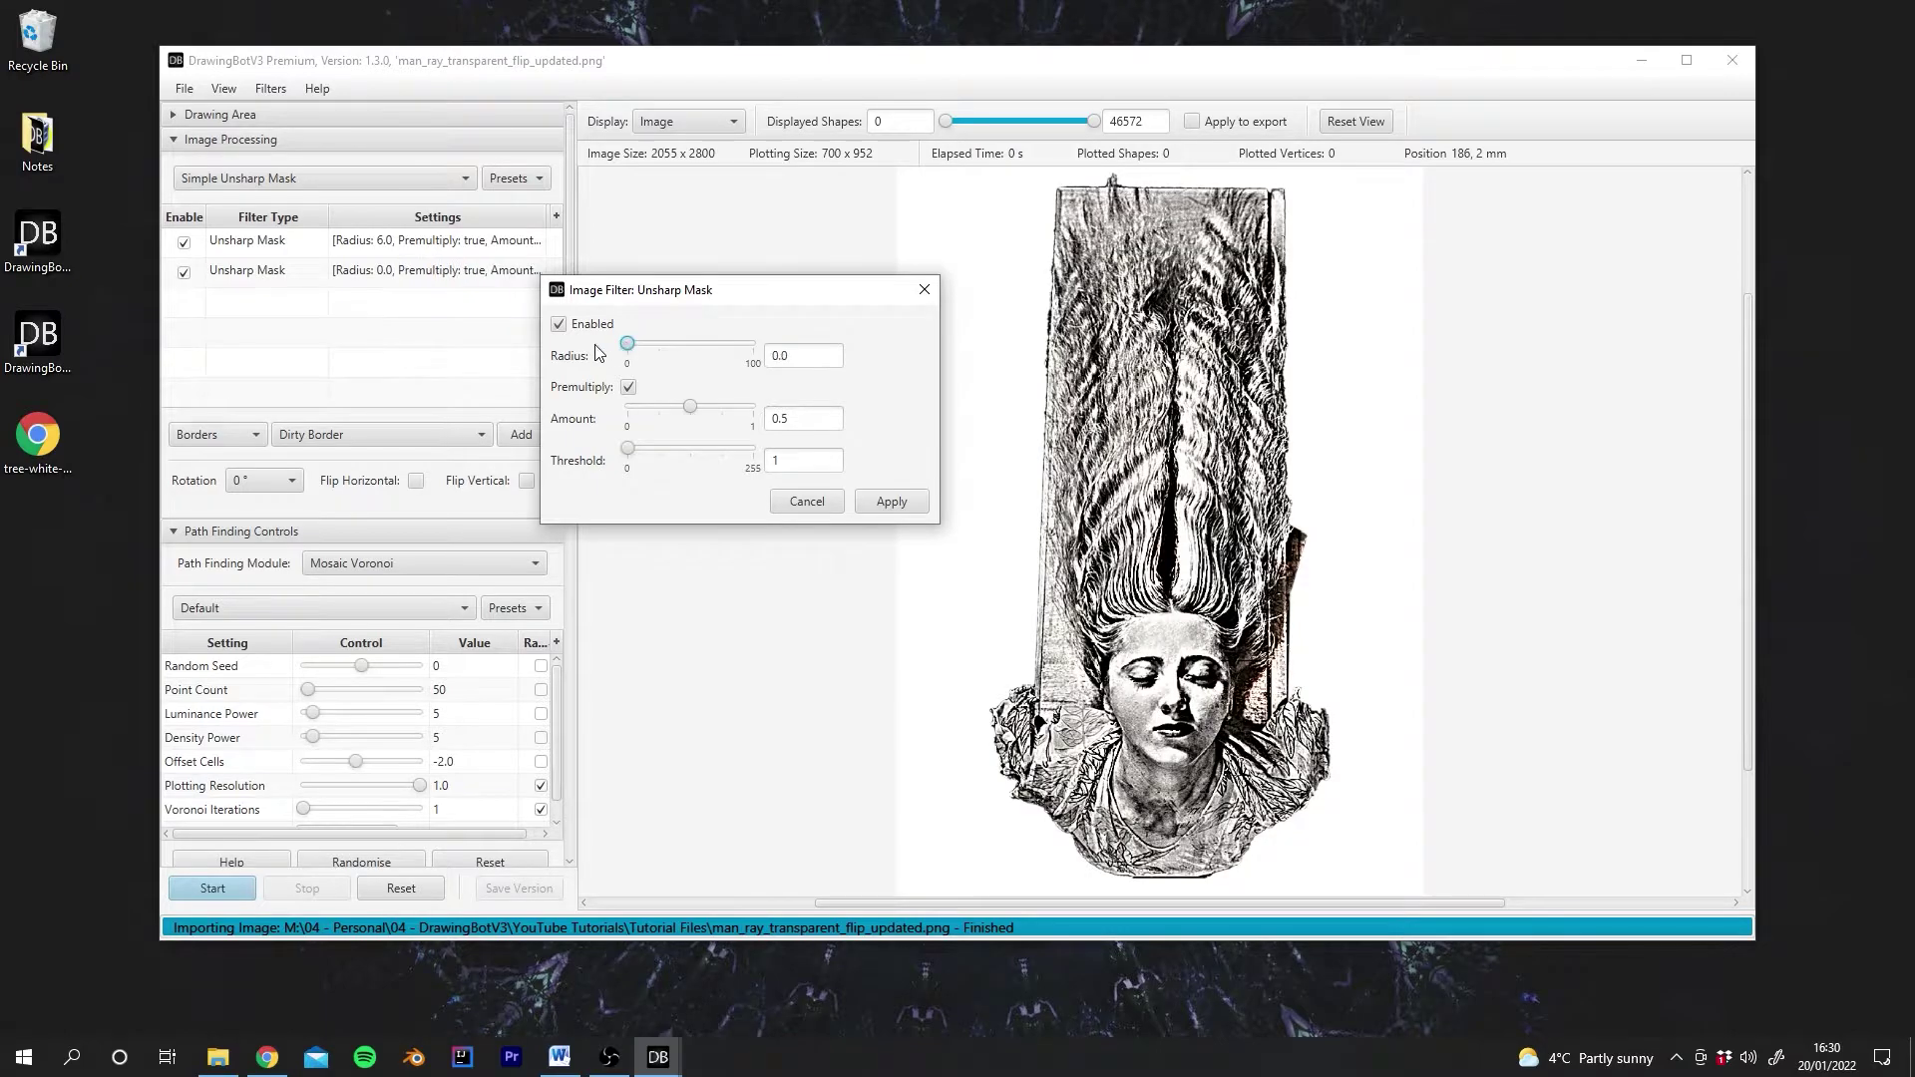
# Discard the new filter's settings and delete the second Unsharp Mask filter.
pyautogui.click(820, 507)
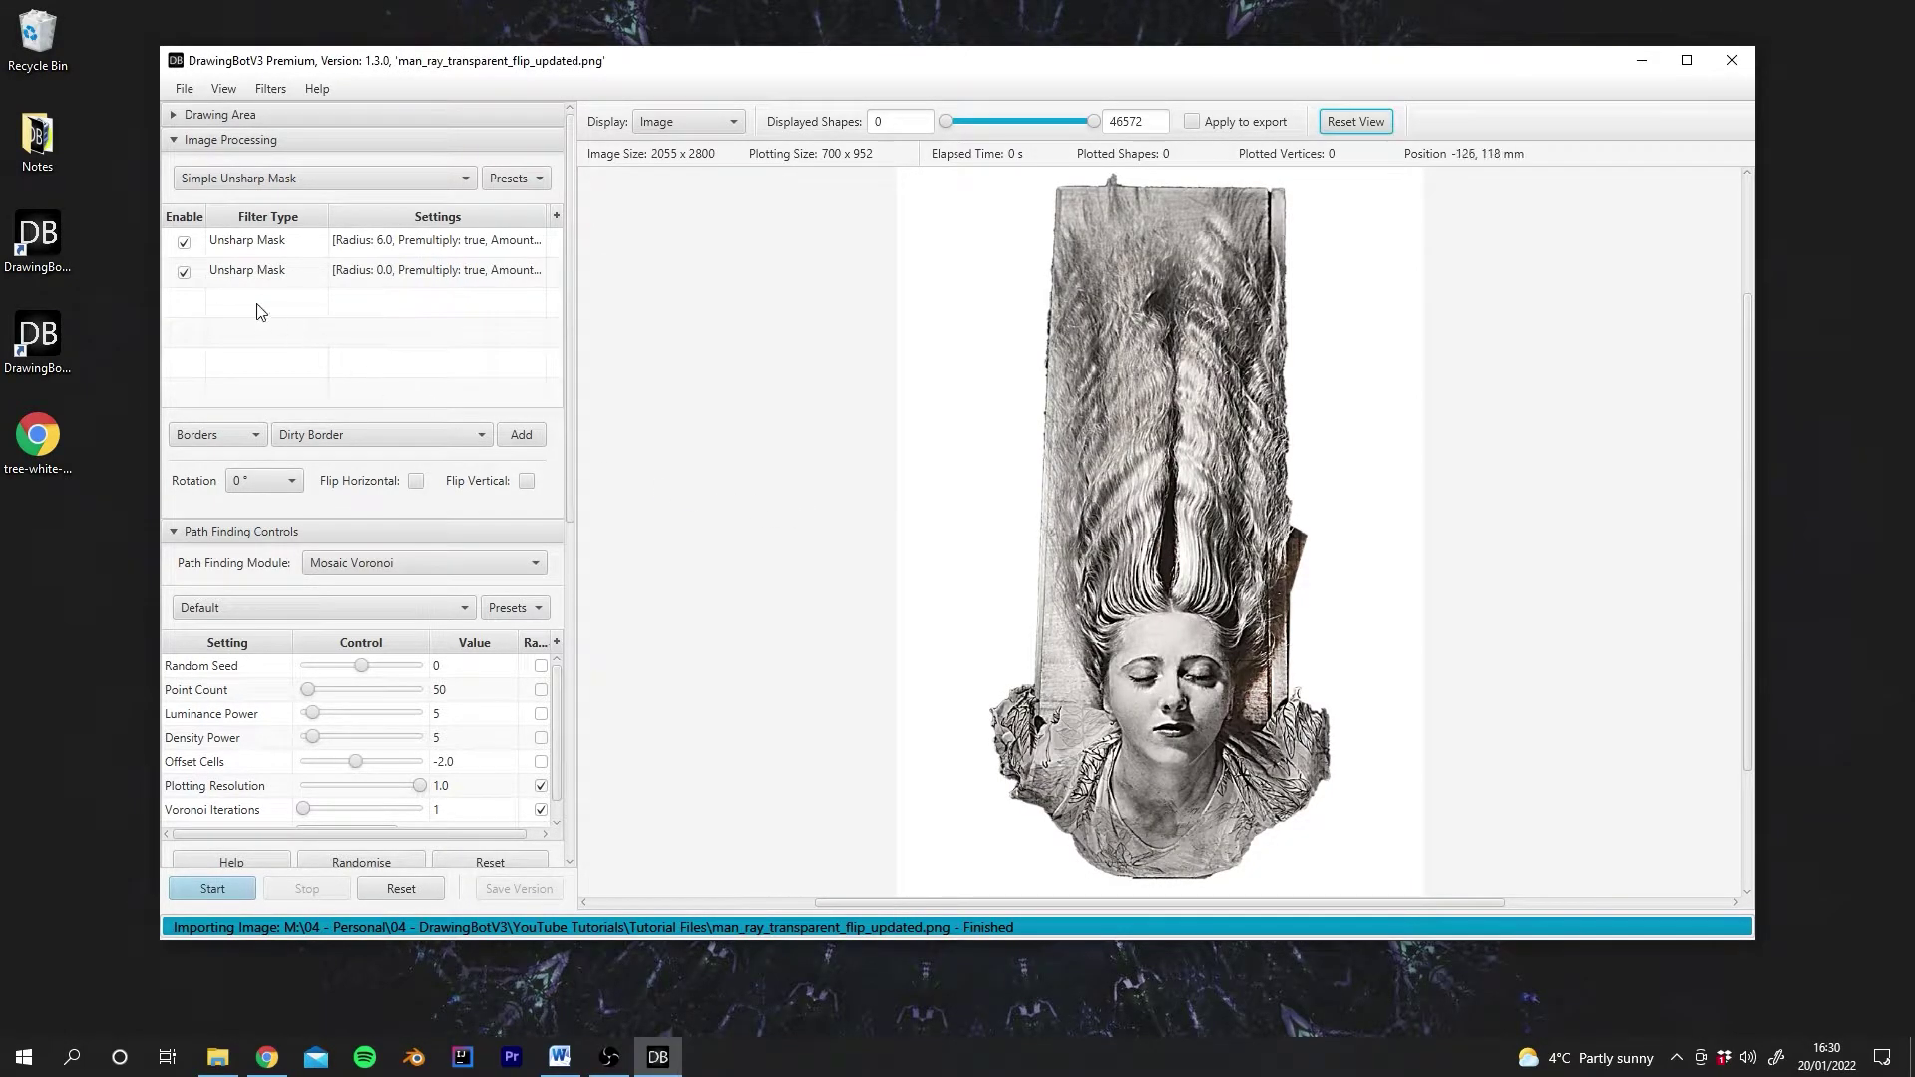
pyautogui.rightClick(263, 271)
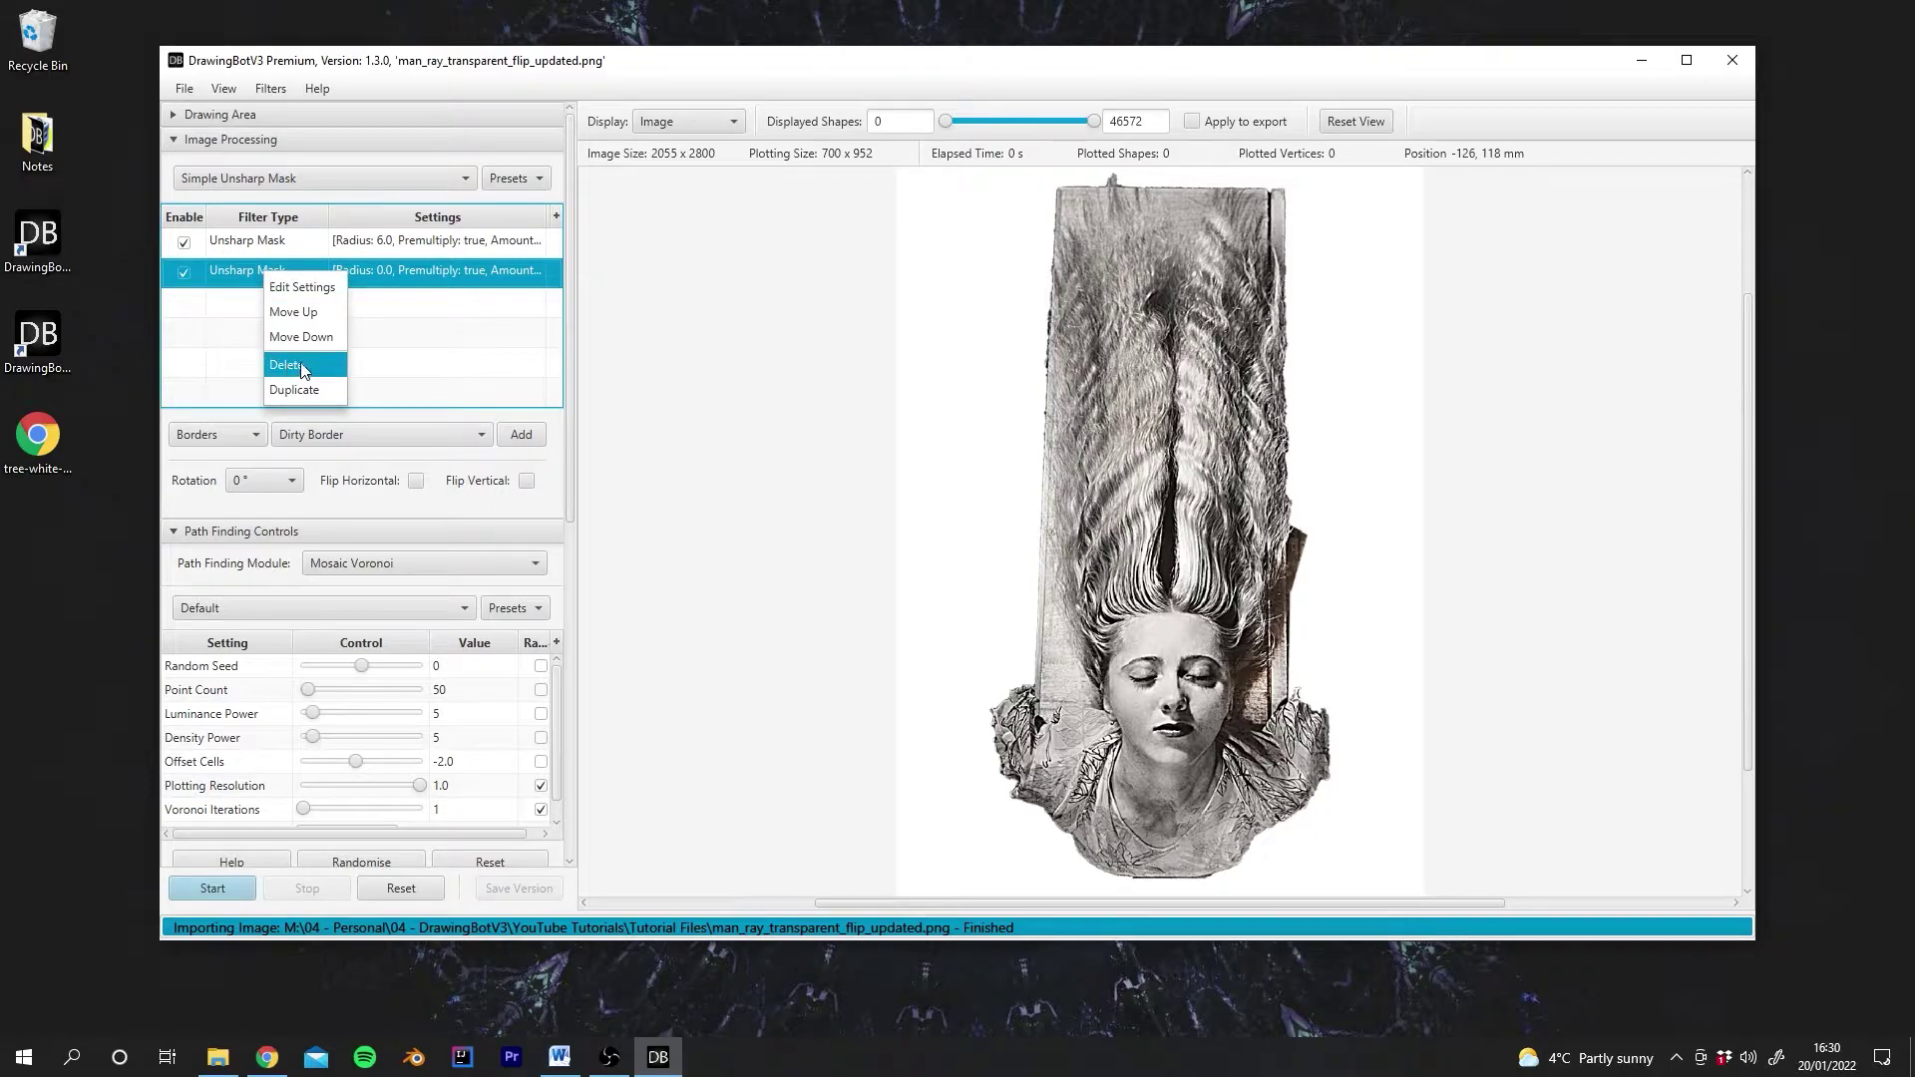
pyautogui.click(302, 367)
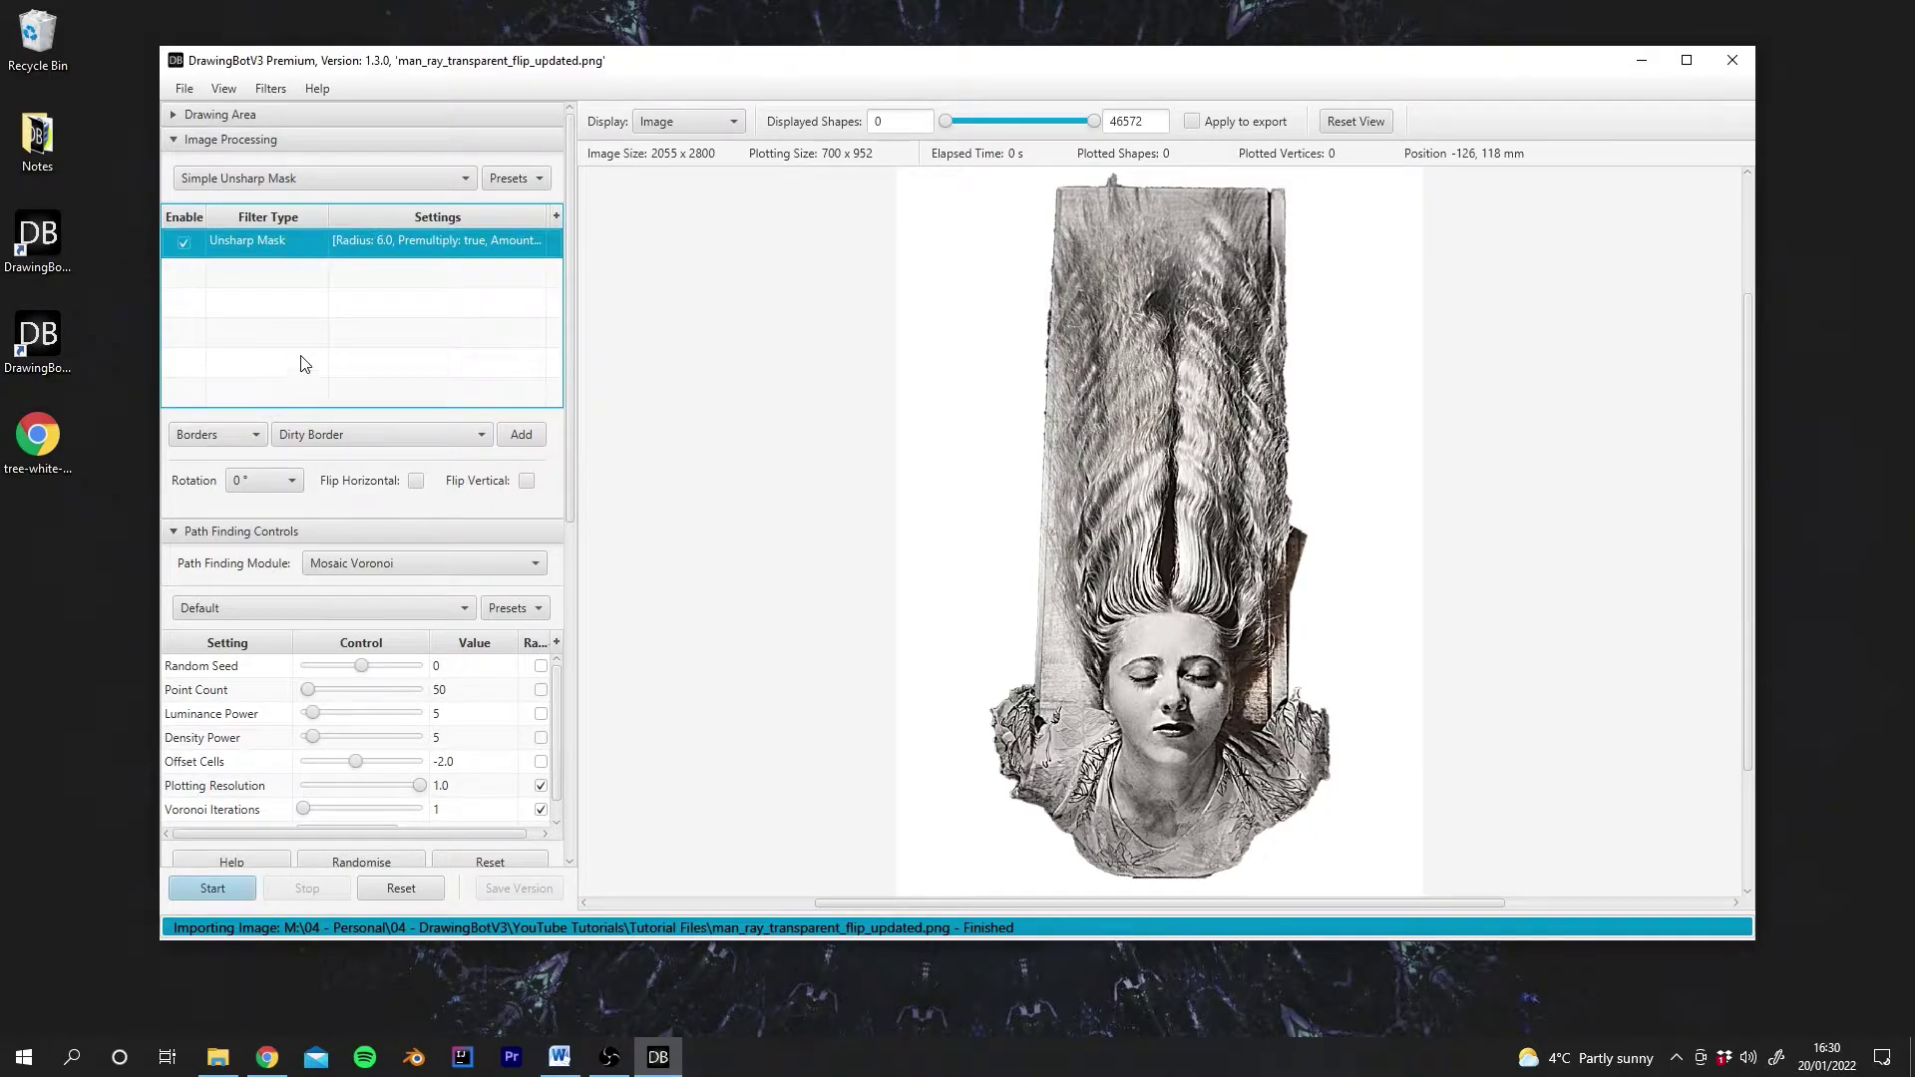
# Set the remaining Unsharp Mask's radius to 4.0, then toggle it off and back on.
pyautogui.rightClick(268, 250)
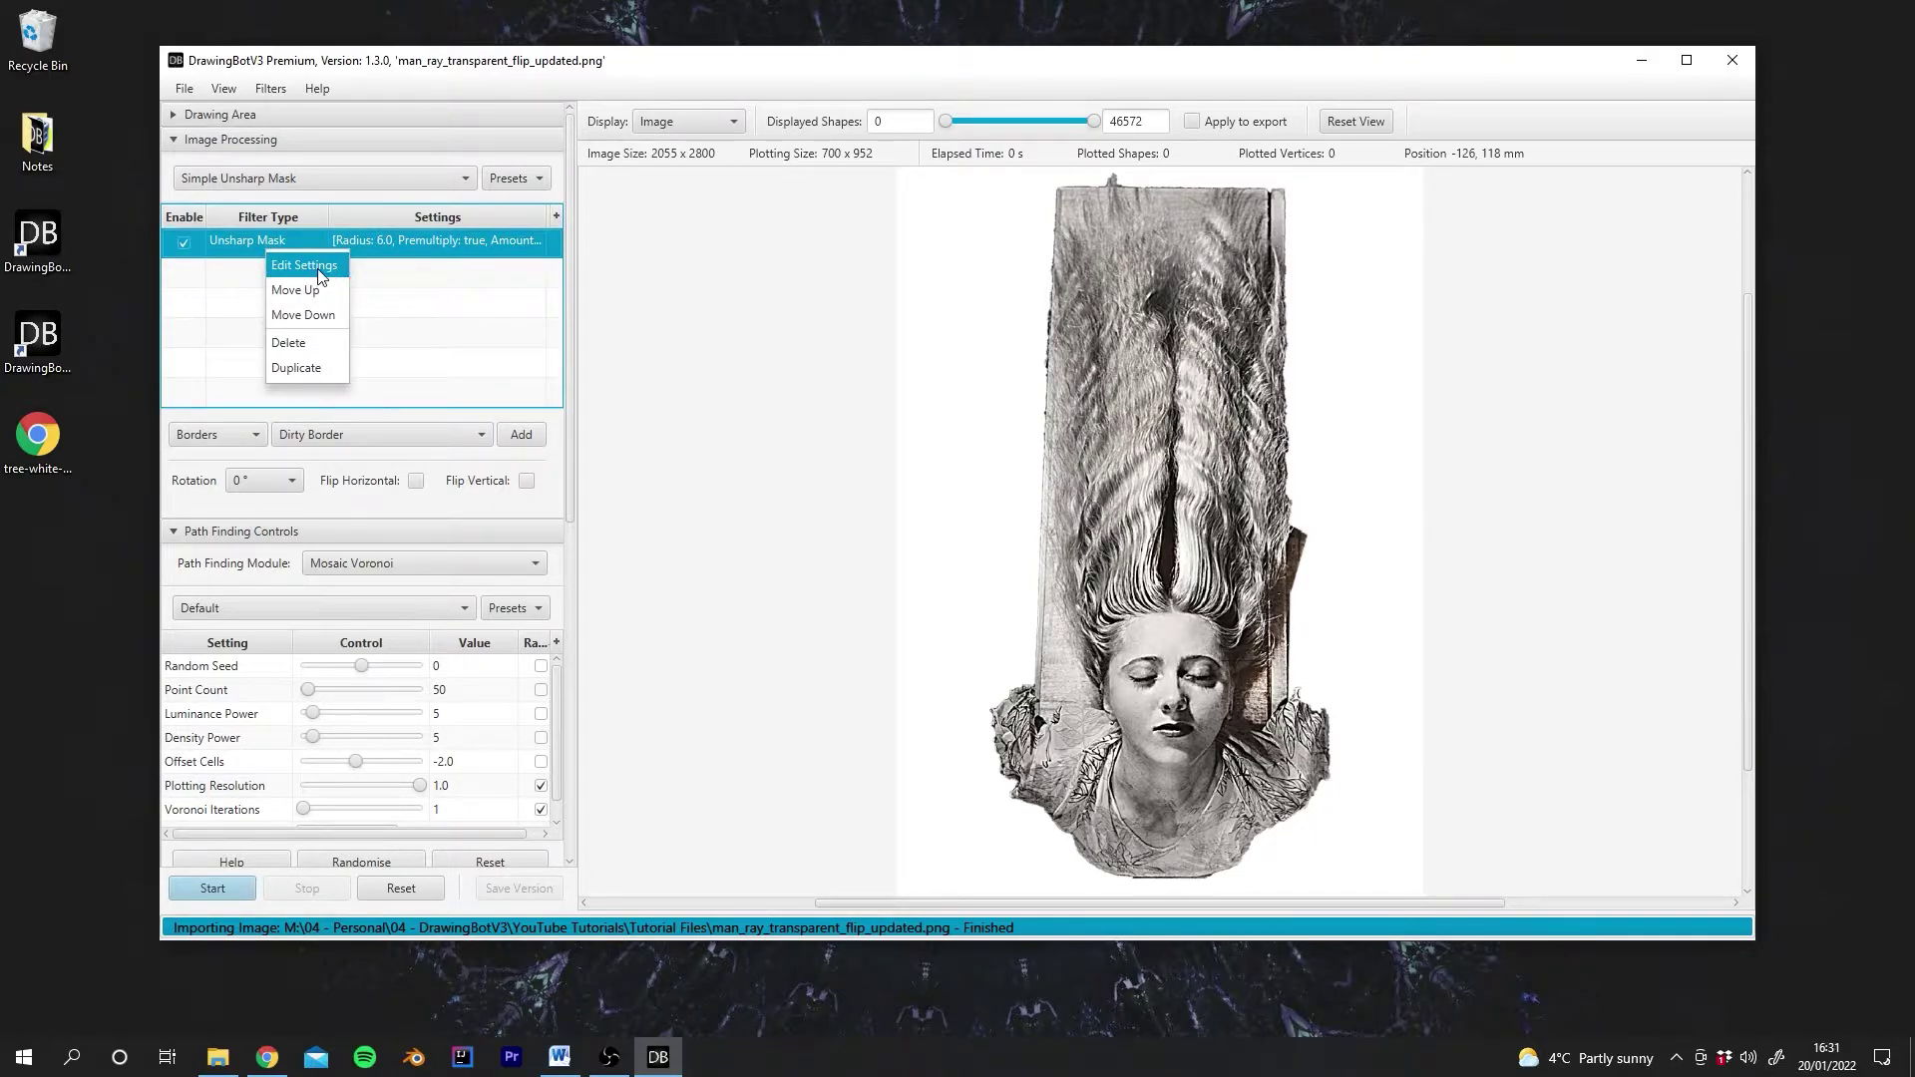
pyautogui.click(317, 267)
pyautogui.moveTo(852, 327); pyautogui.dragTo(854, 341)
pyautogui.press('Tab')
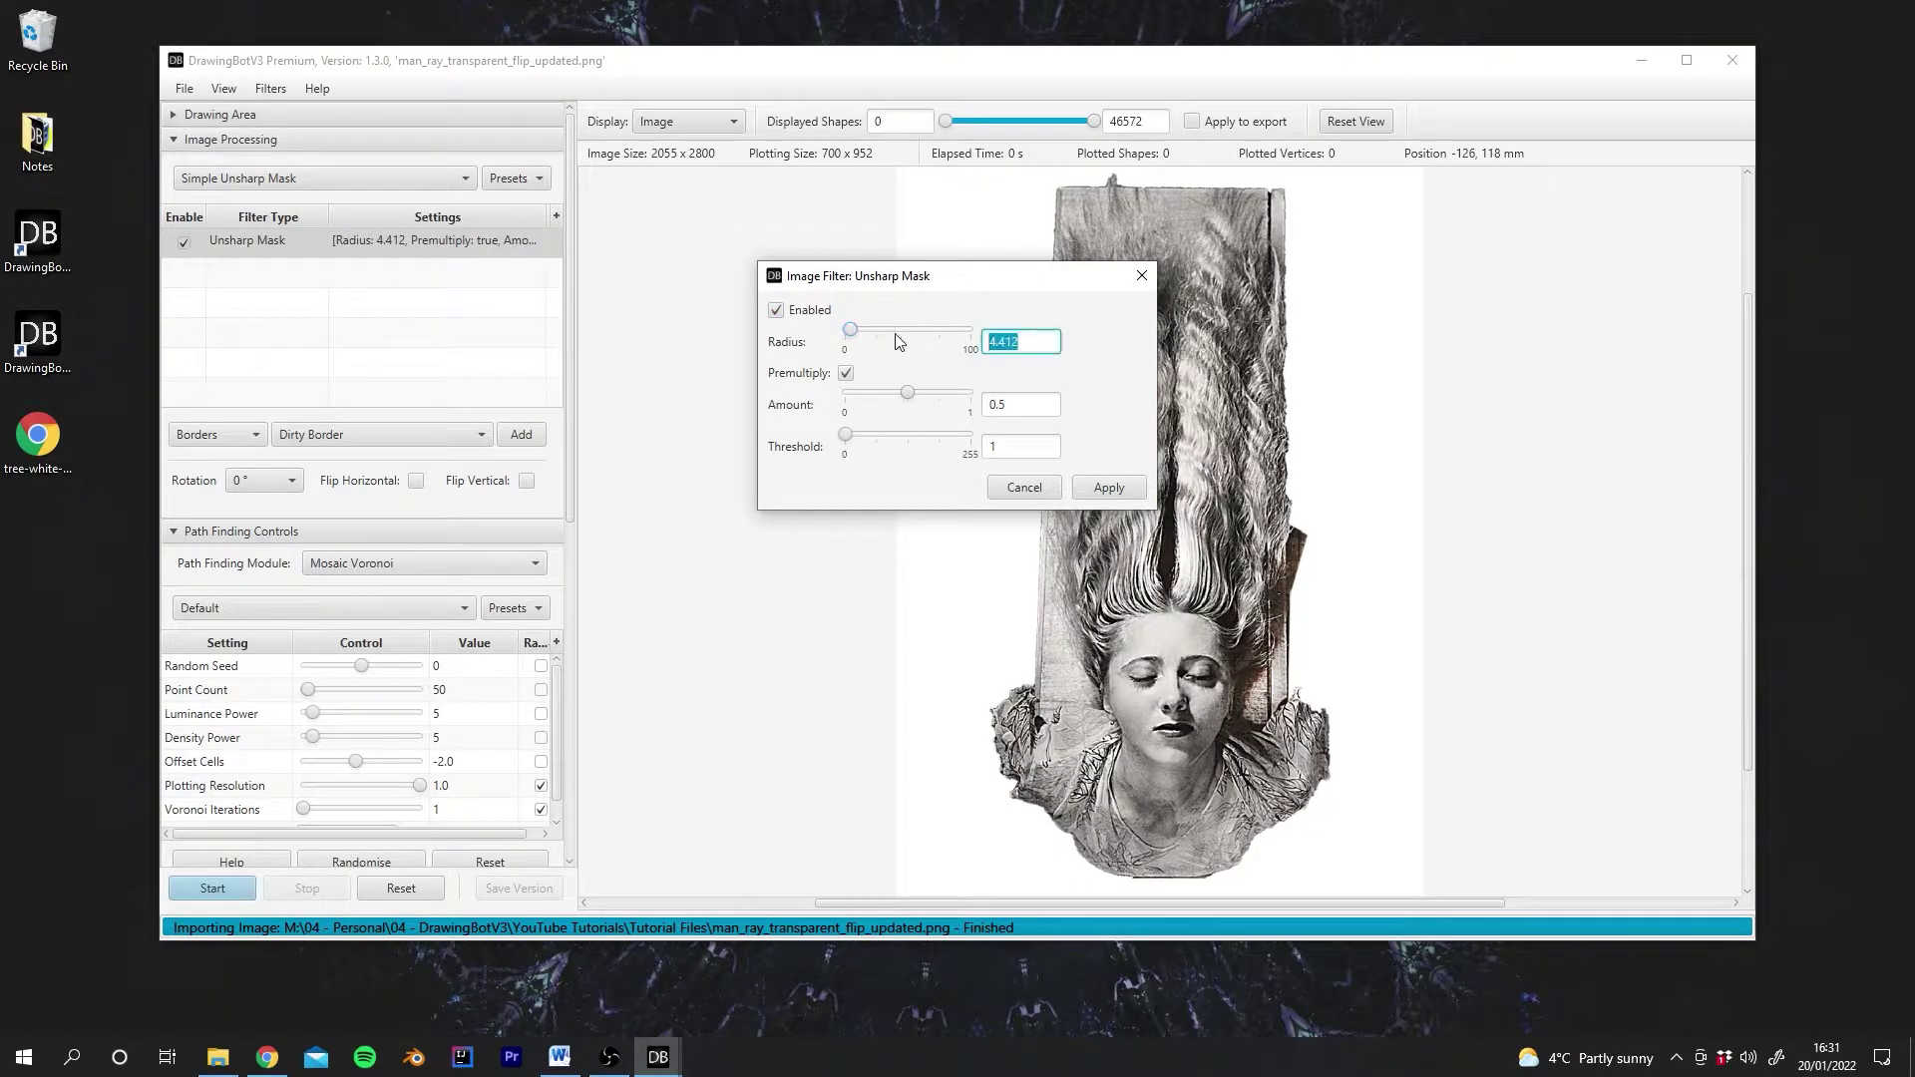
pyautogui.write('4')
pyautogui.click(1105, 493)
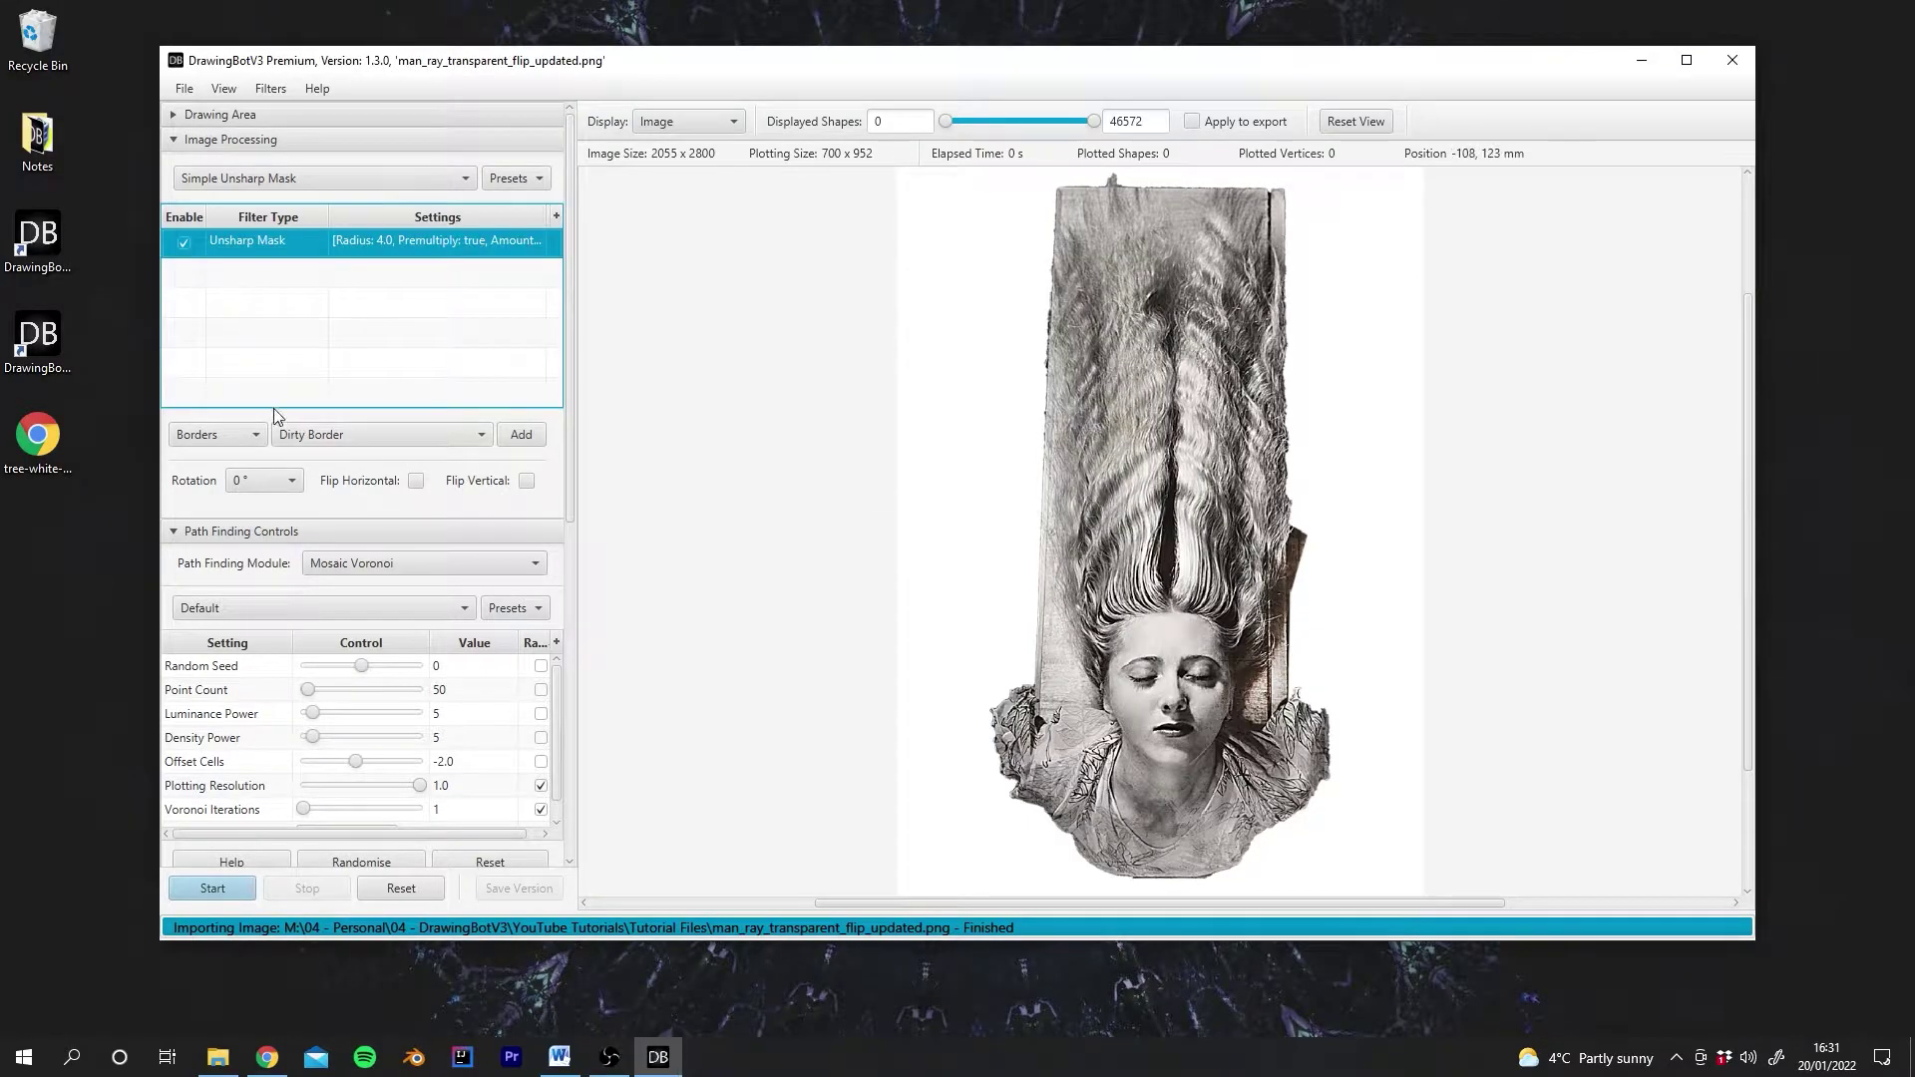
pyautogui.click(185, 242)
pyautogui.click(185, 242)
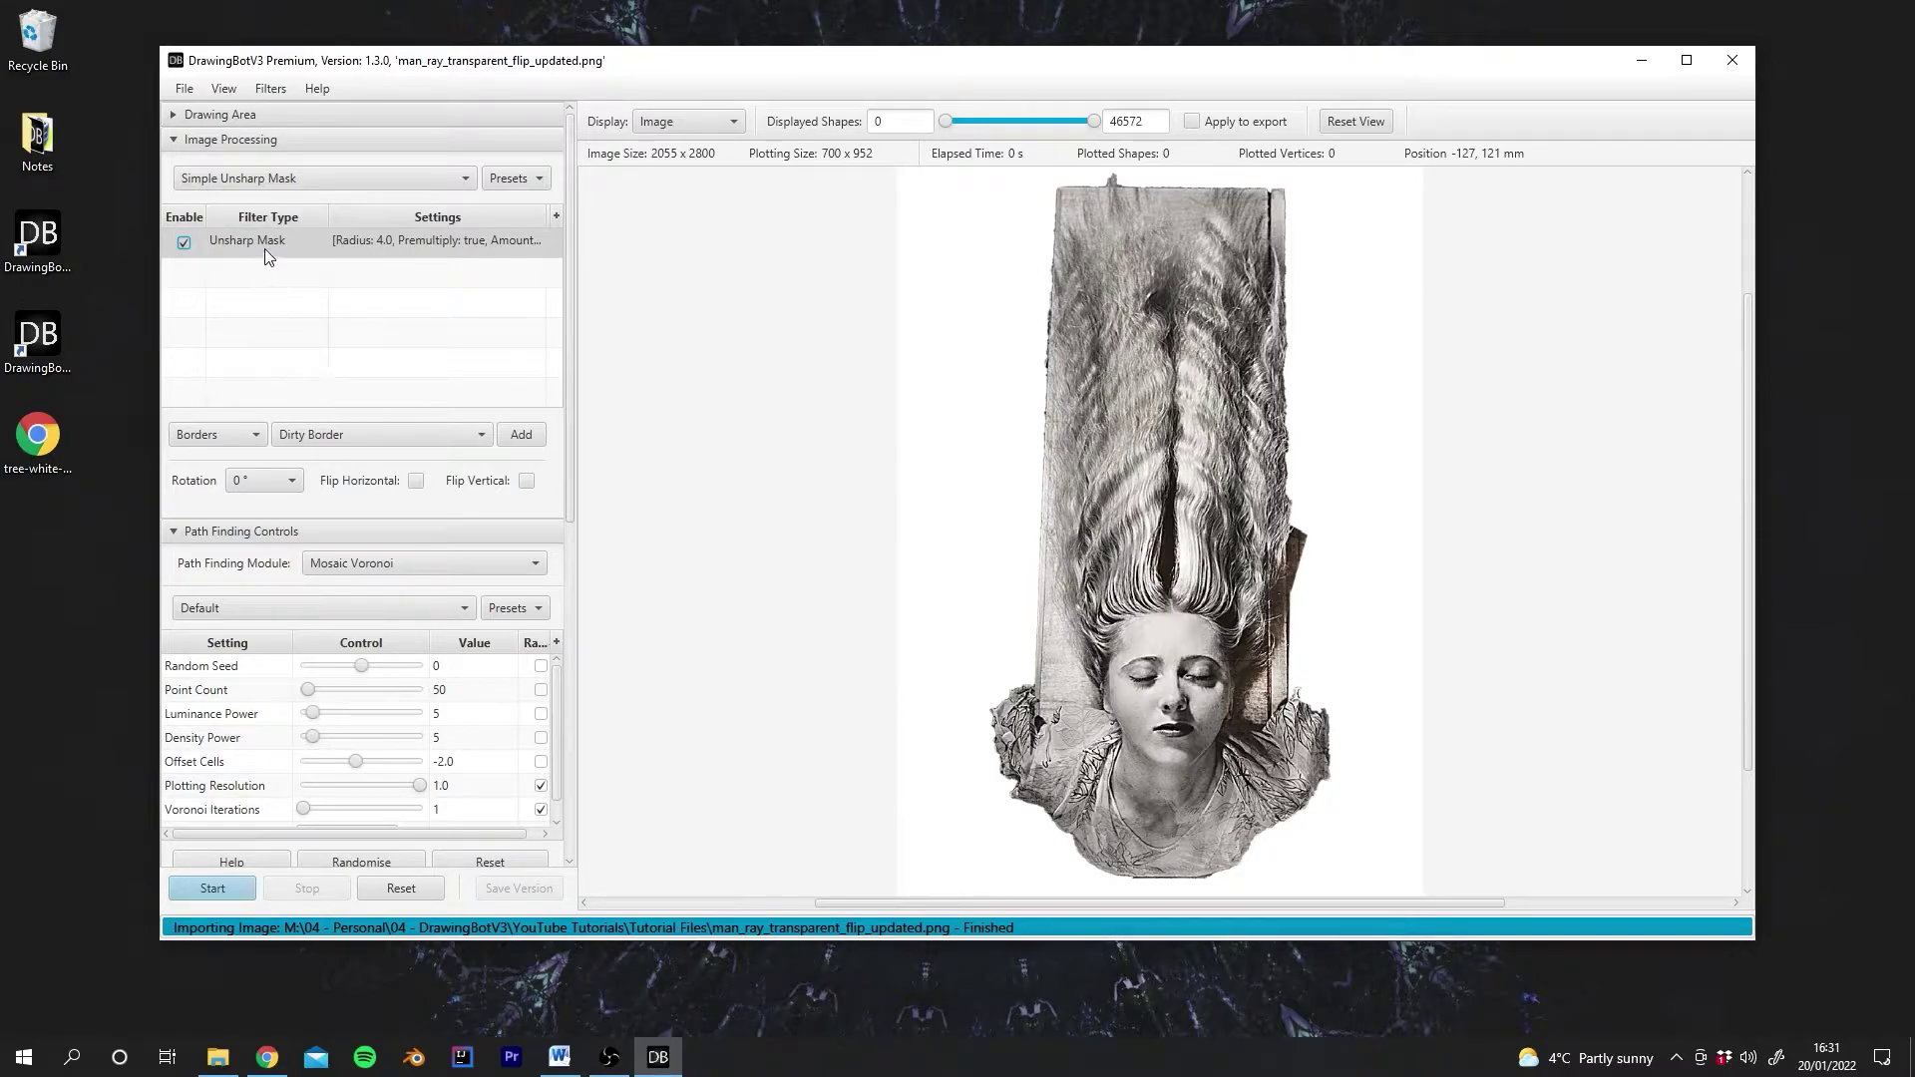
# Start a plot and switch the path finding module to Sketch Lines PFM.
pyautogui.click(223, 890)
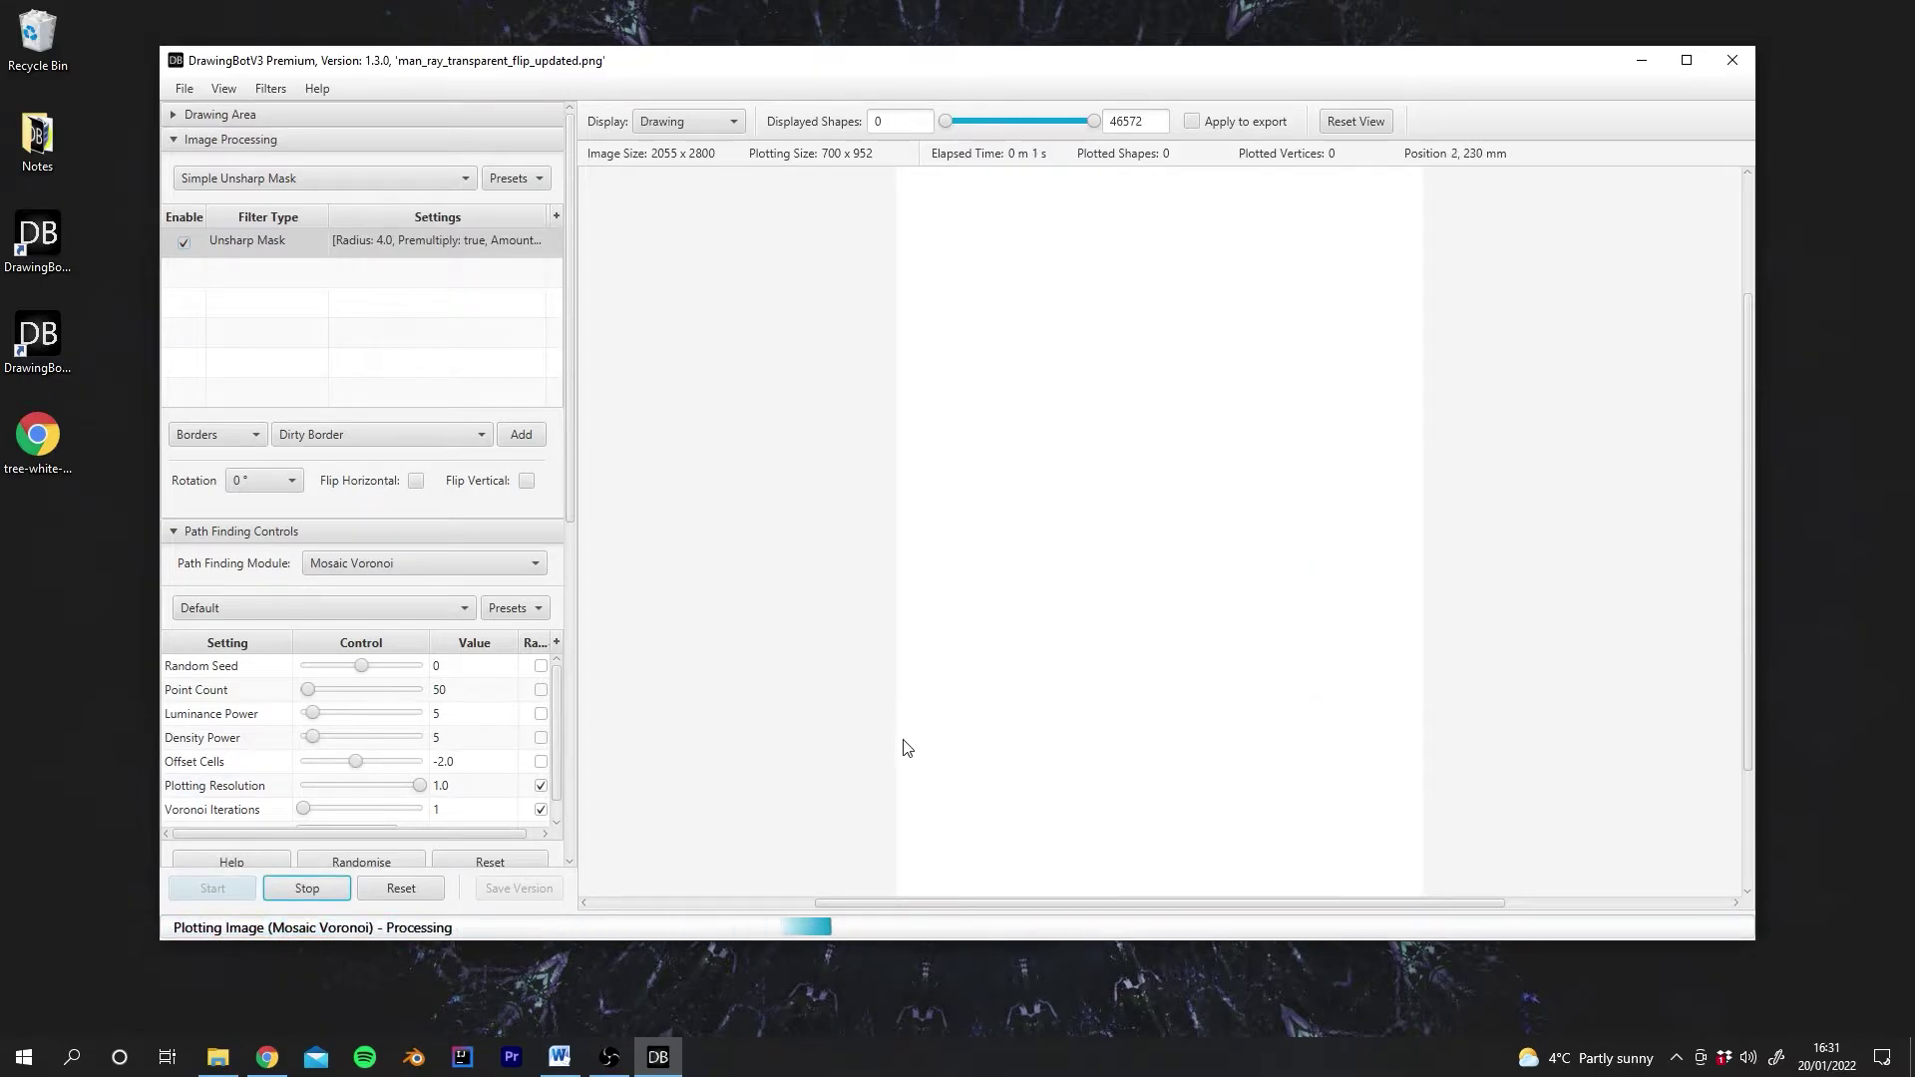
pyautogui.click(357, 565)
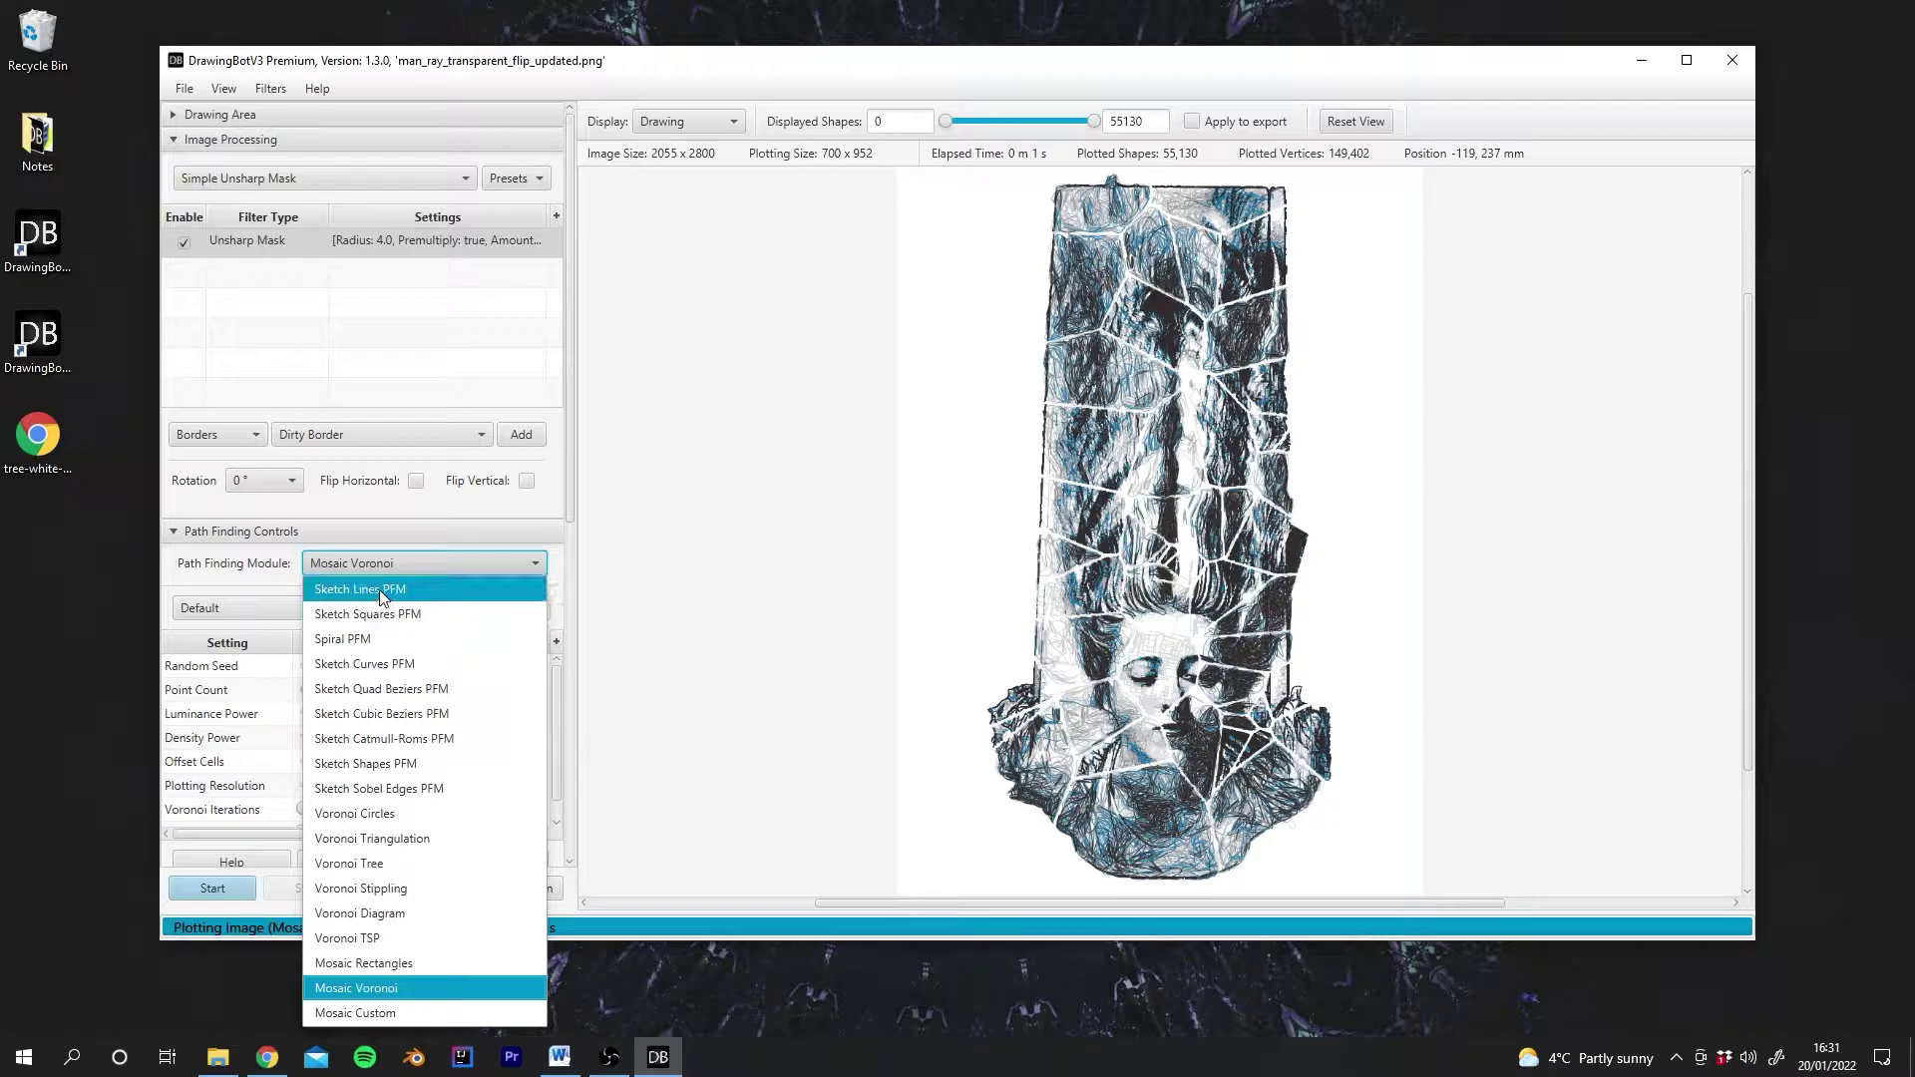
pyautogui.click(375, 591)
pyautogui.moveTo(567, 446); pyautogui.dragTo(566, 738)
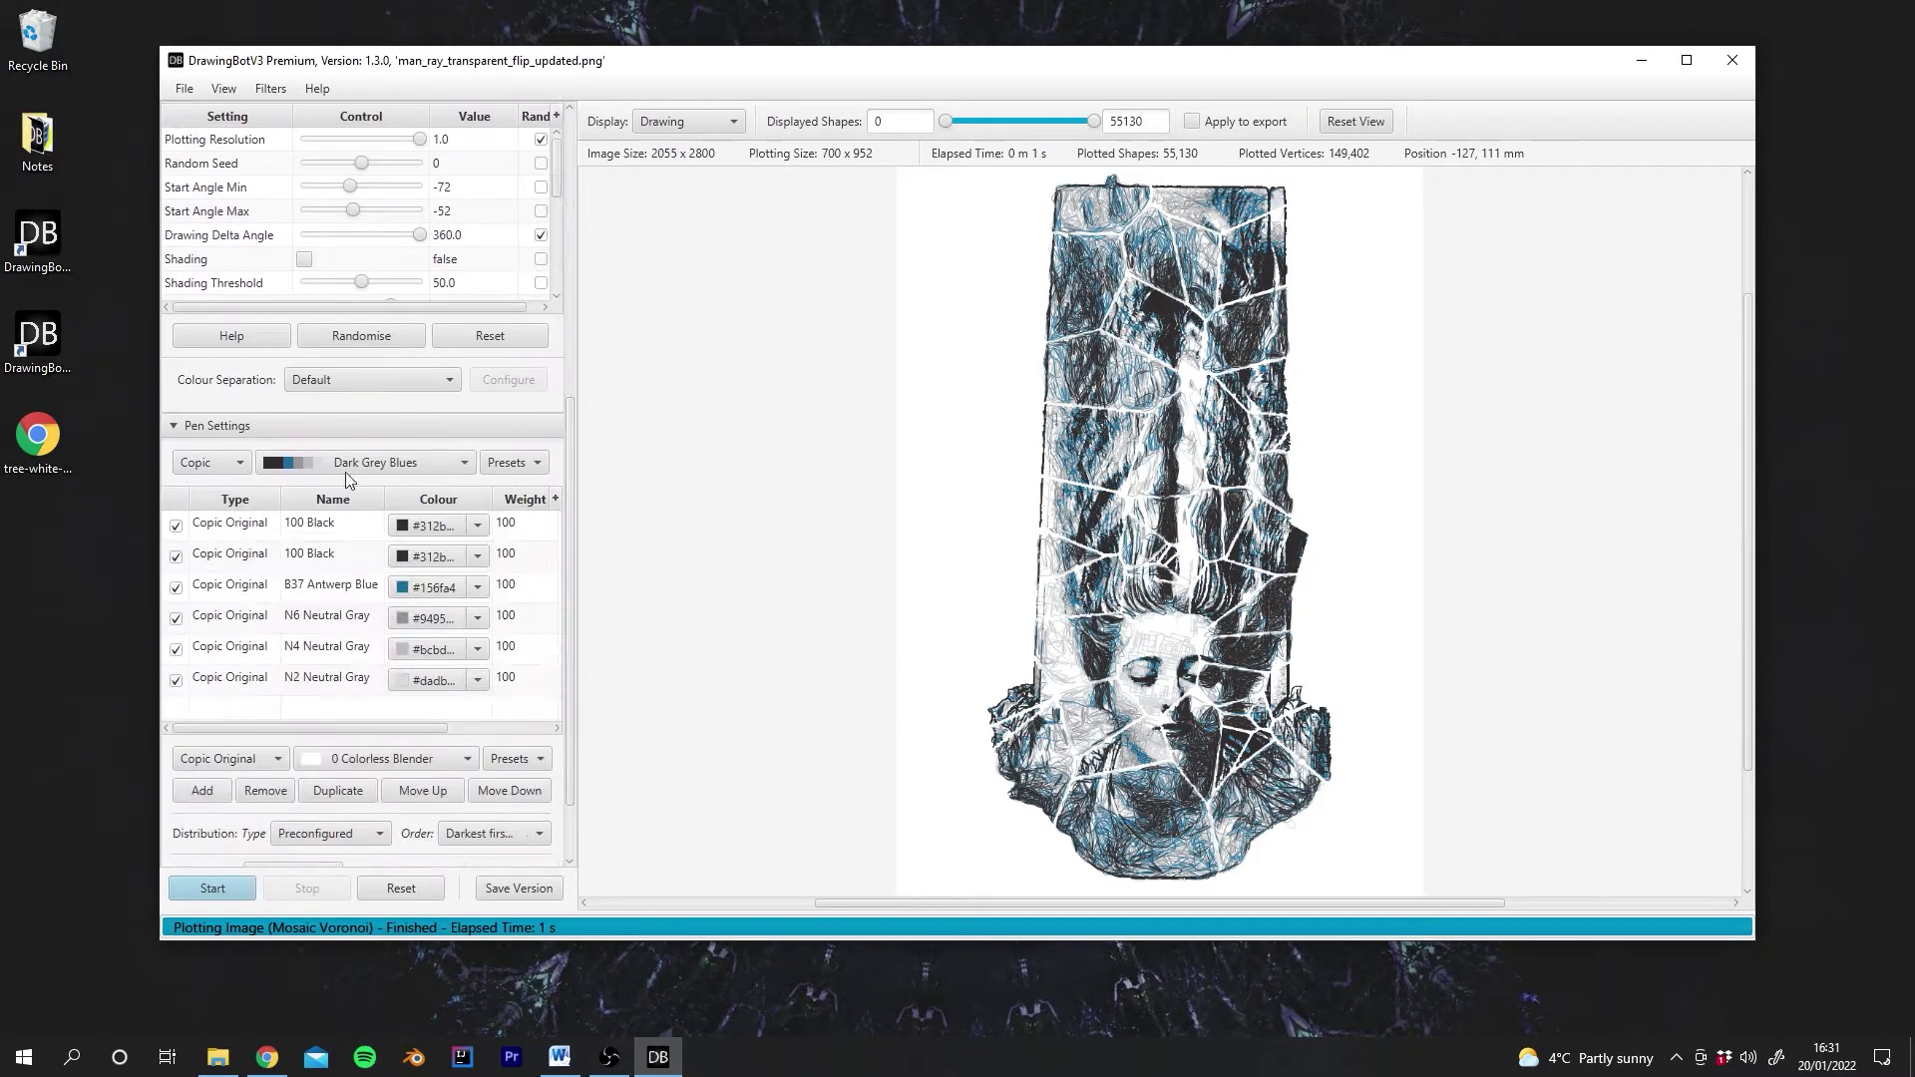
# Switch the pens to the Dark Greys Copic palette.
pyautogui.click(211, 463)
pyautogui.click(393, 462)
pyautogui.scroll(3, 344, 539)
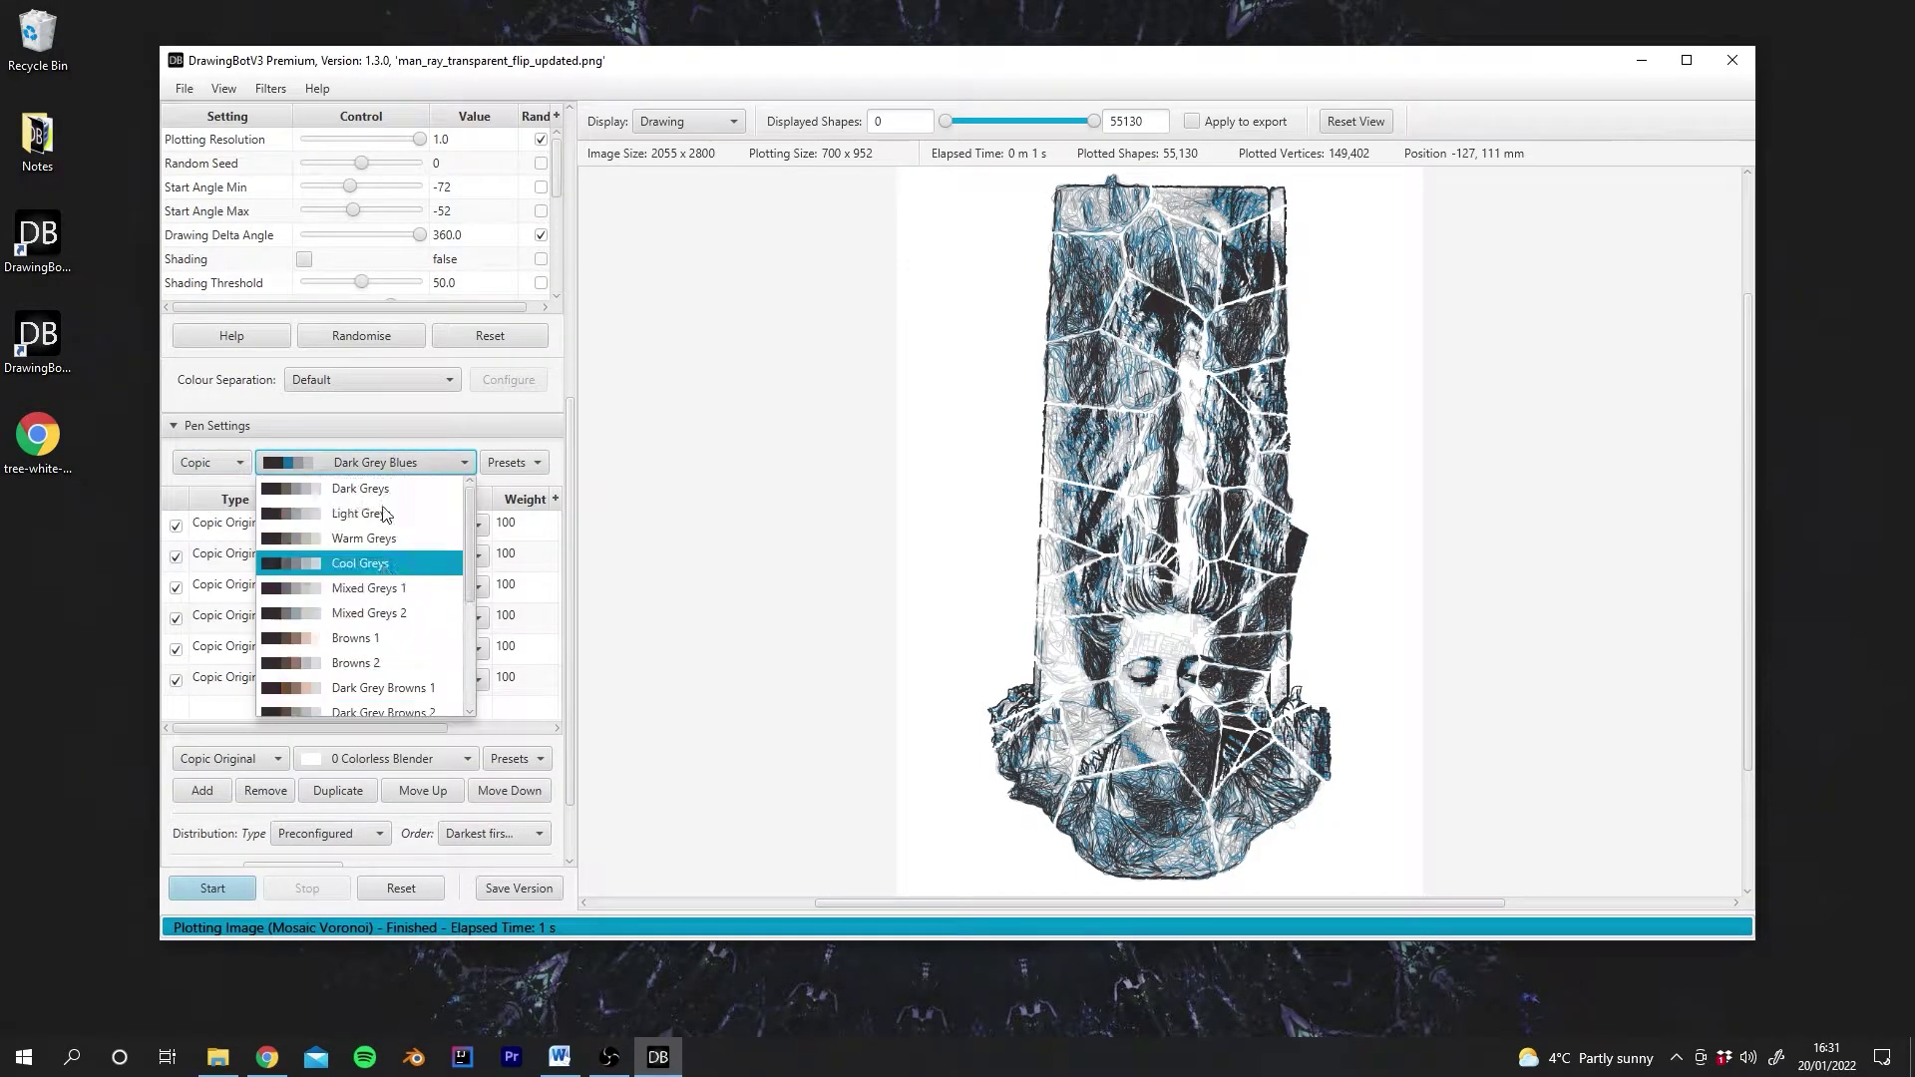
pyautogui.click(347, 489)
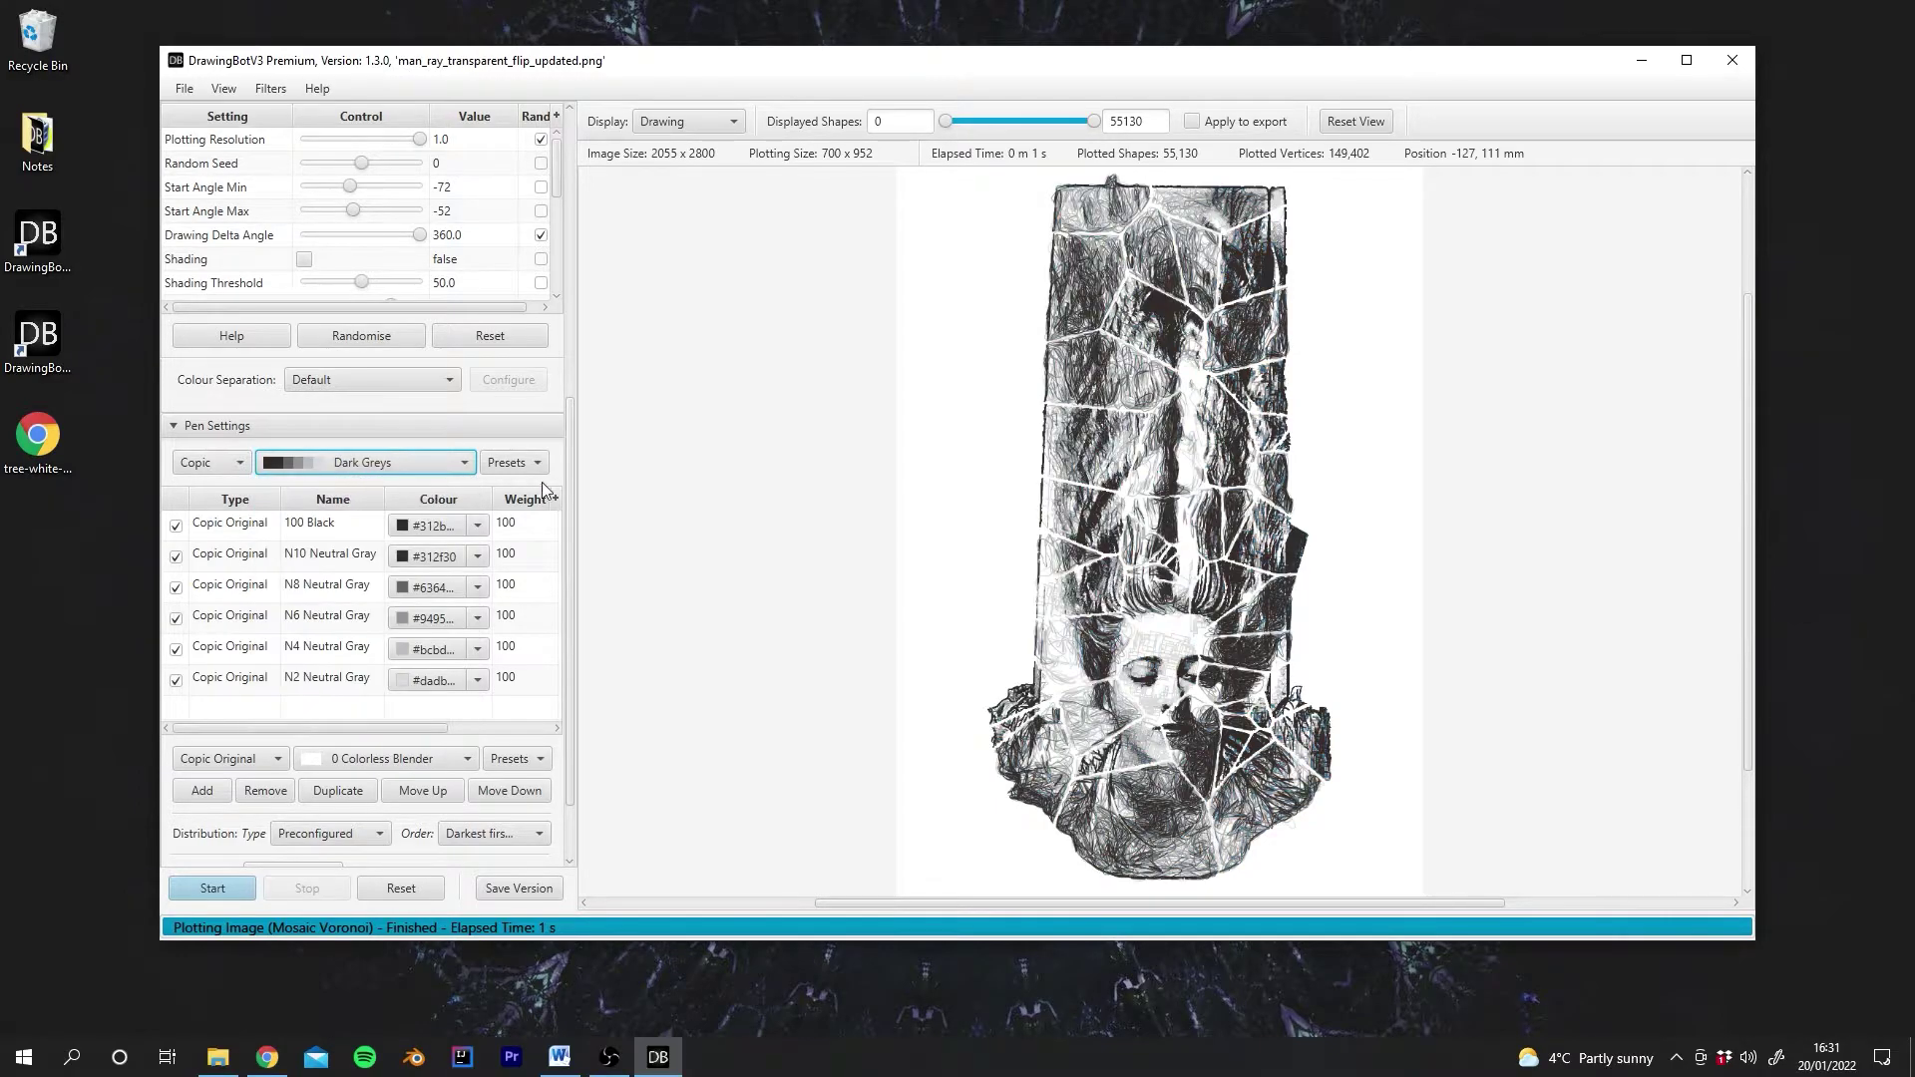
pyautogui.moveTo(571, 491); pyautogui.dragTo(571, 301)
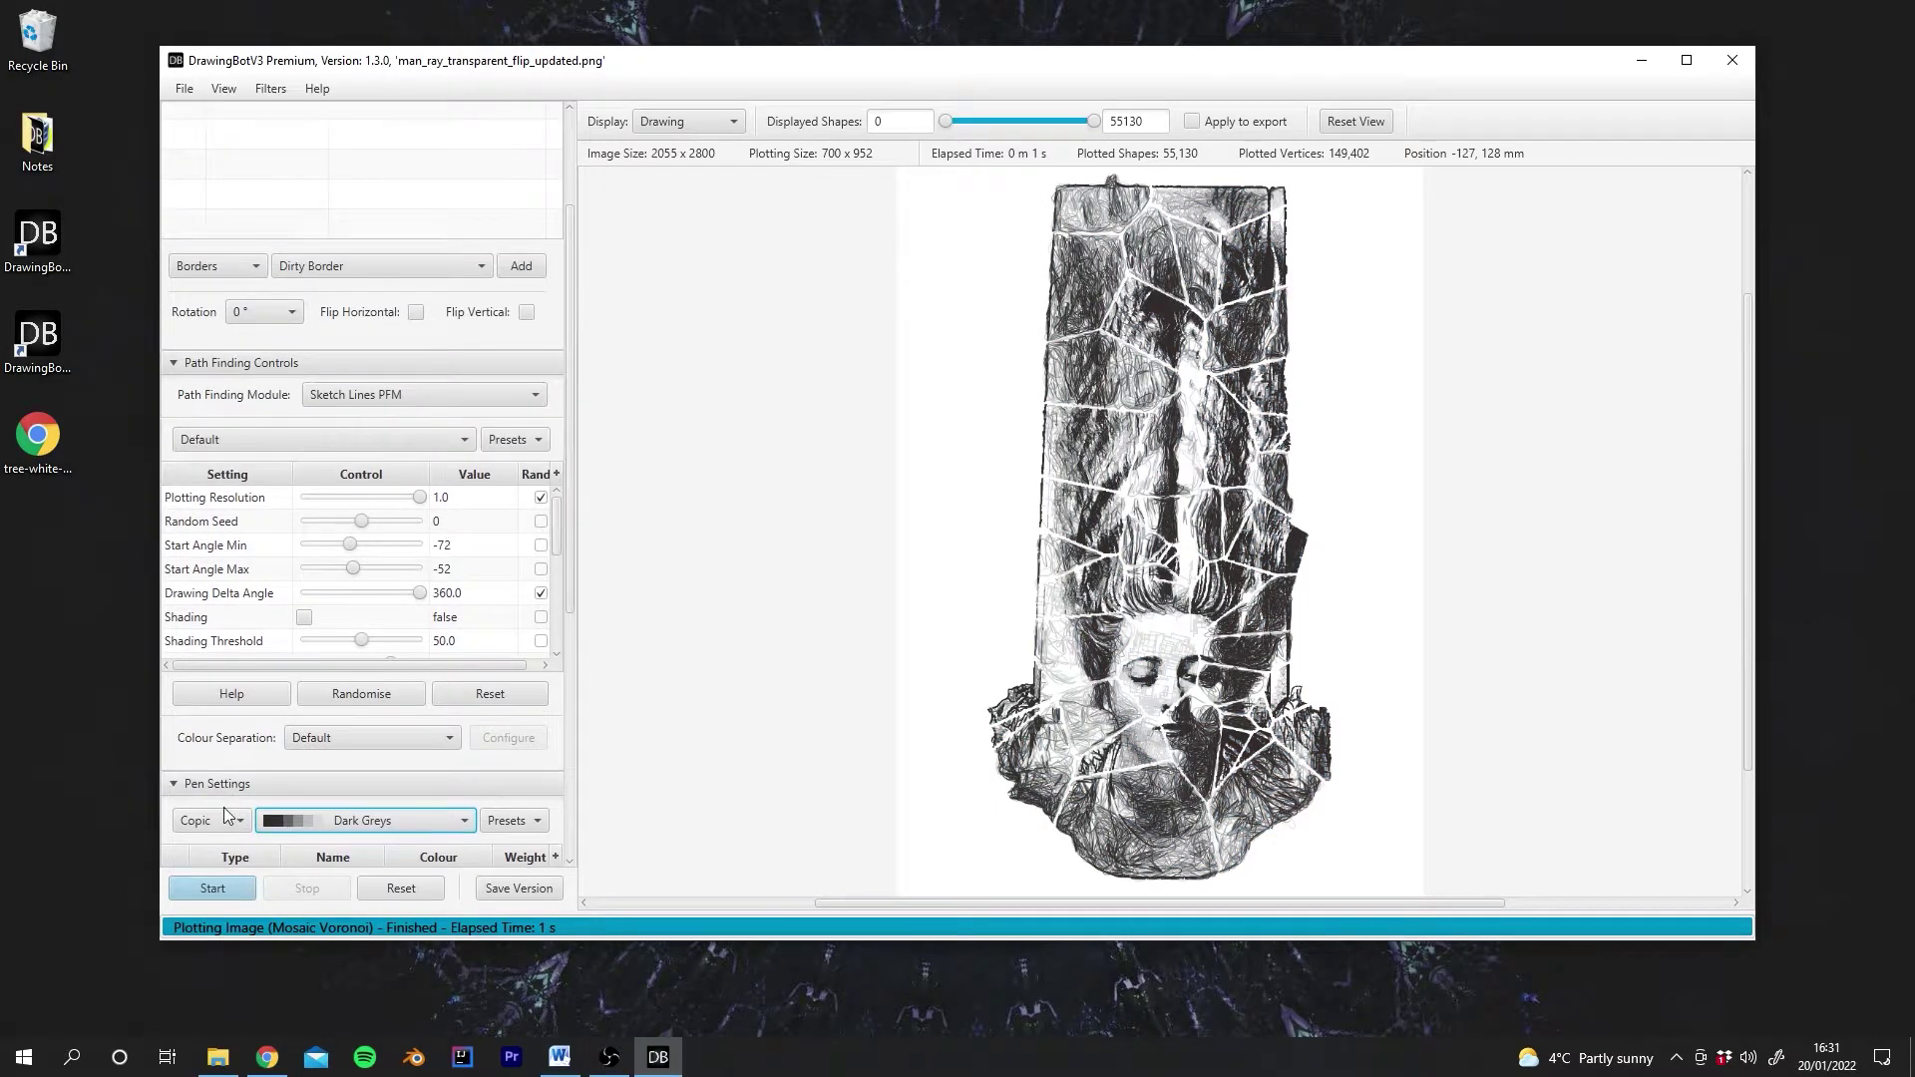
# Replot the image as sketch lines (96,986 shapes) and zoom in on the woman's face.
pyautogui.click(213, 888)
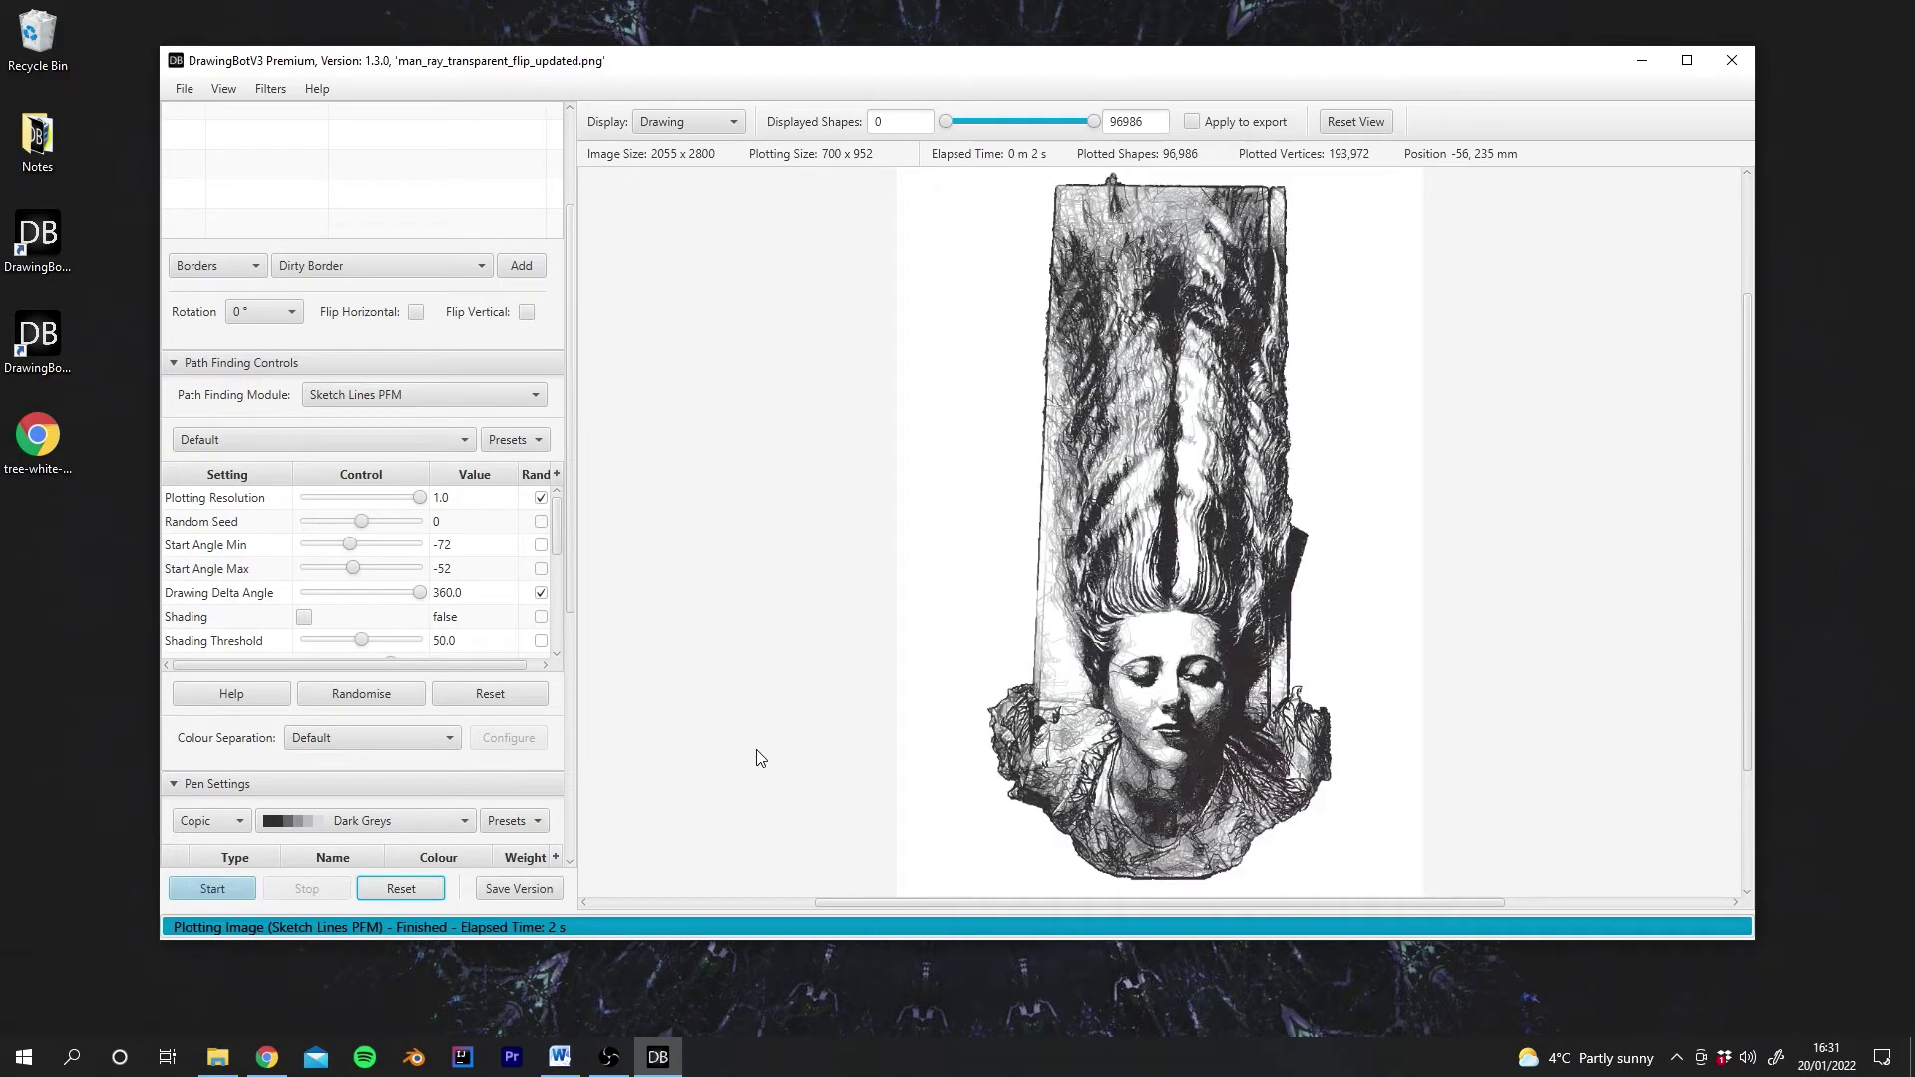
pyautogui.scroll(3, 1104, 740)
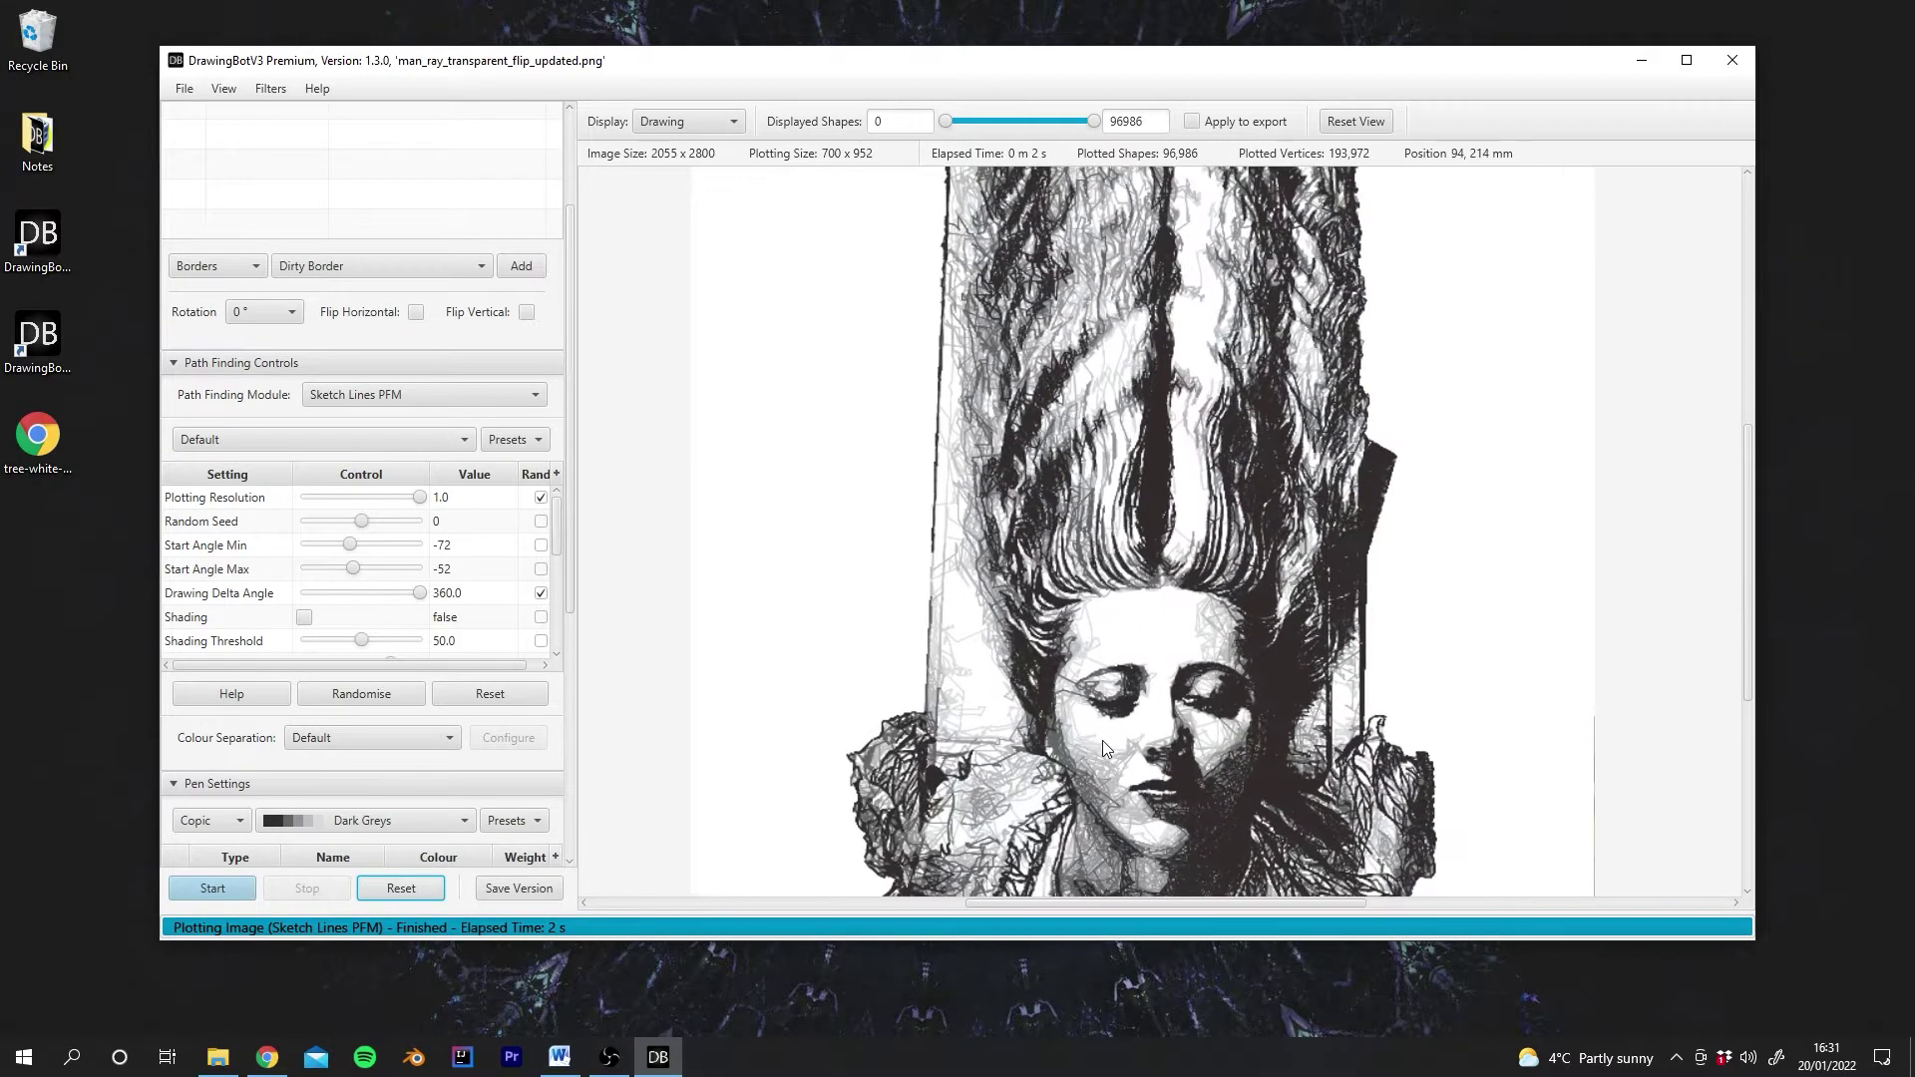
pyautogui.moveTo(1103, 740); pyautogui.dragTo(1160, 651)
pyautogui.scroll(1, 1128, 649)
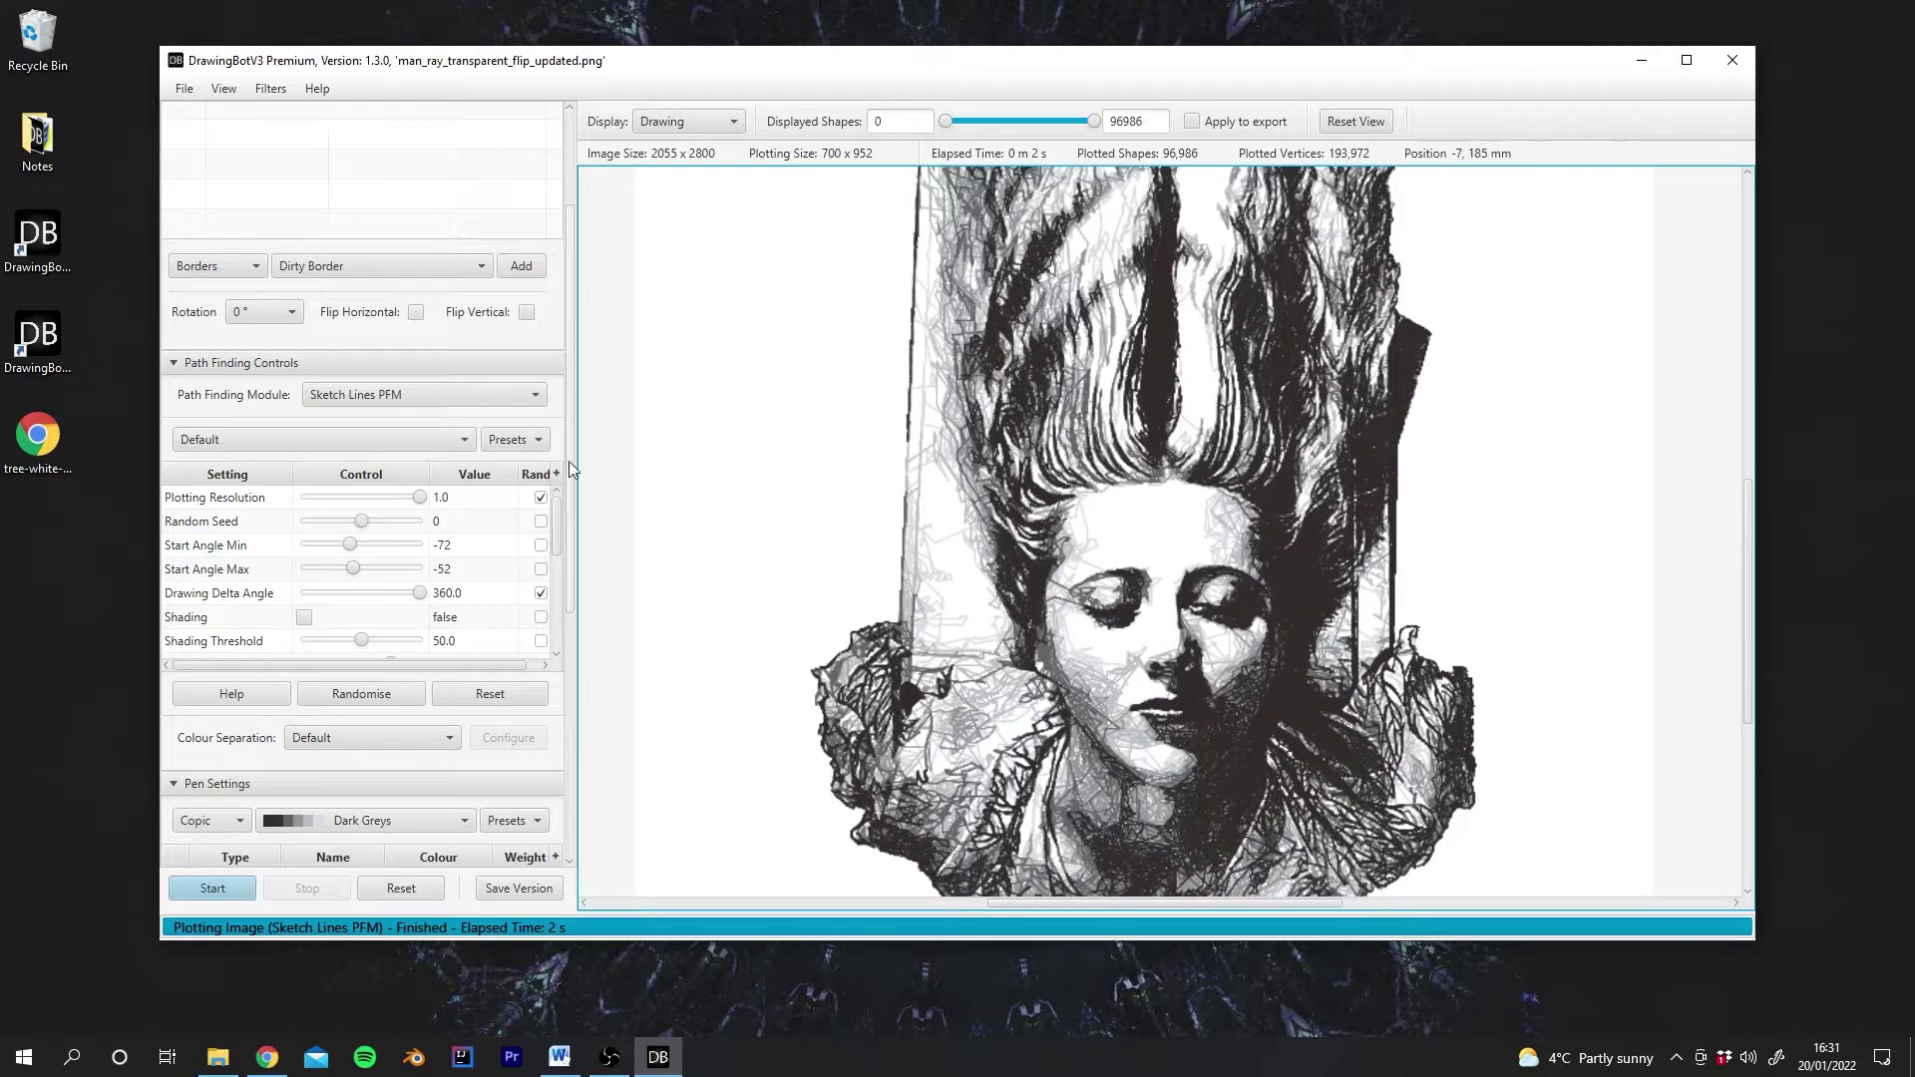
pyautogui.scroll(3, 571, 463)
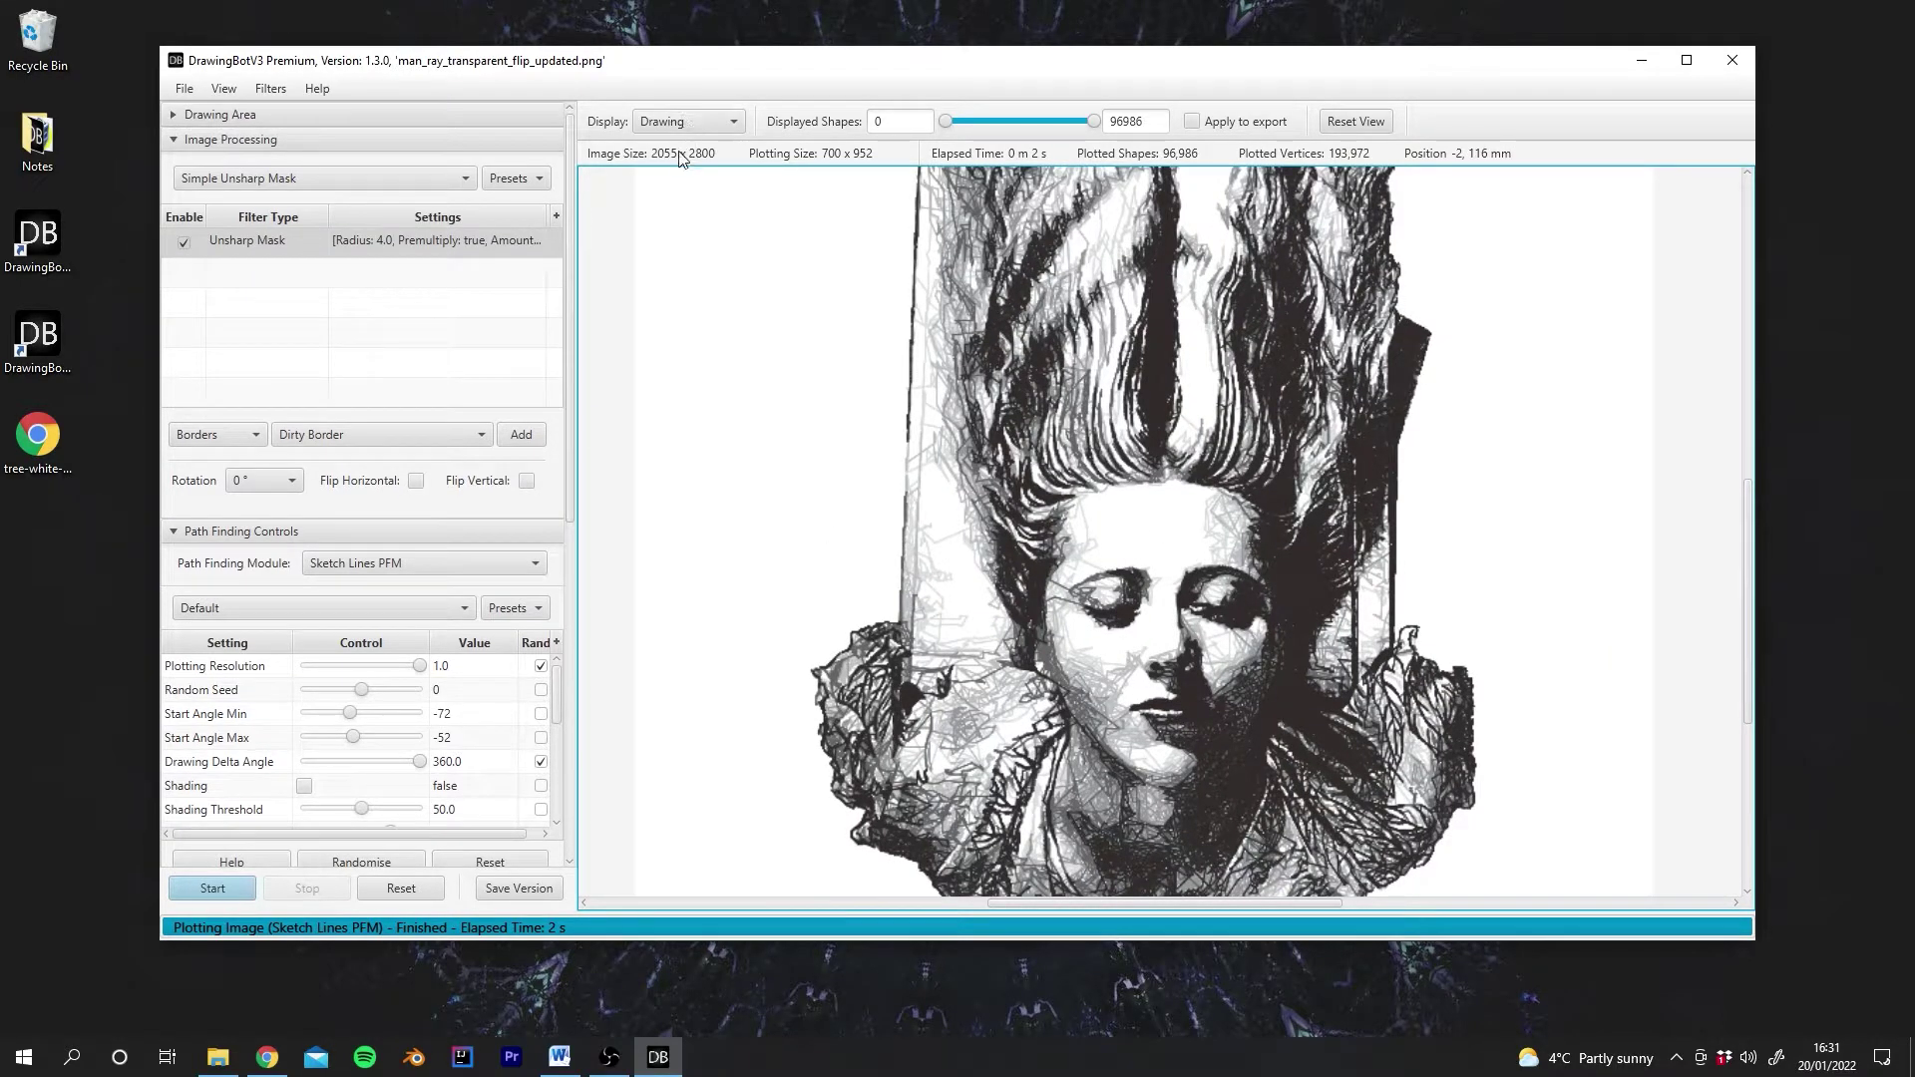
# Replot with Unsharp Mask disabled, reset the view, then re-enable the filter and replot.
pyautogui.click(185, 244)
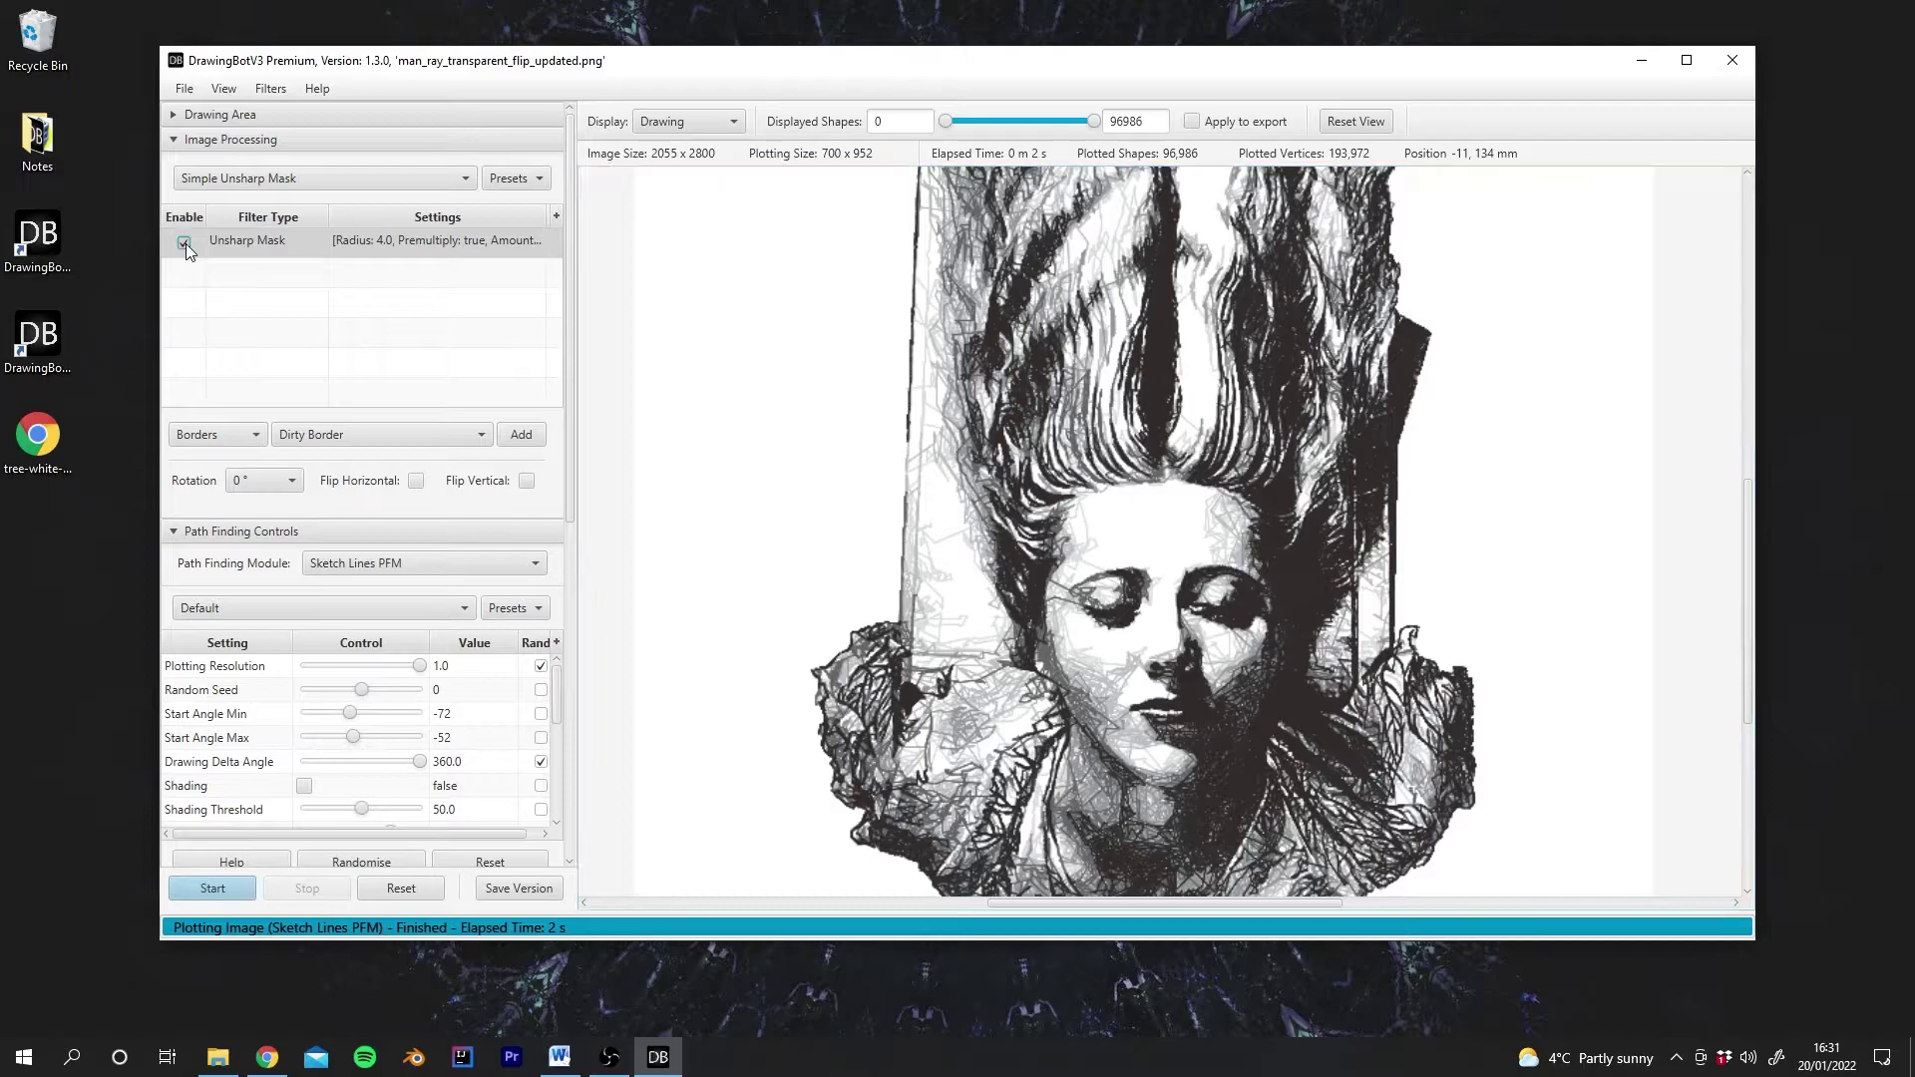
pyautogui.click(212, 887)
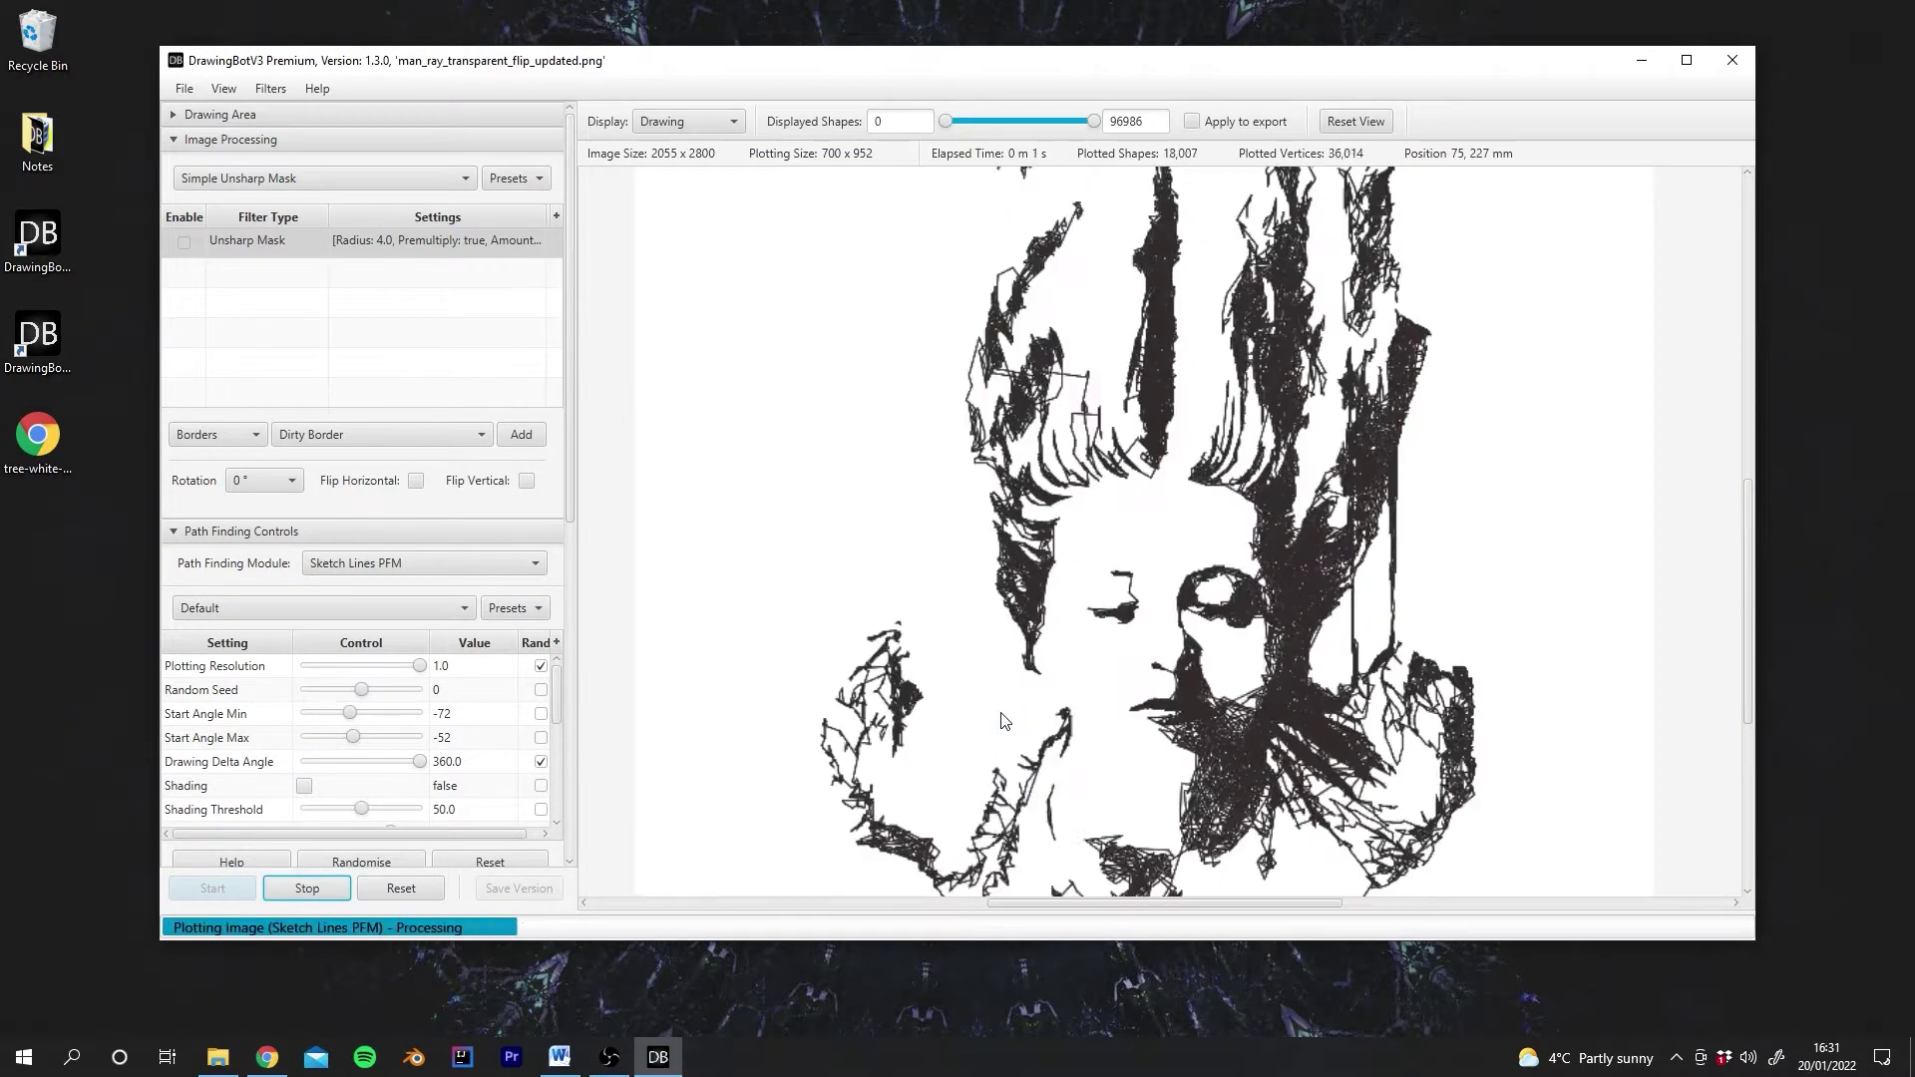
pyautogui.scroll(-3, 1090, 661)
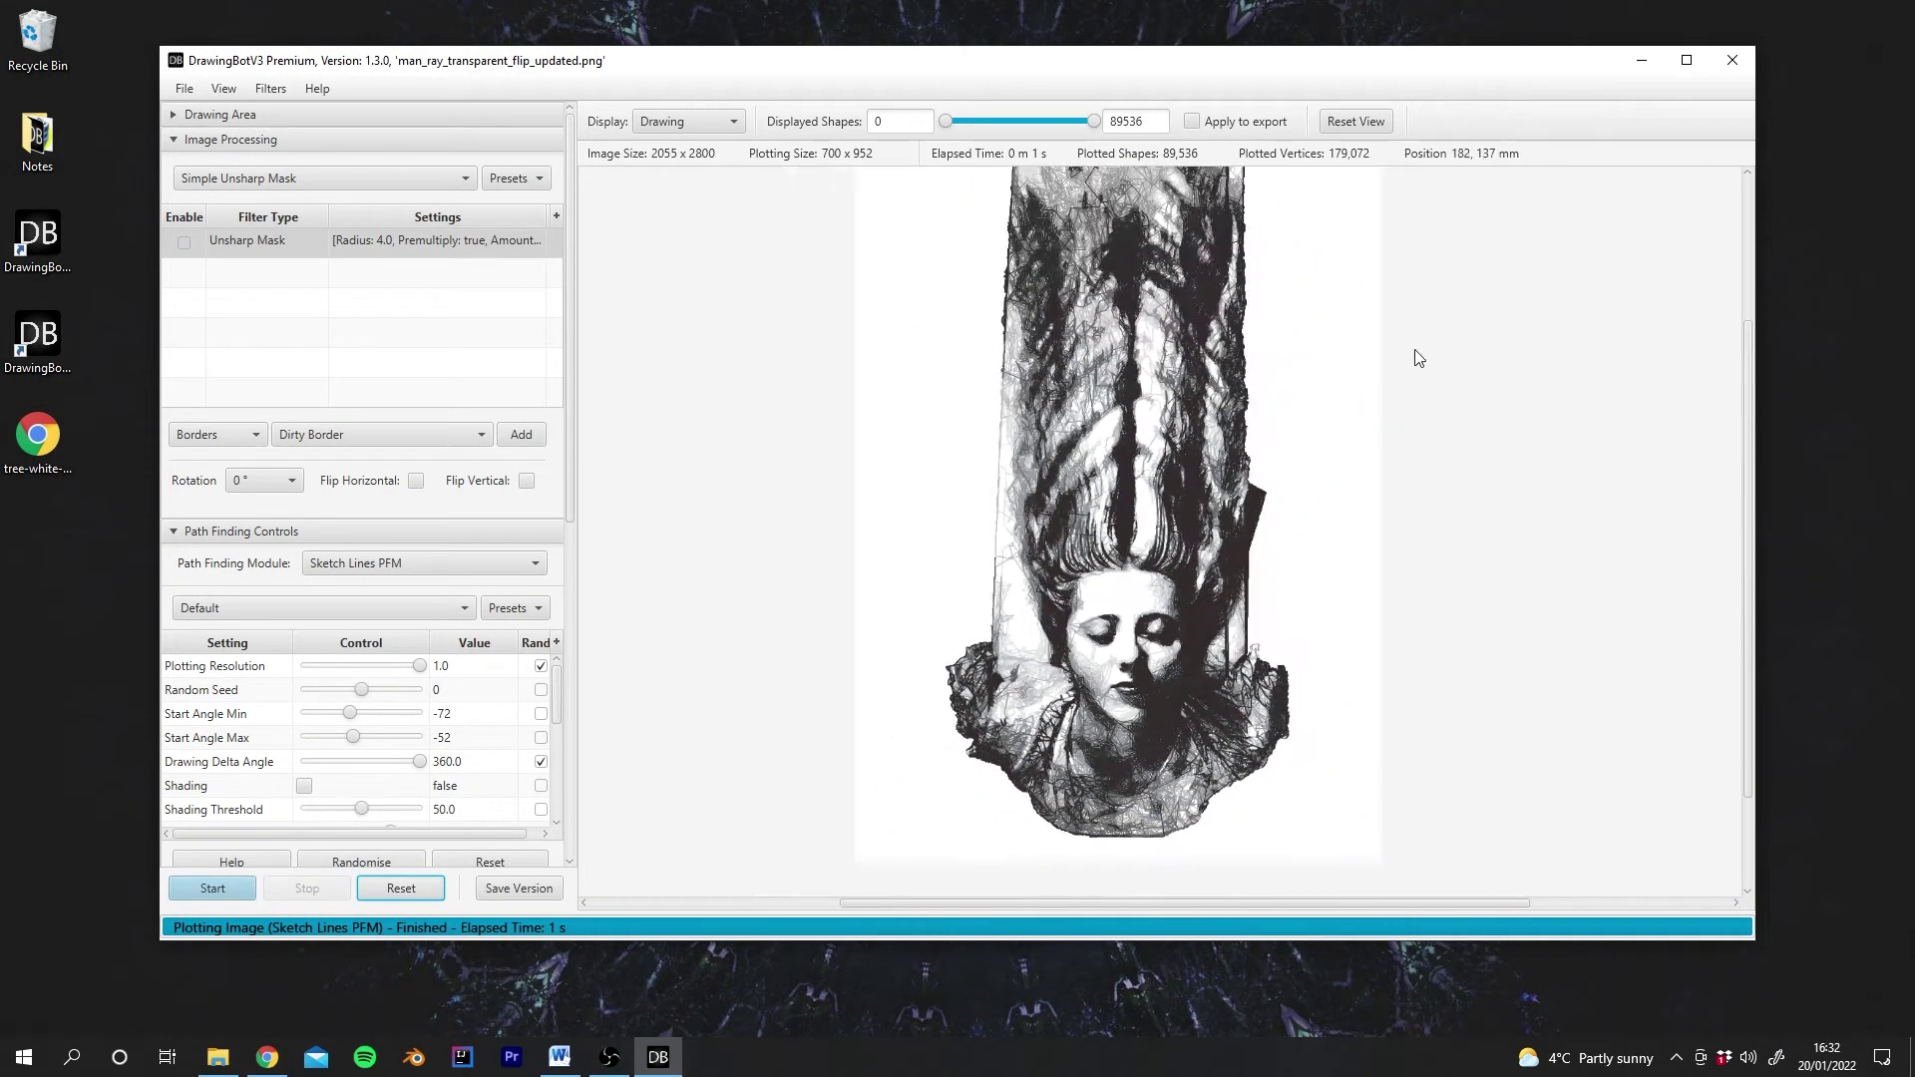
pyautogui.click(1359, 124)
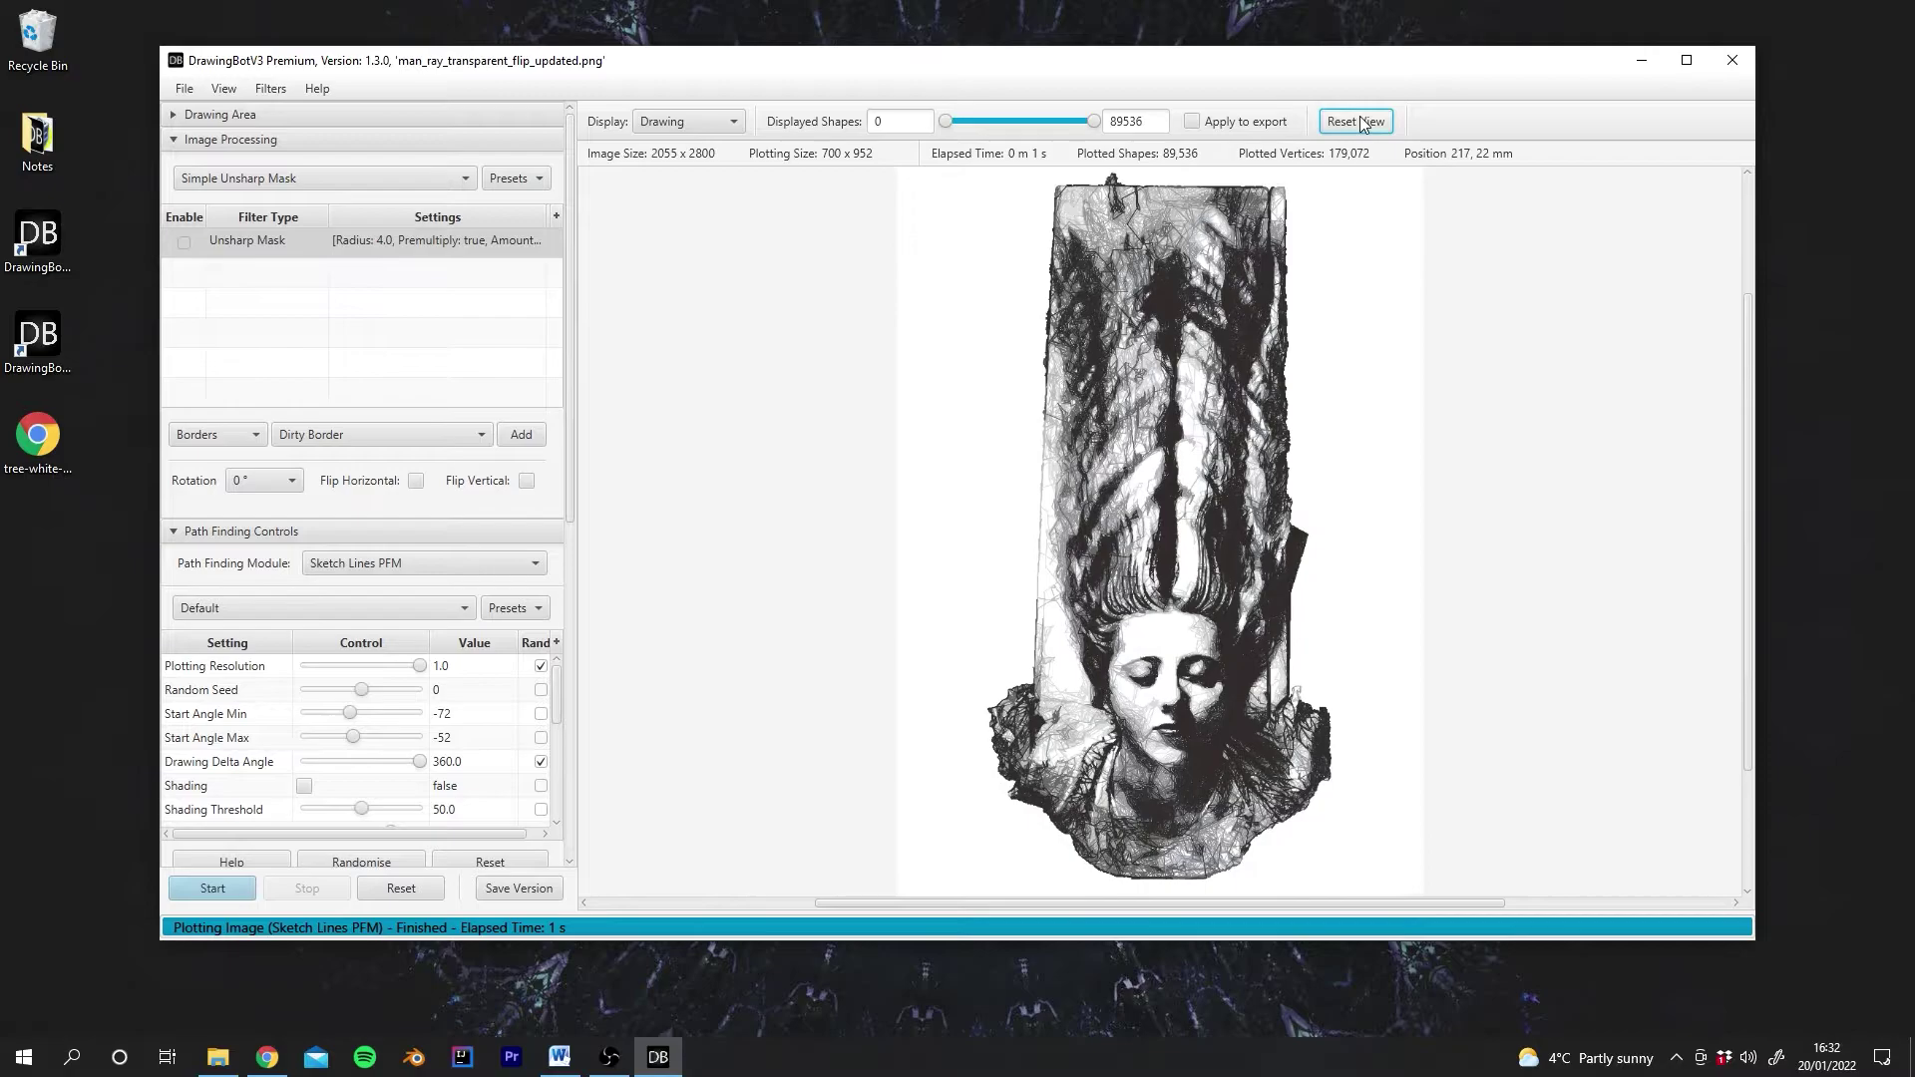
pyautogui.click(185, 242)
pyautogui.click(236, 894)
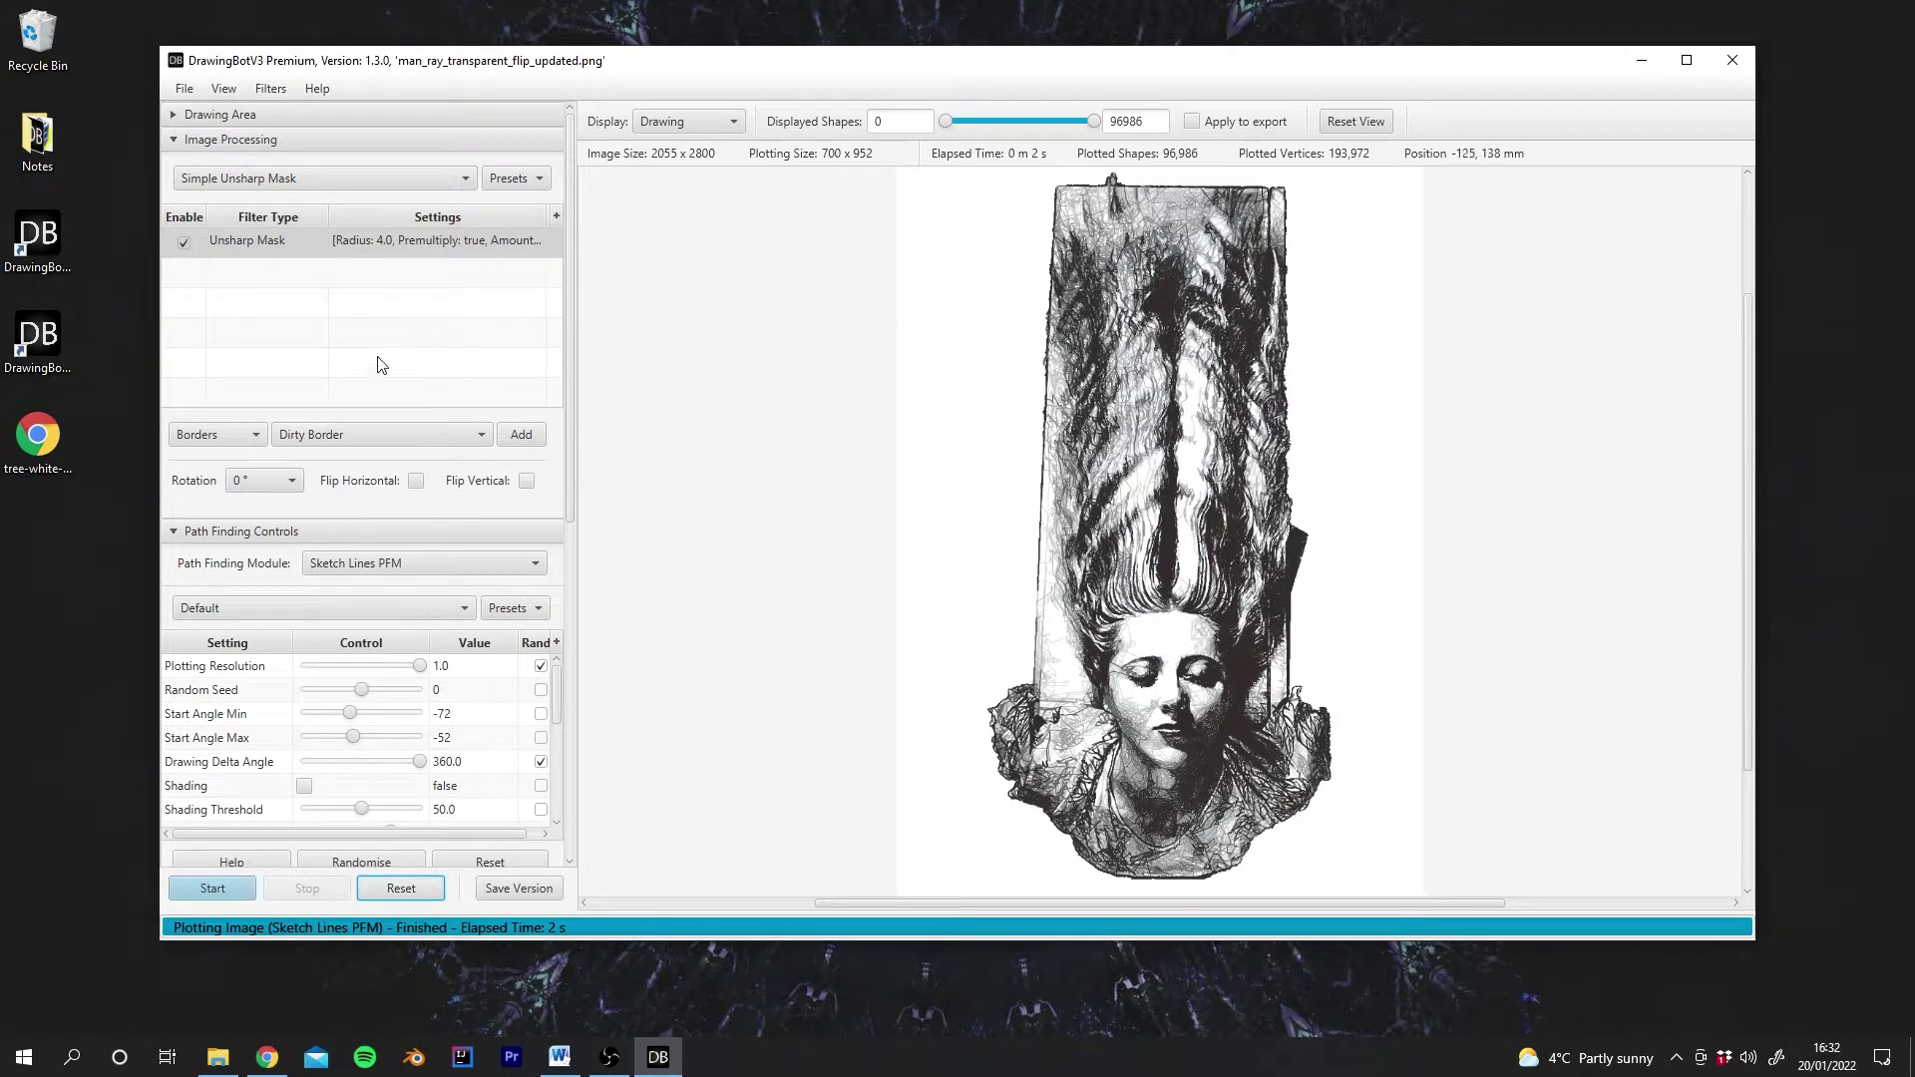
# Add a Contrast filter from the Colours category, keeping Brightness 1.0 and Contrast 1.0.
pyautogui.click(229, 437)
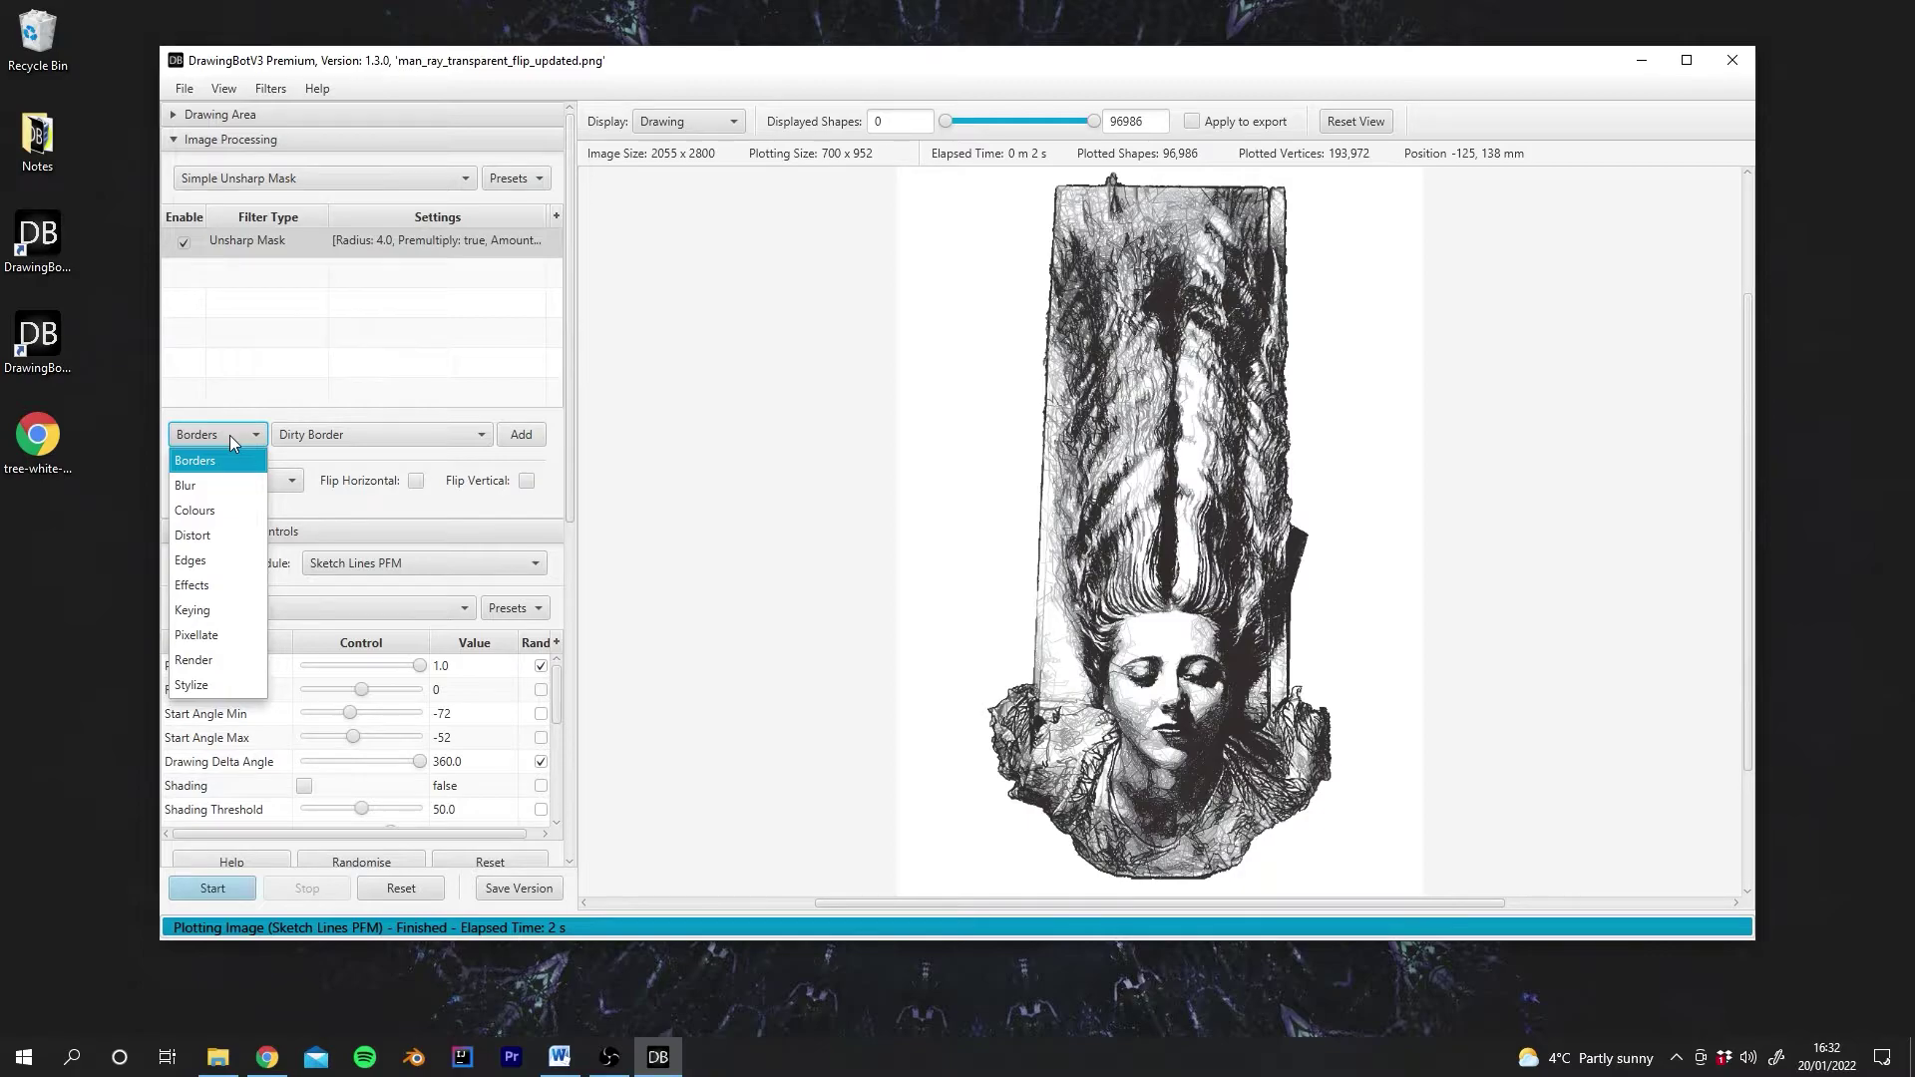
pyautogui.click(258, 351)
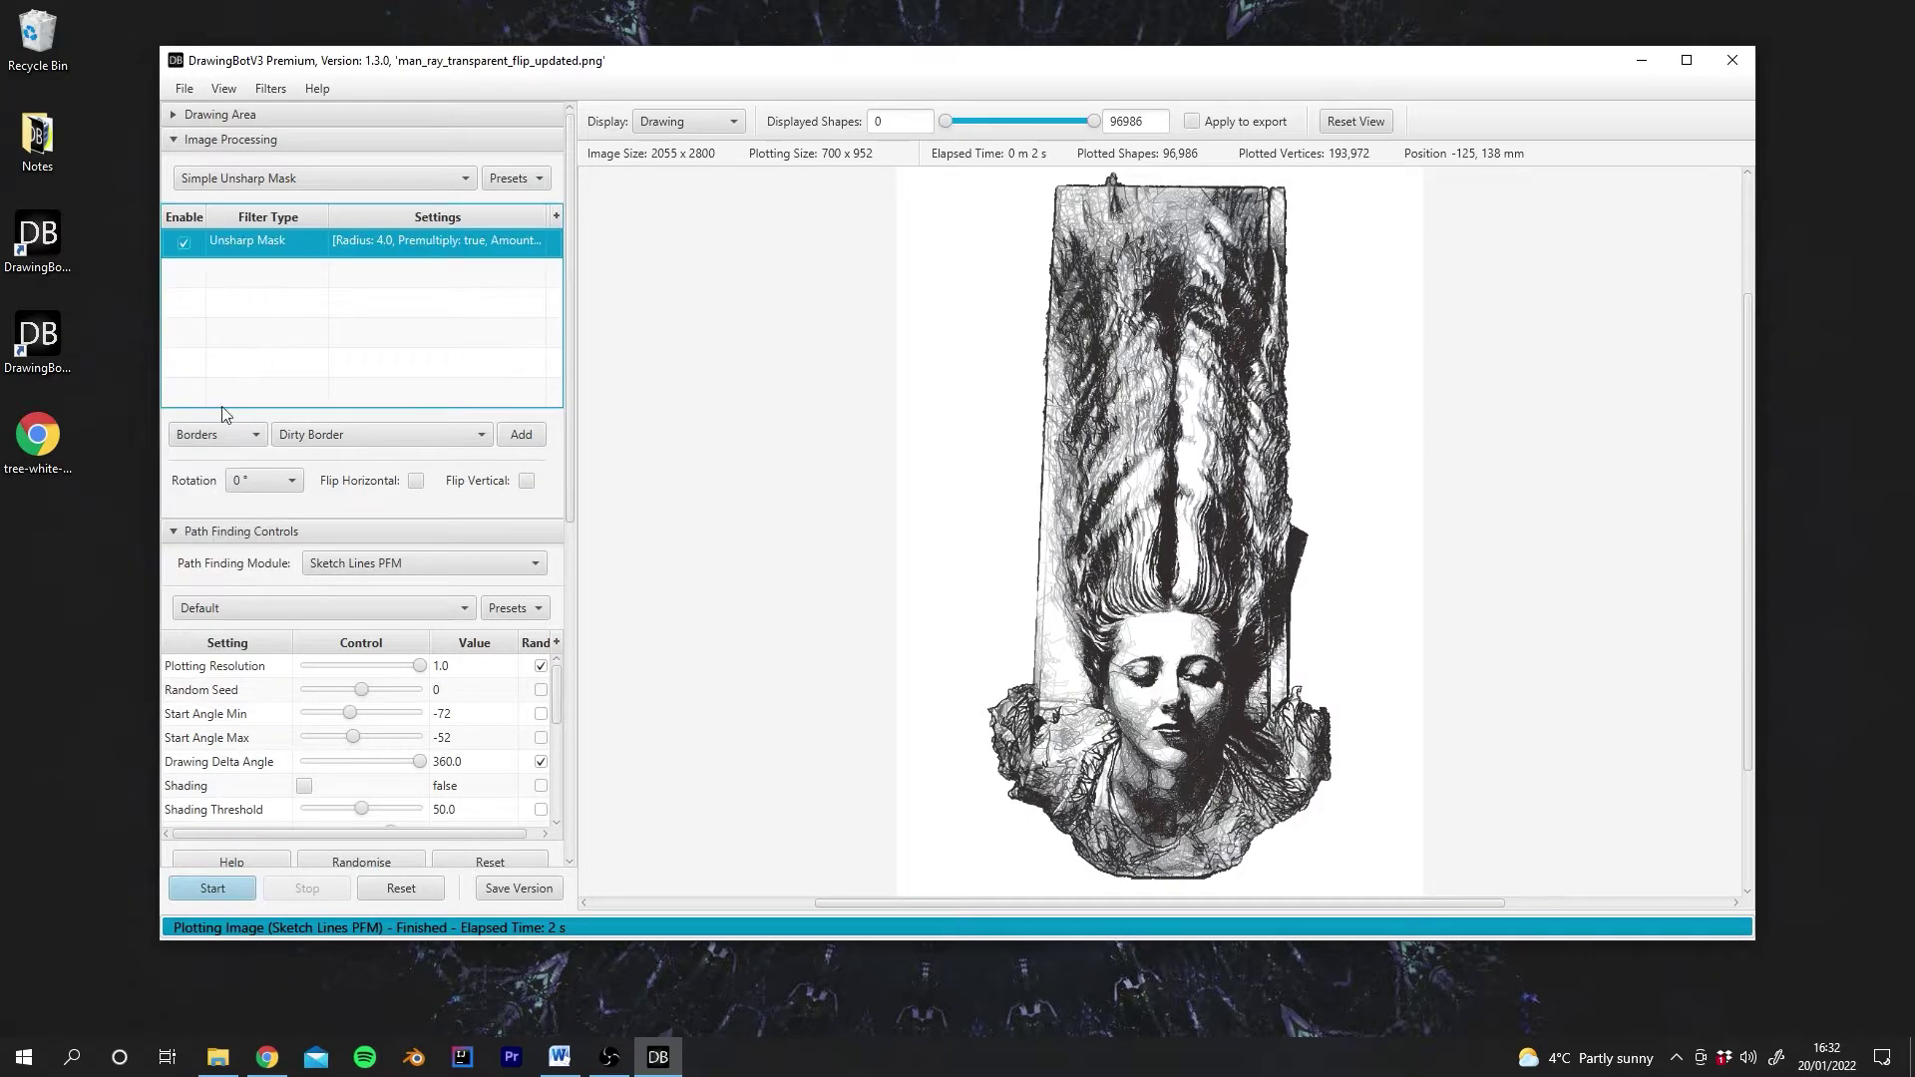
pyautogui.click(199, 443)
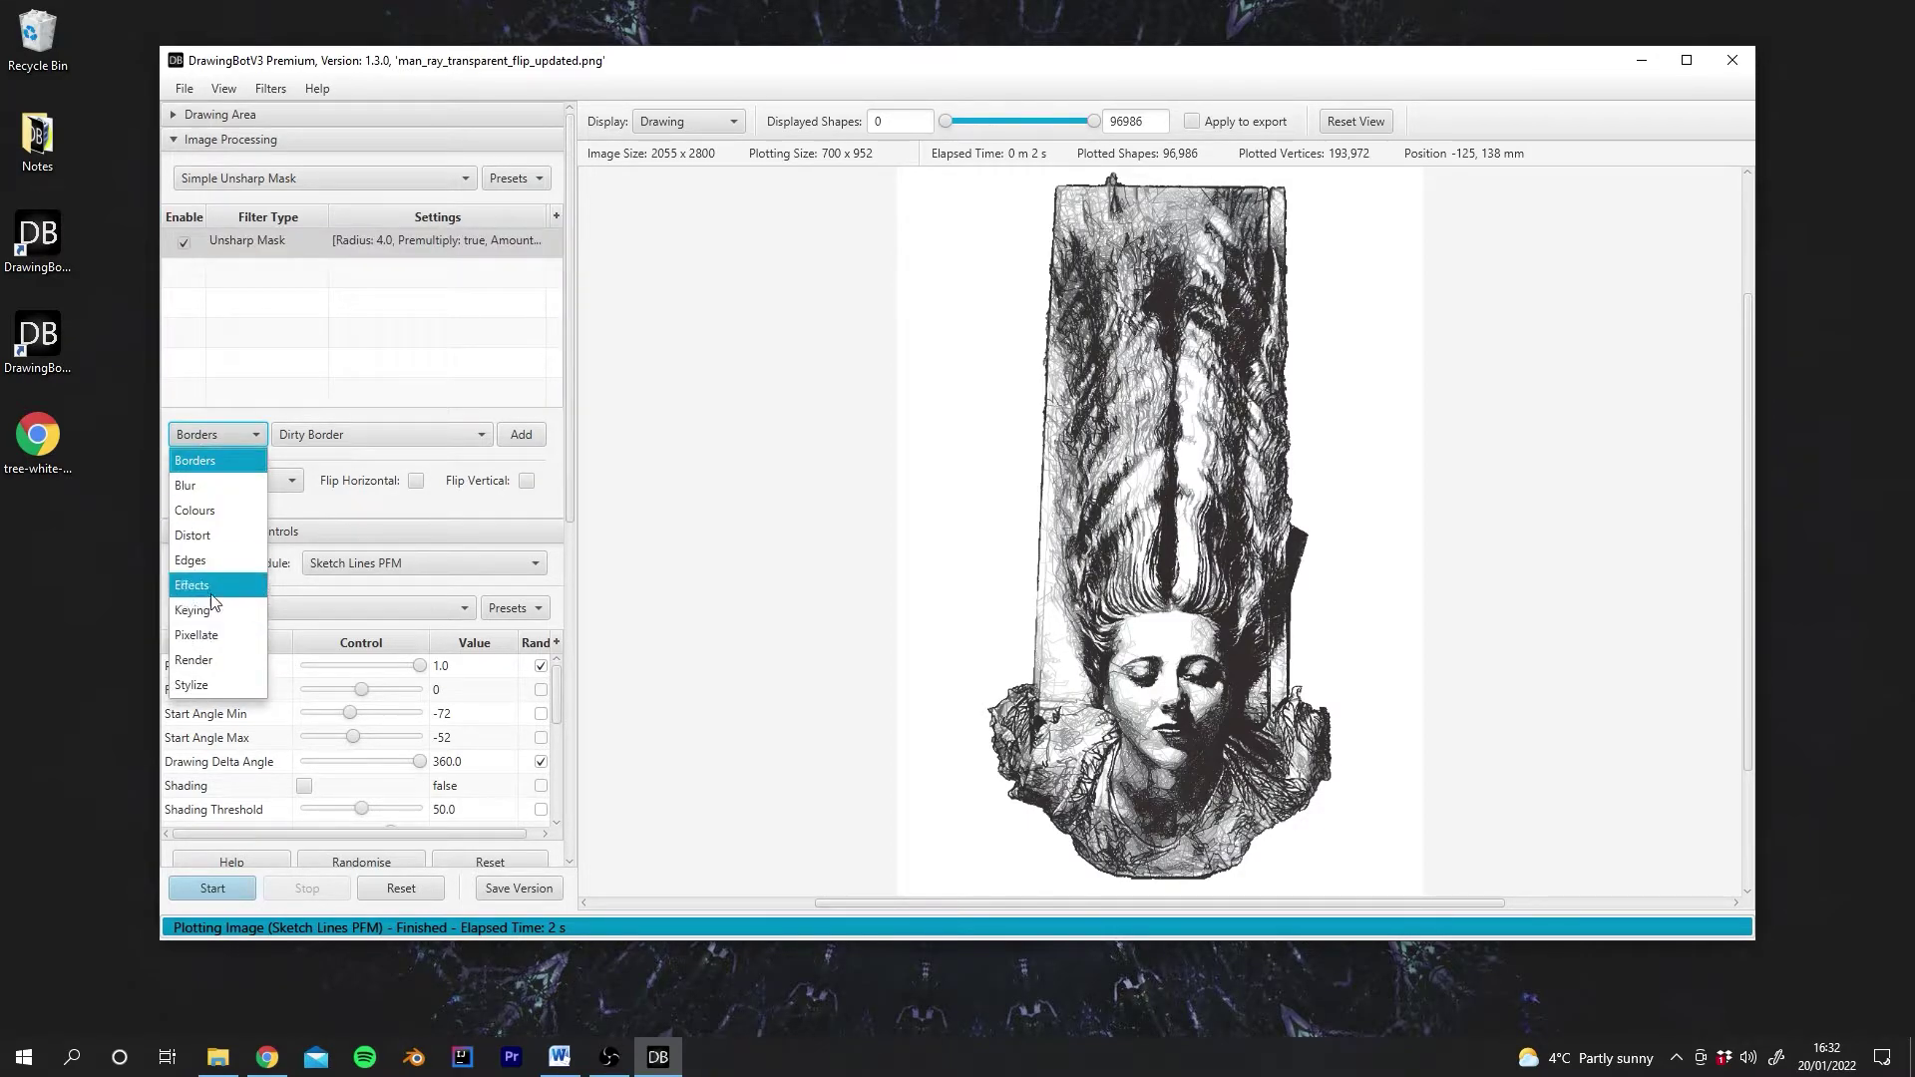
pyautogui.click(205, 511)
pyautogui.click(351, 431)
pyautogui.scroll(-3, 353, 501)
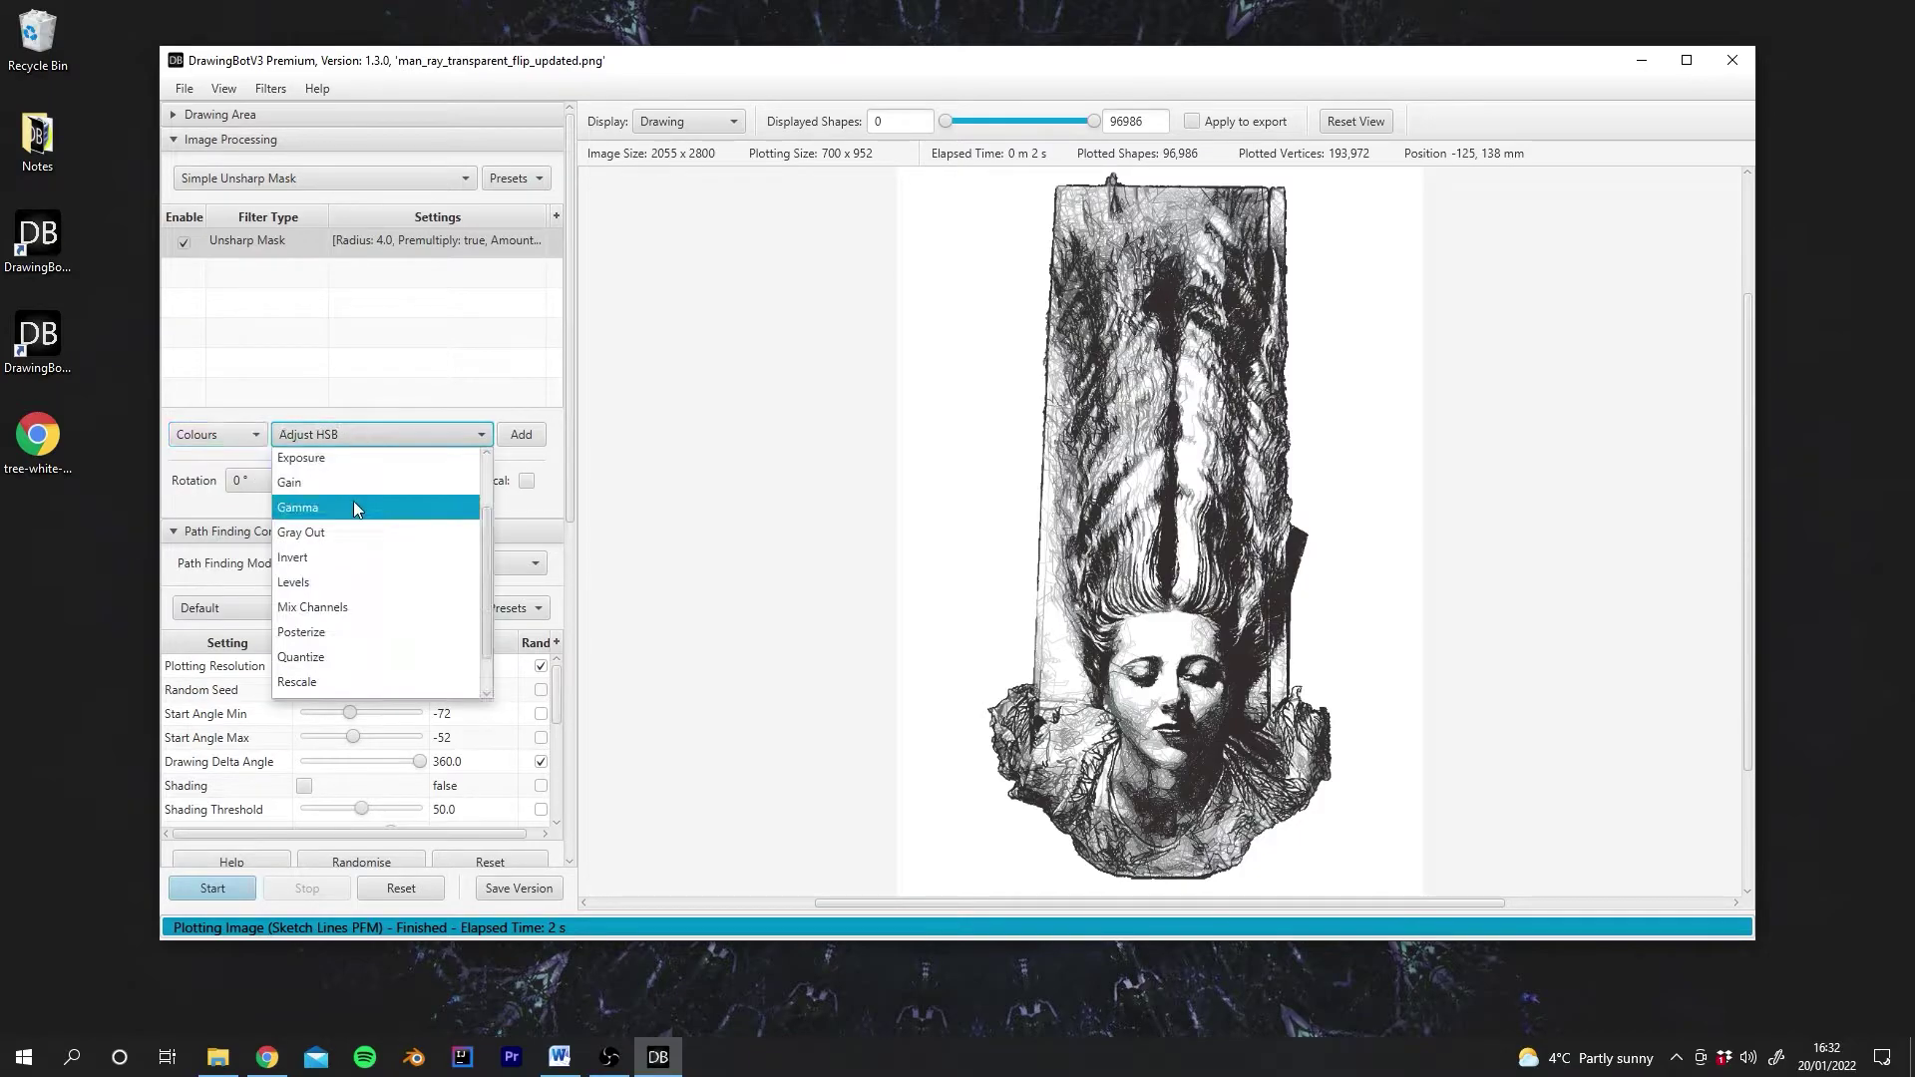
pyautogui.scroll(3, 359, 559)
pyautogui.click(357, 511)
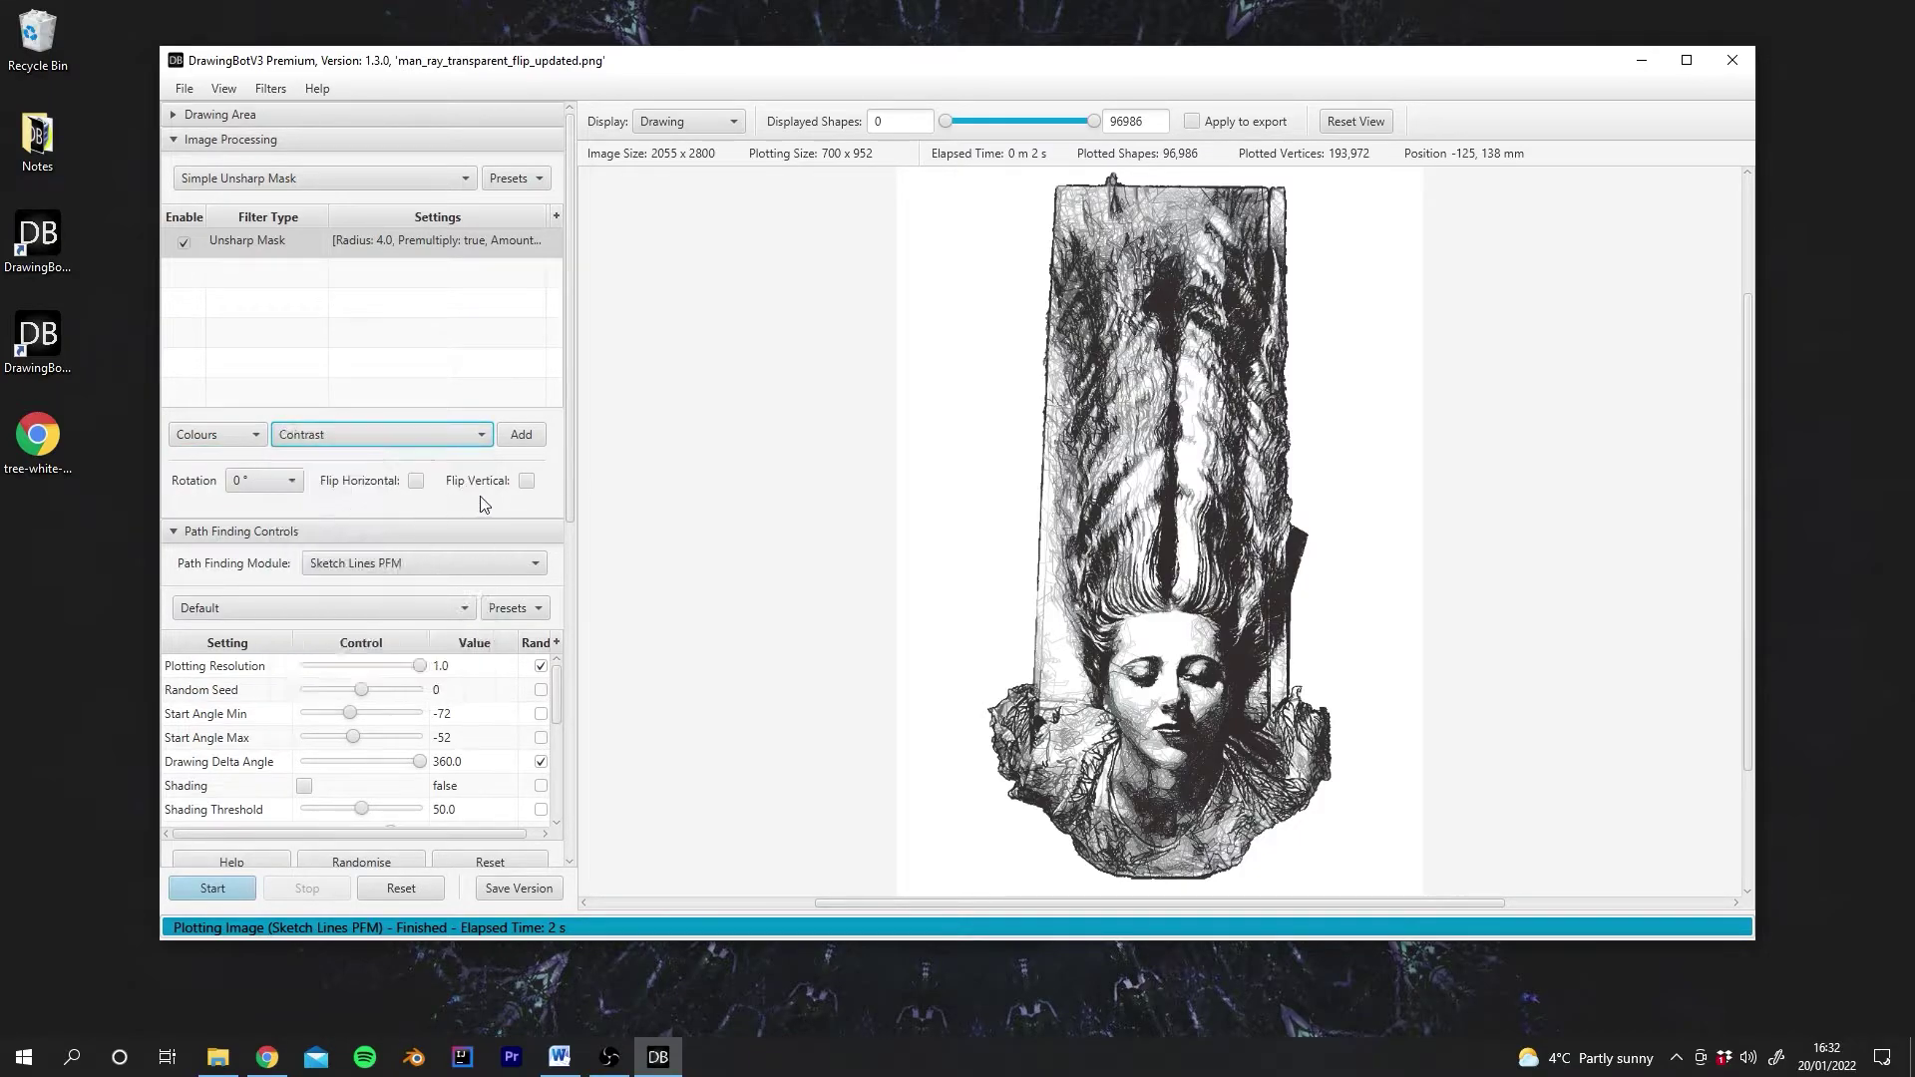
pyautogui.click(523, 438)
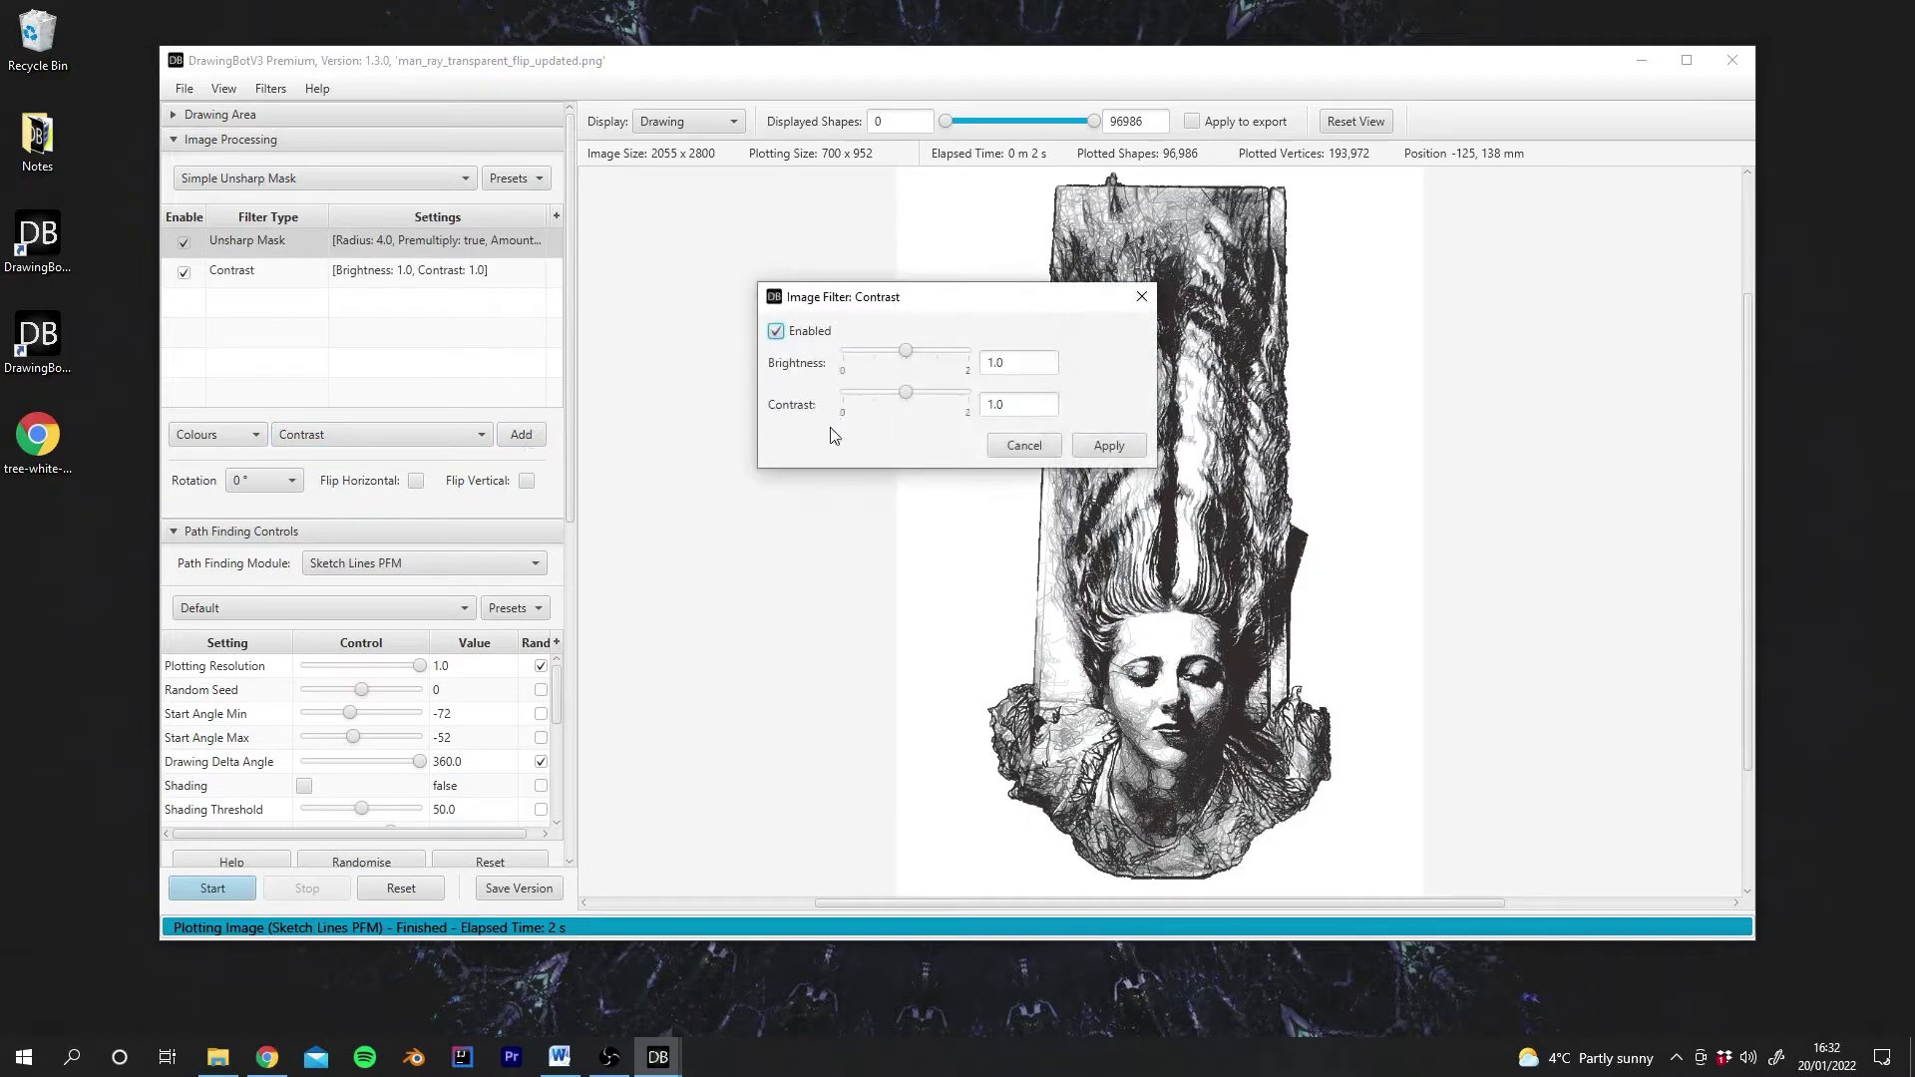
pyautogui.moveTo(914, 305); pyautogui.dragTo(668, 312)
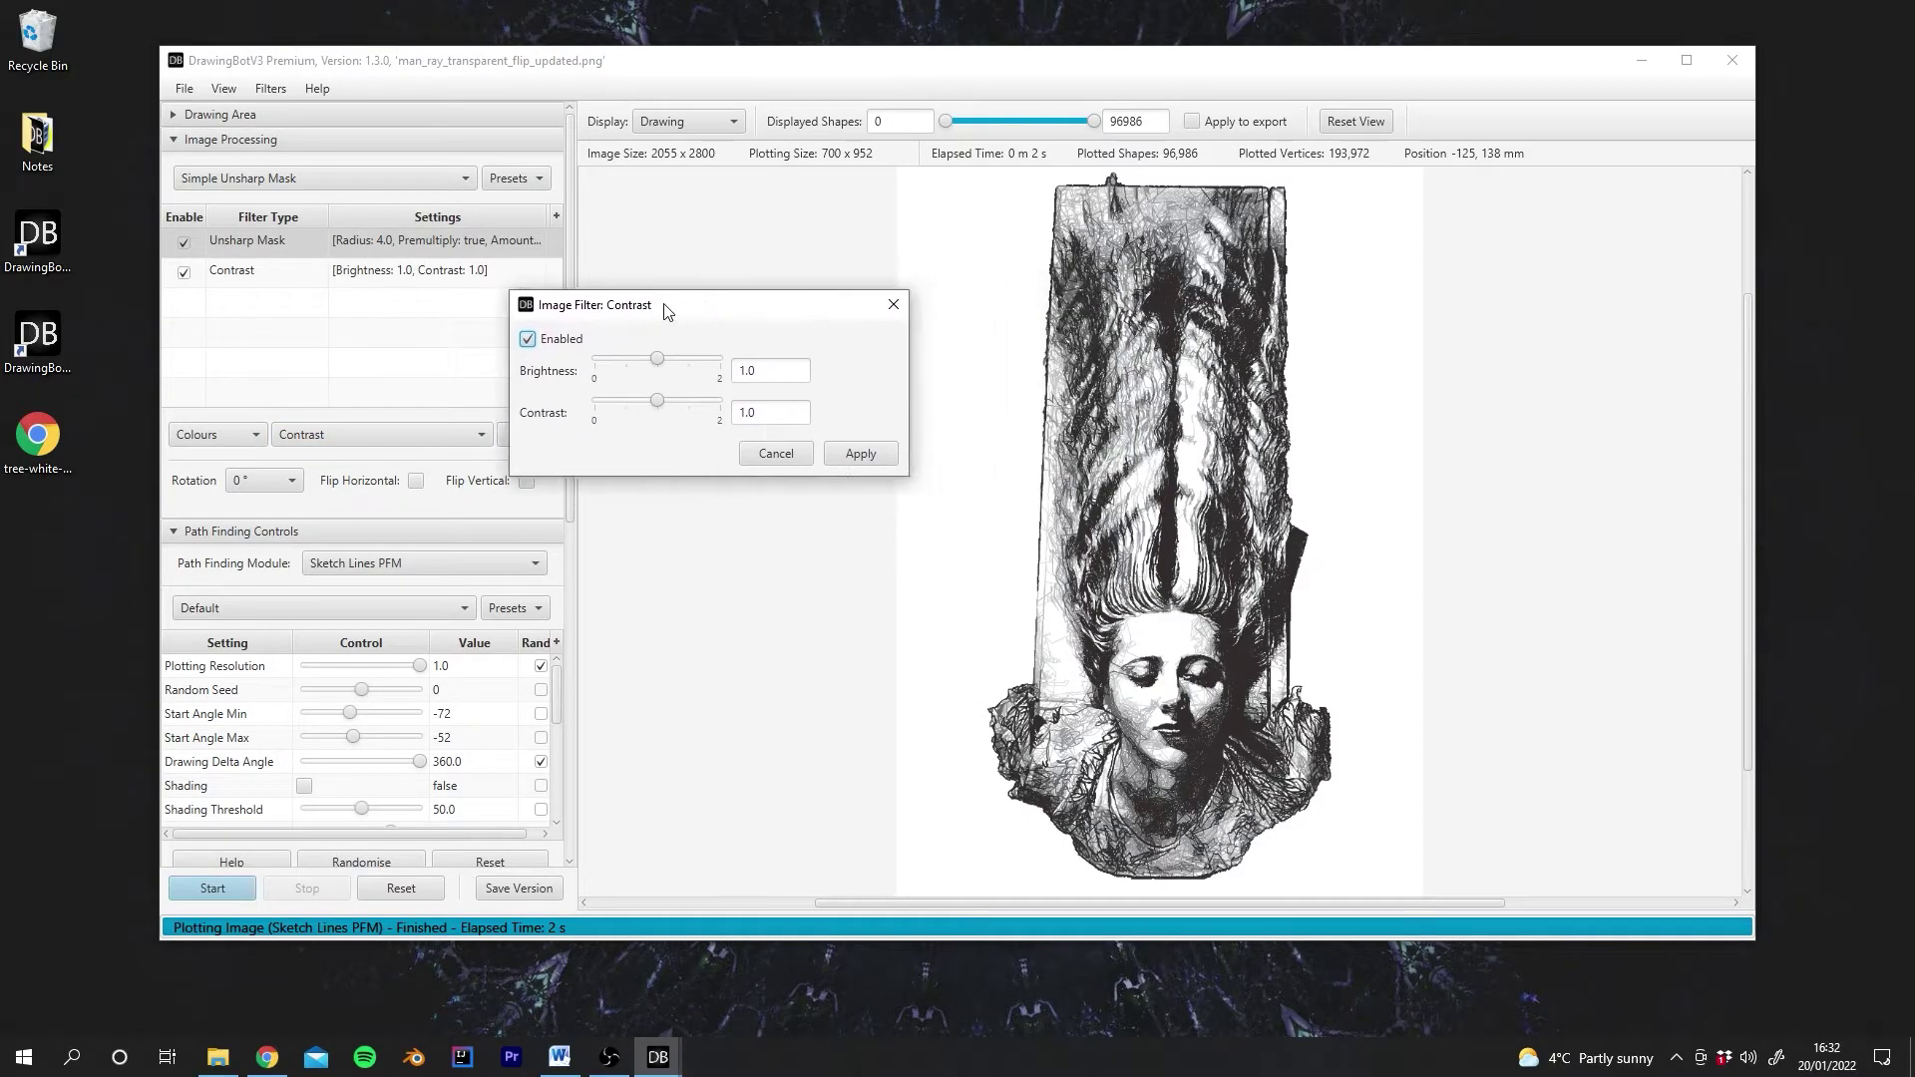
pyautogui.click(776, 456)
pyautogui.click(674, 122)
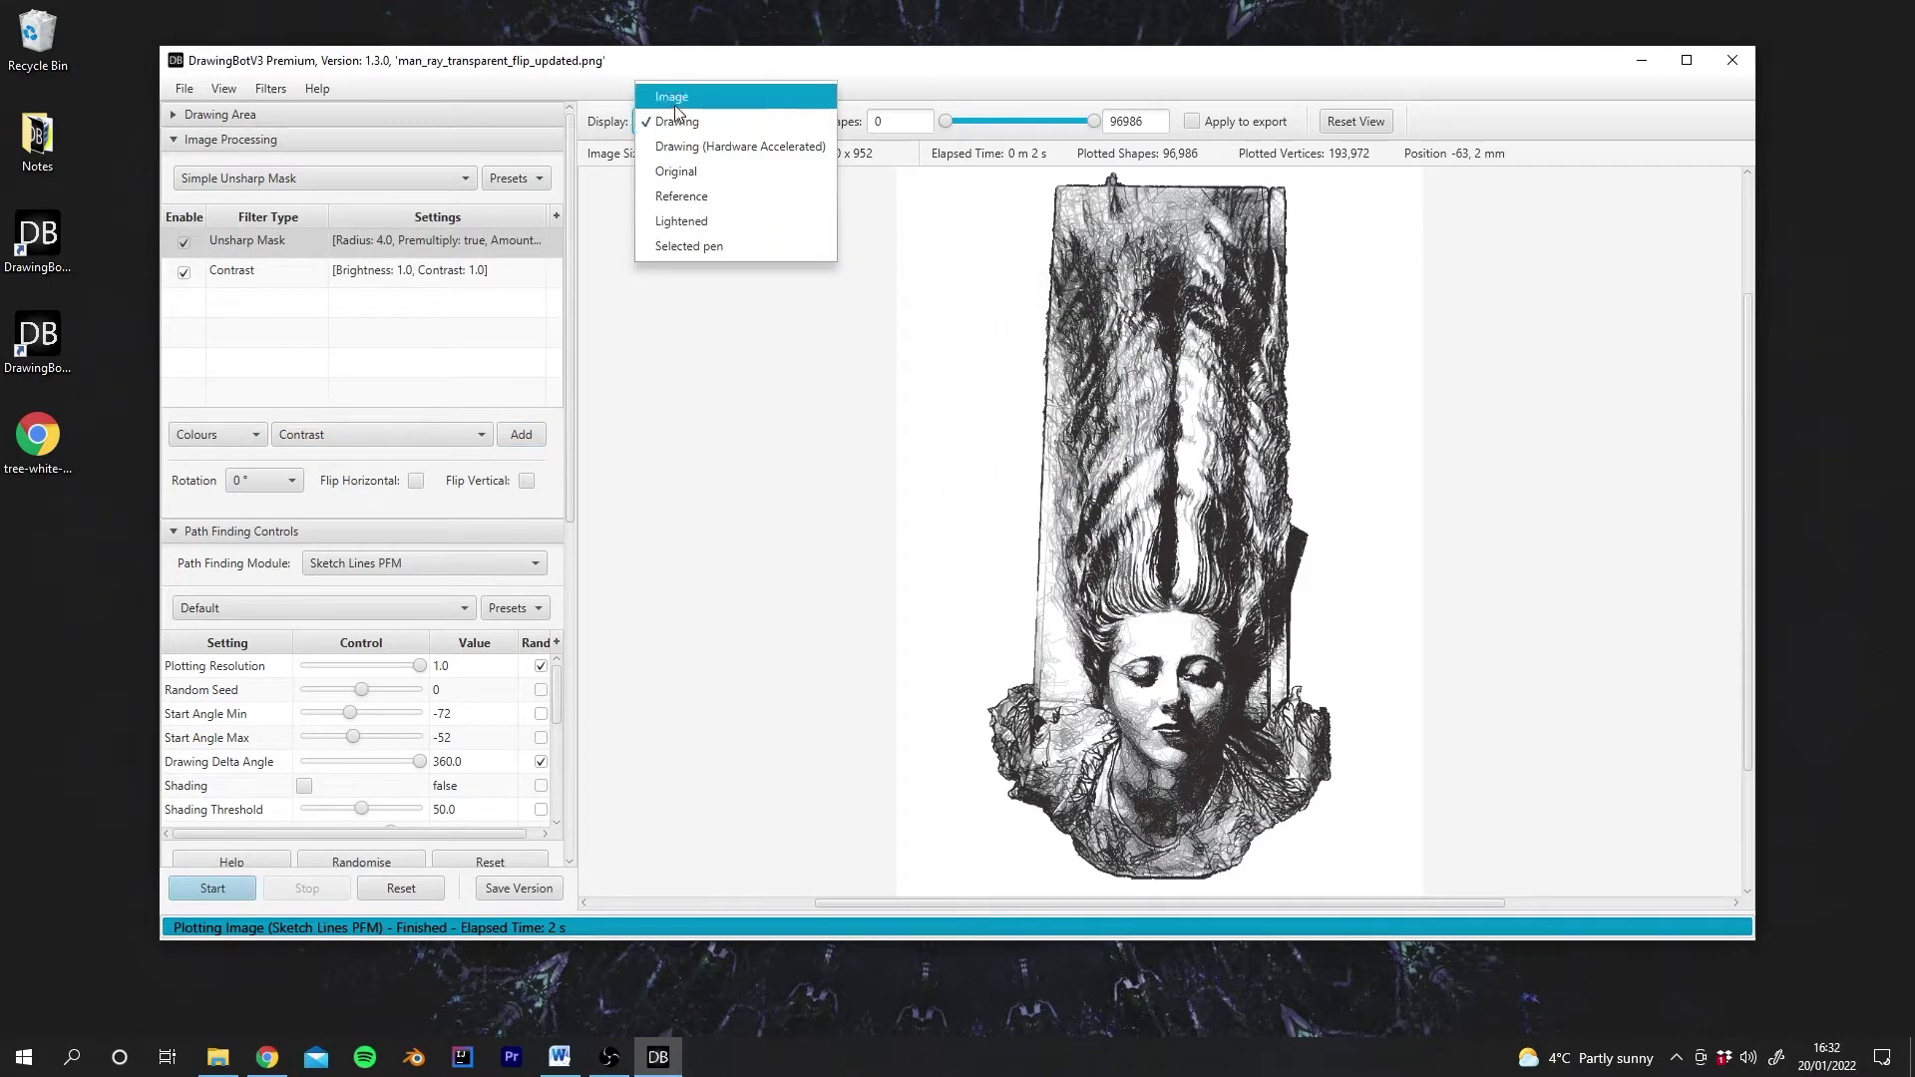
# Show the processed photo and raise the Contrast filter's contrast to 1.588.
pyautogui.click(680, 100)
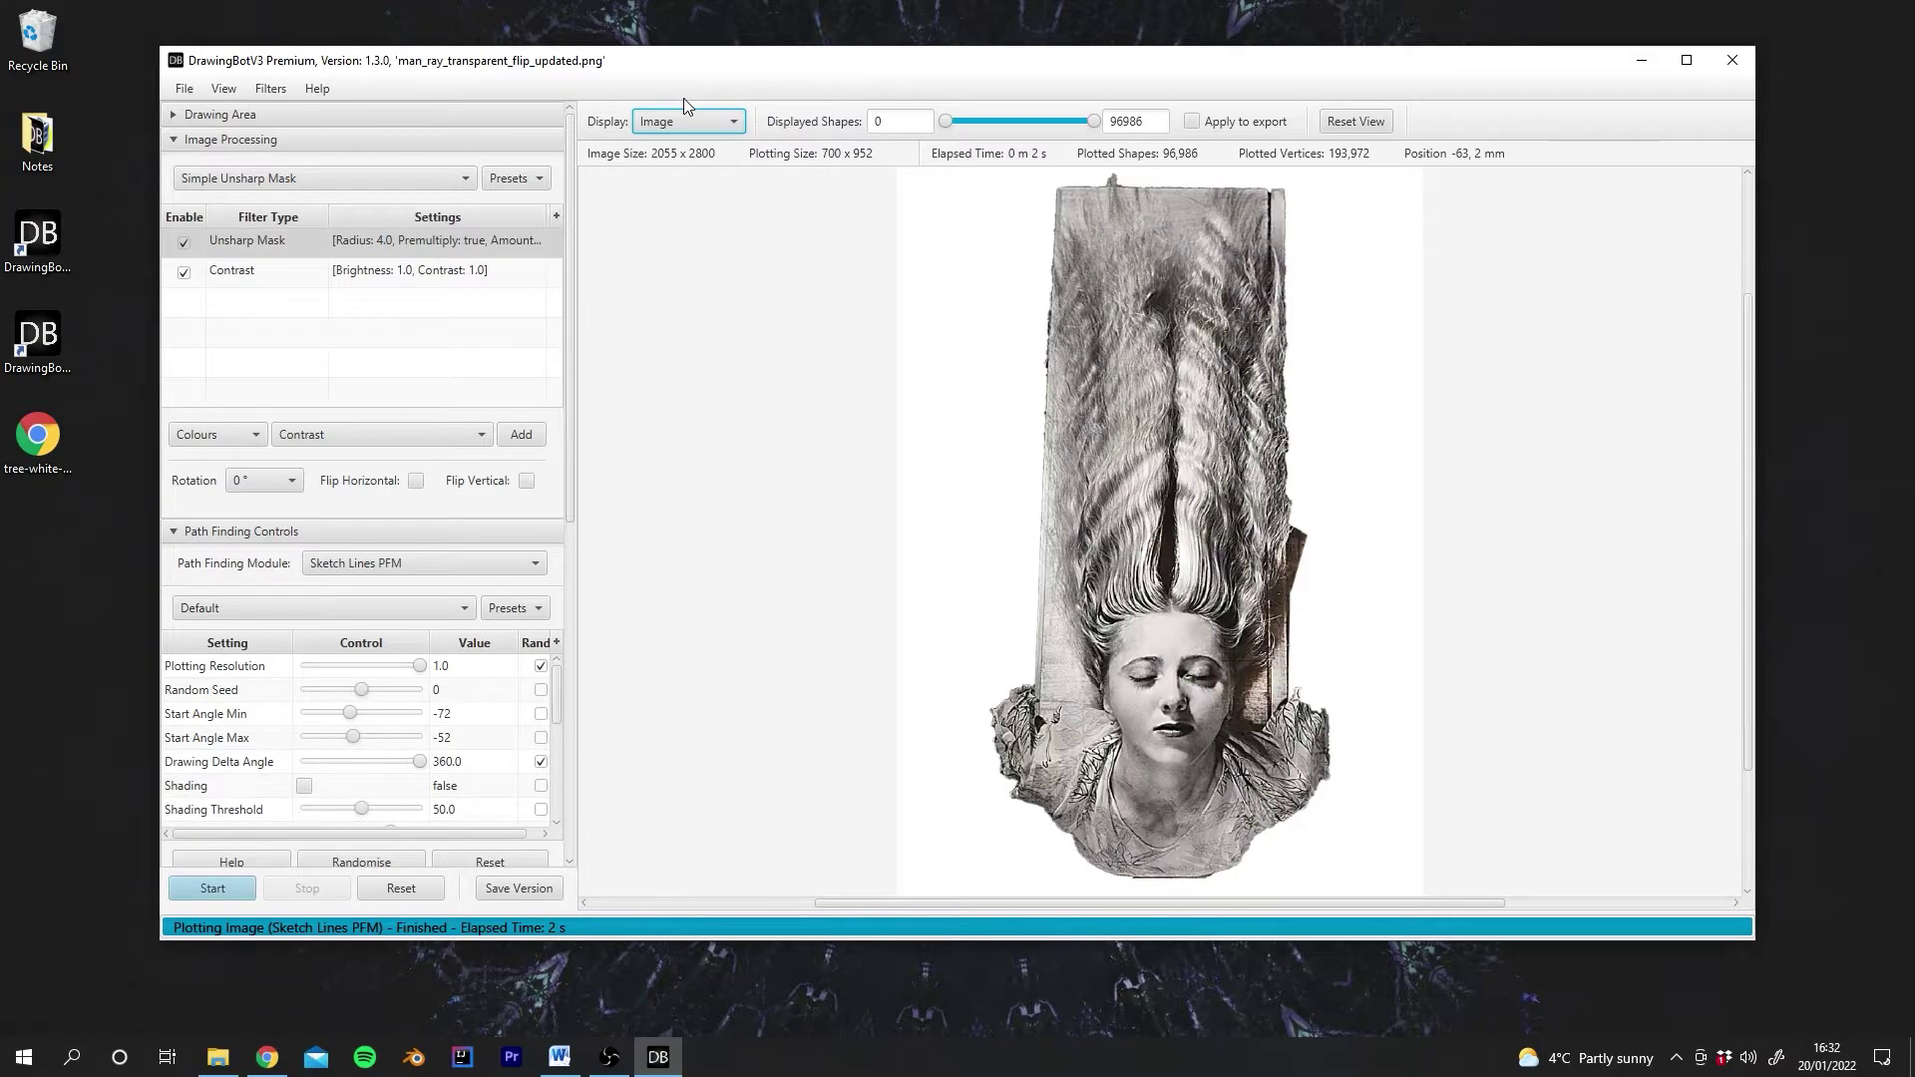
pyautogui.rightClick(261, 280)
pyautogui.click(294, 288)
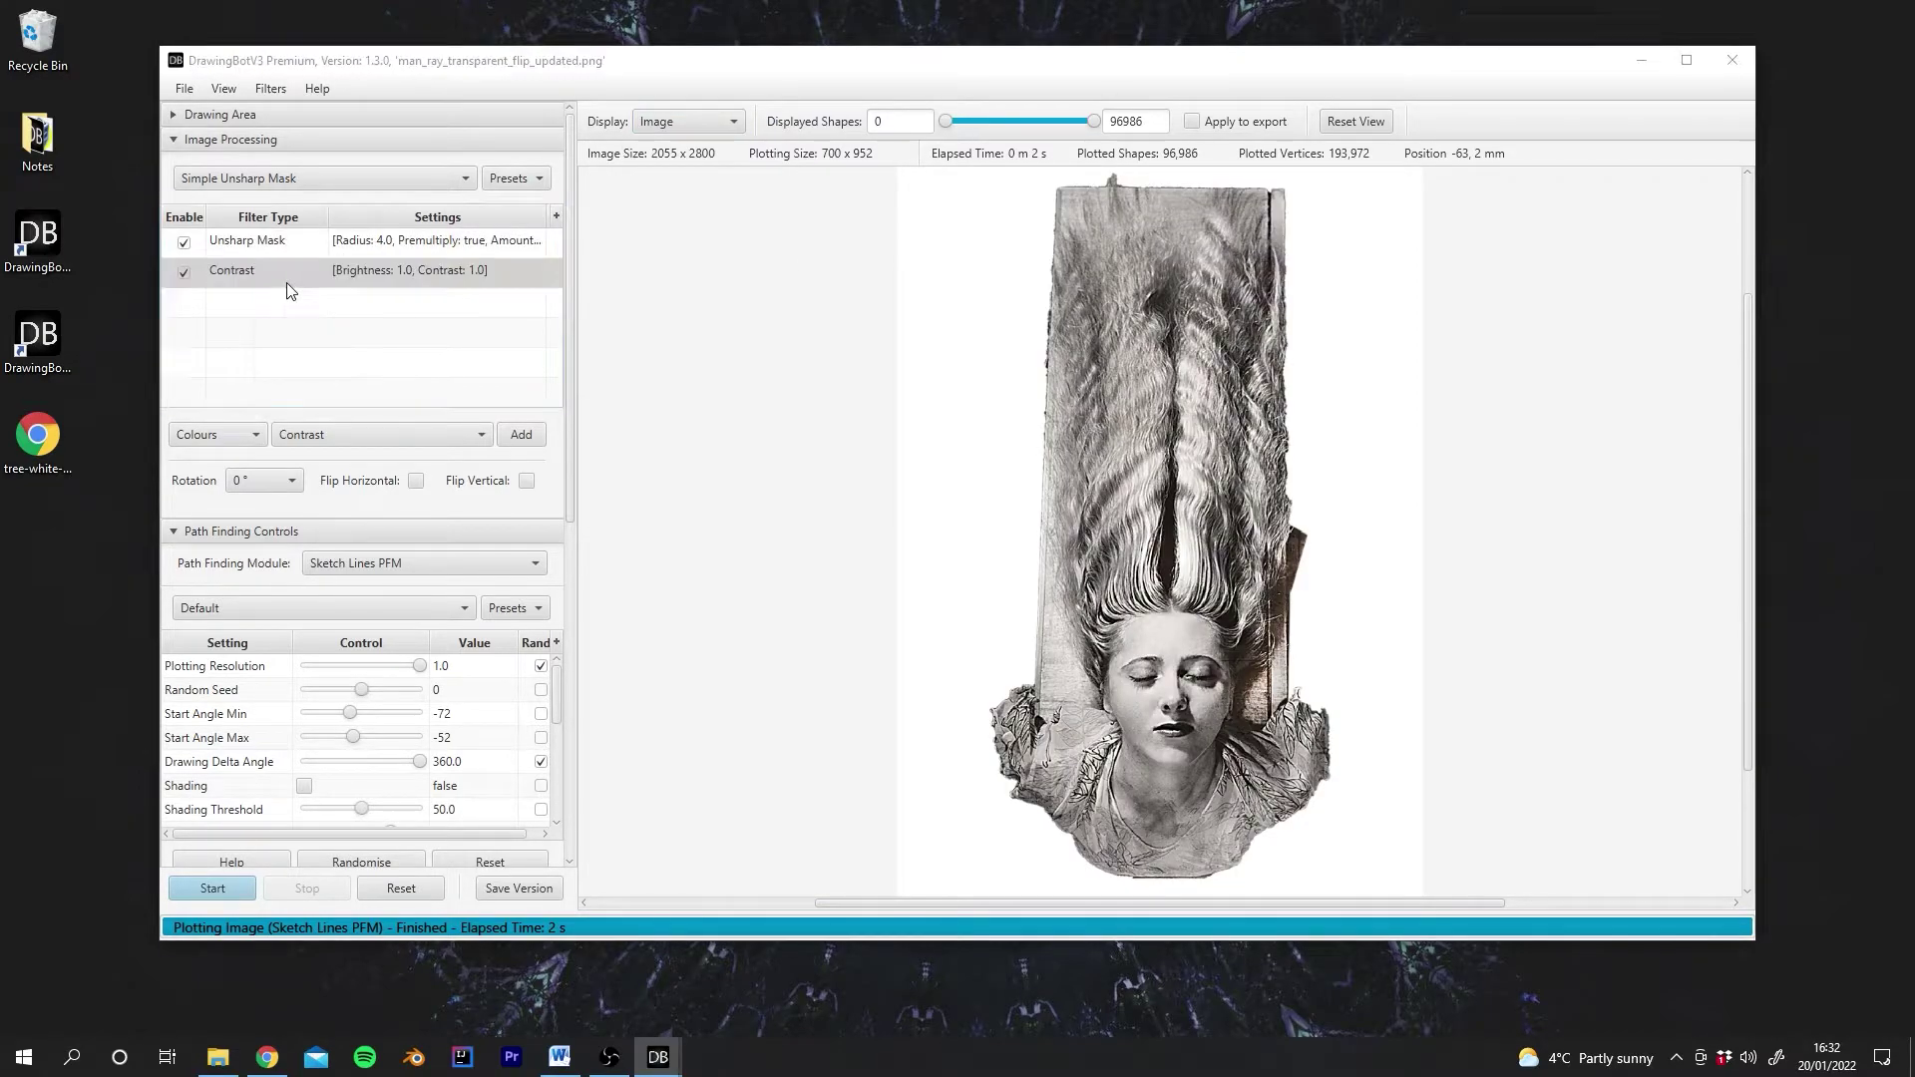
pyautogui.moveTo(887, 300); pyautogui.dragTo(614, 302)
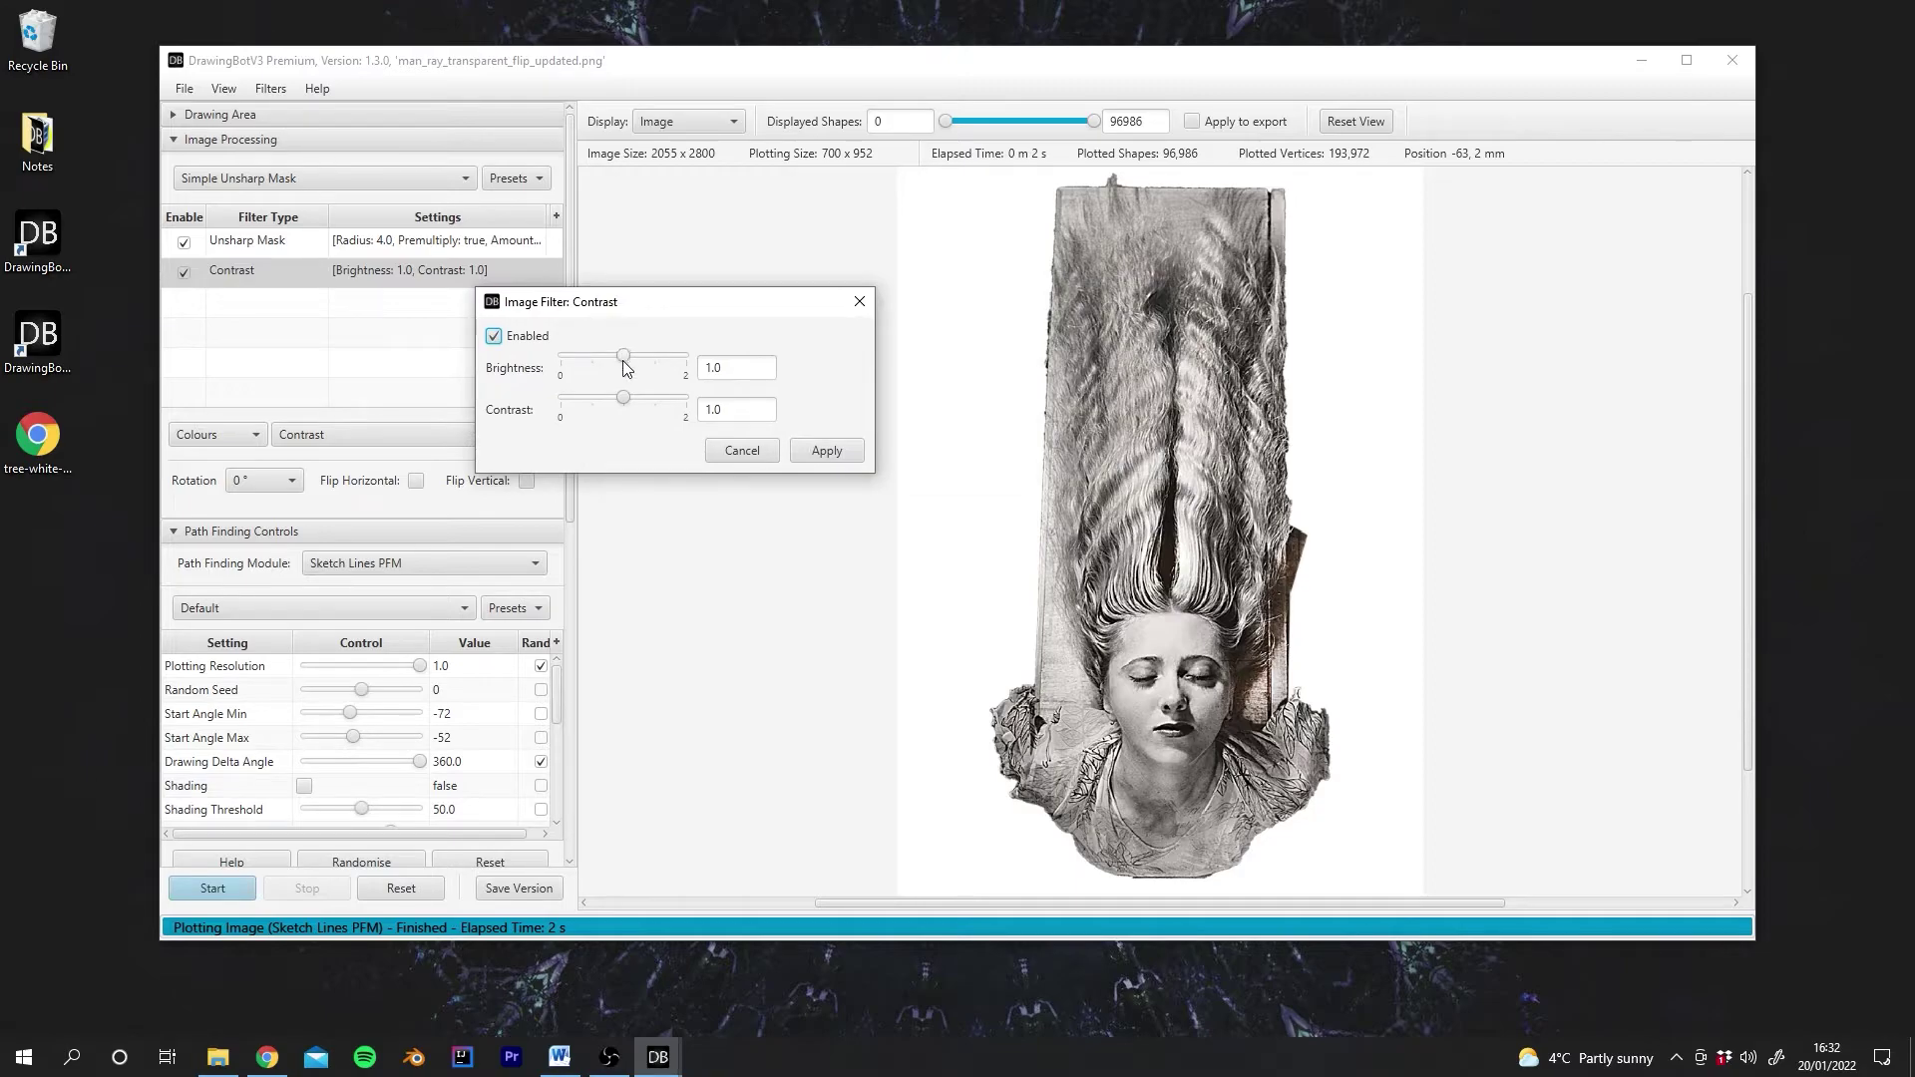
pyautogui.moveTo(625, 403); pyautogui.dragTo(661, 409)
pyautogui.click(827, 451)
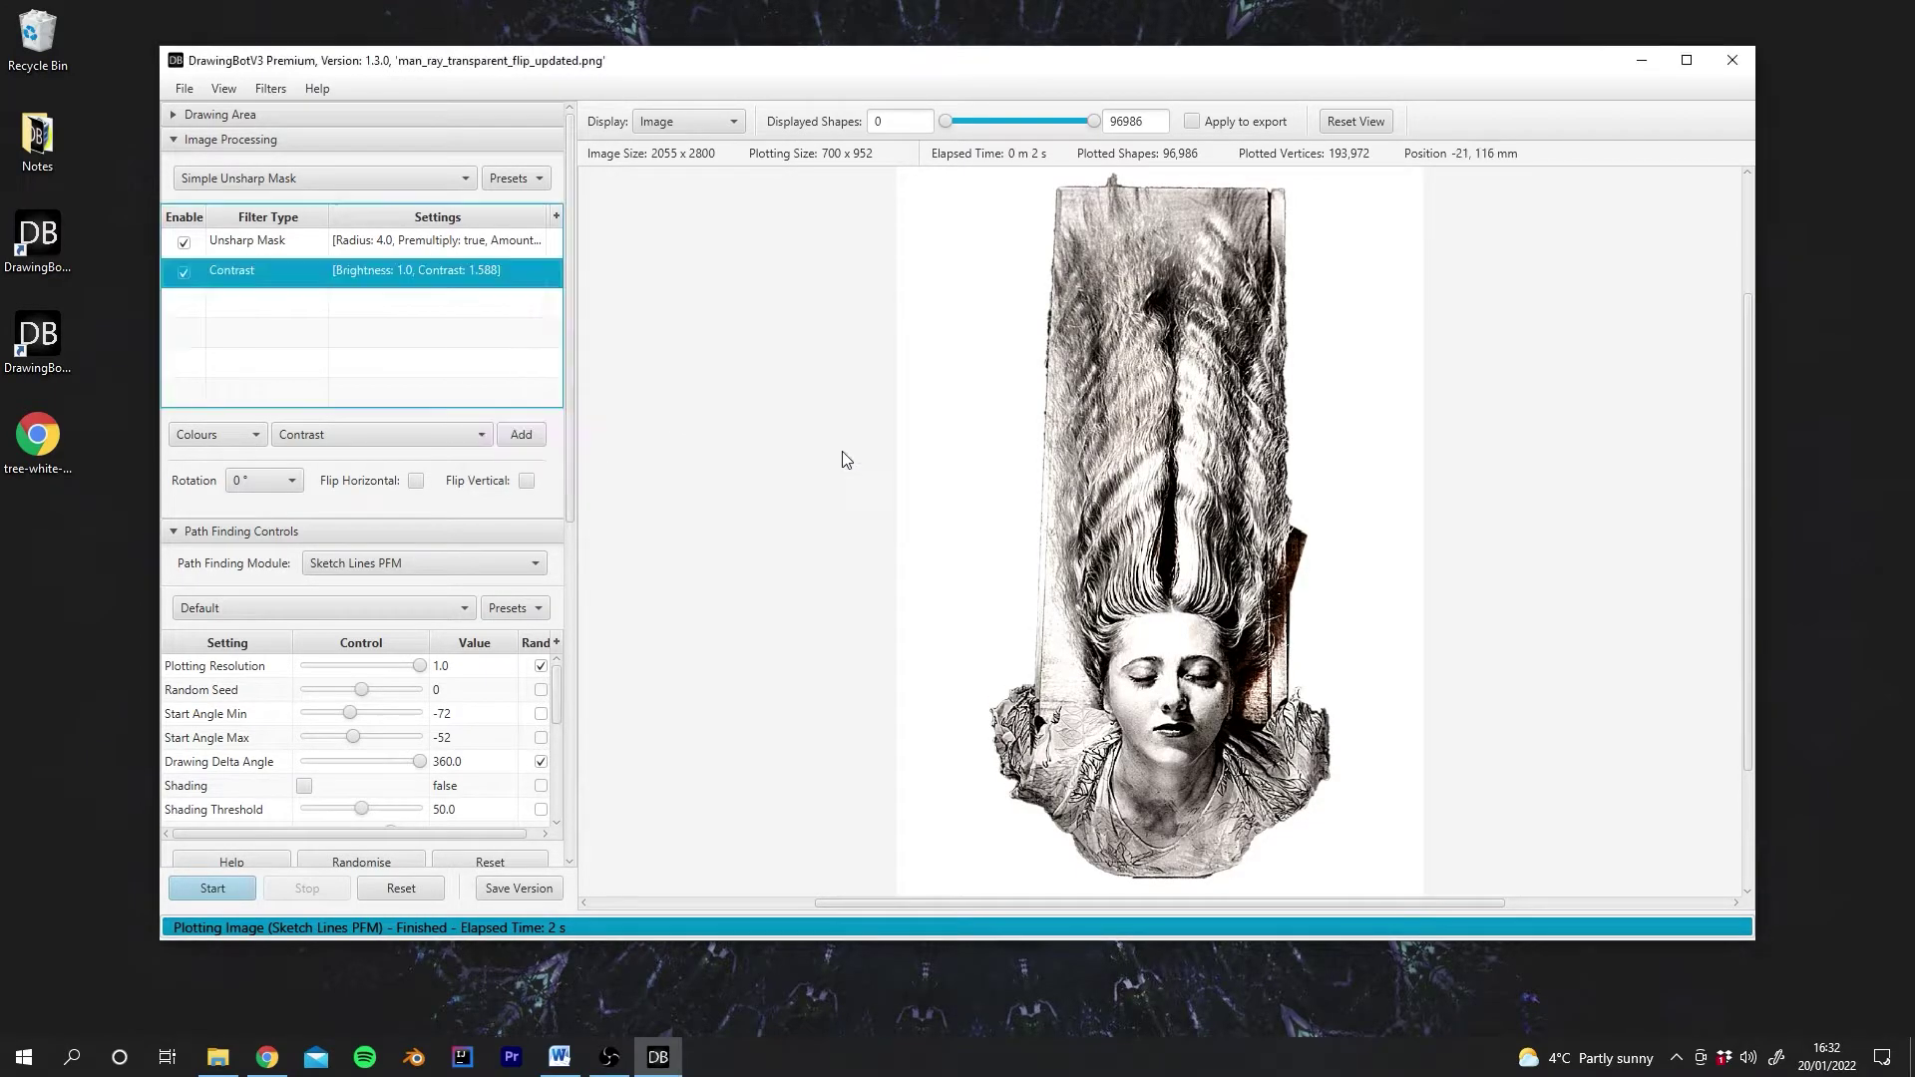
# Re-plot the sketch from the higher-contrast photo, finishing at 95,832 shapes.
pyautogui.click(235, 884)
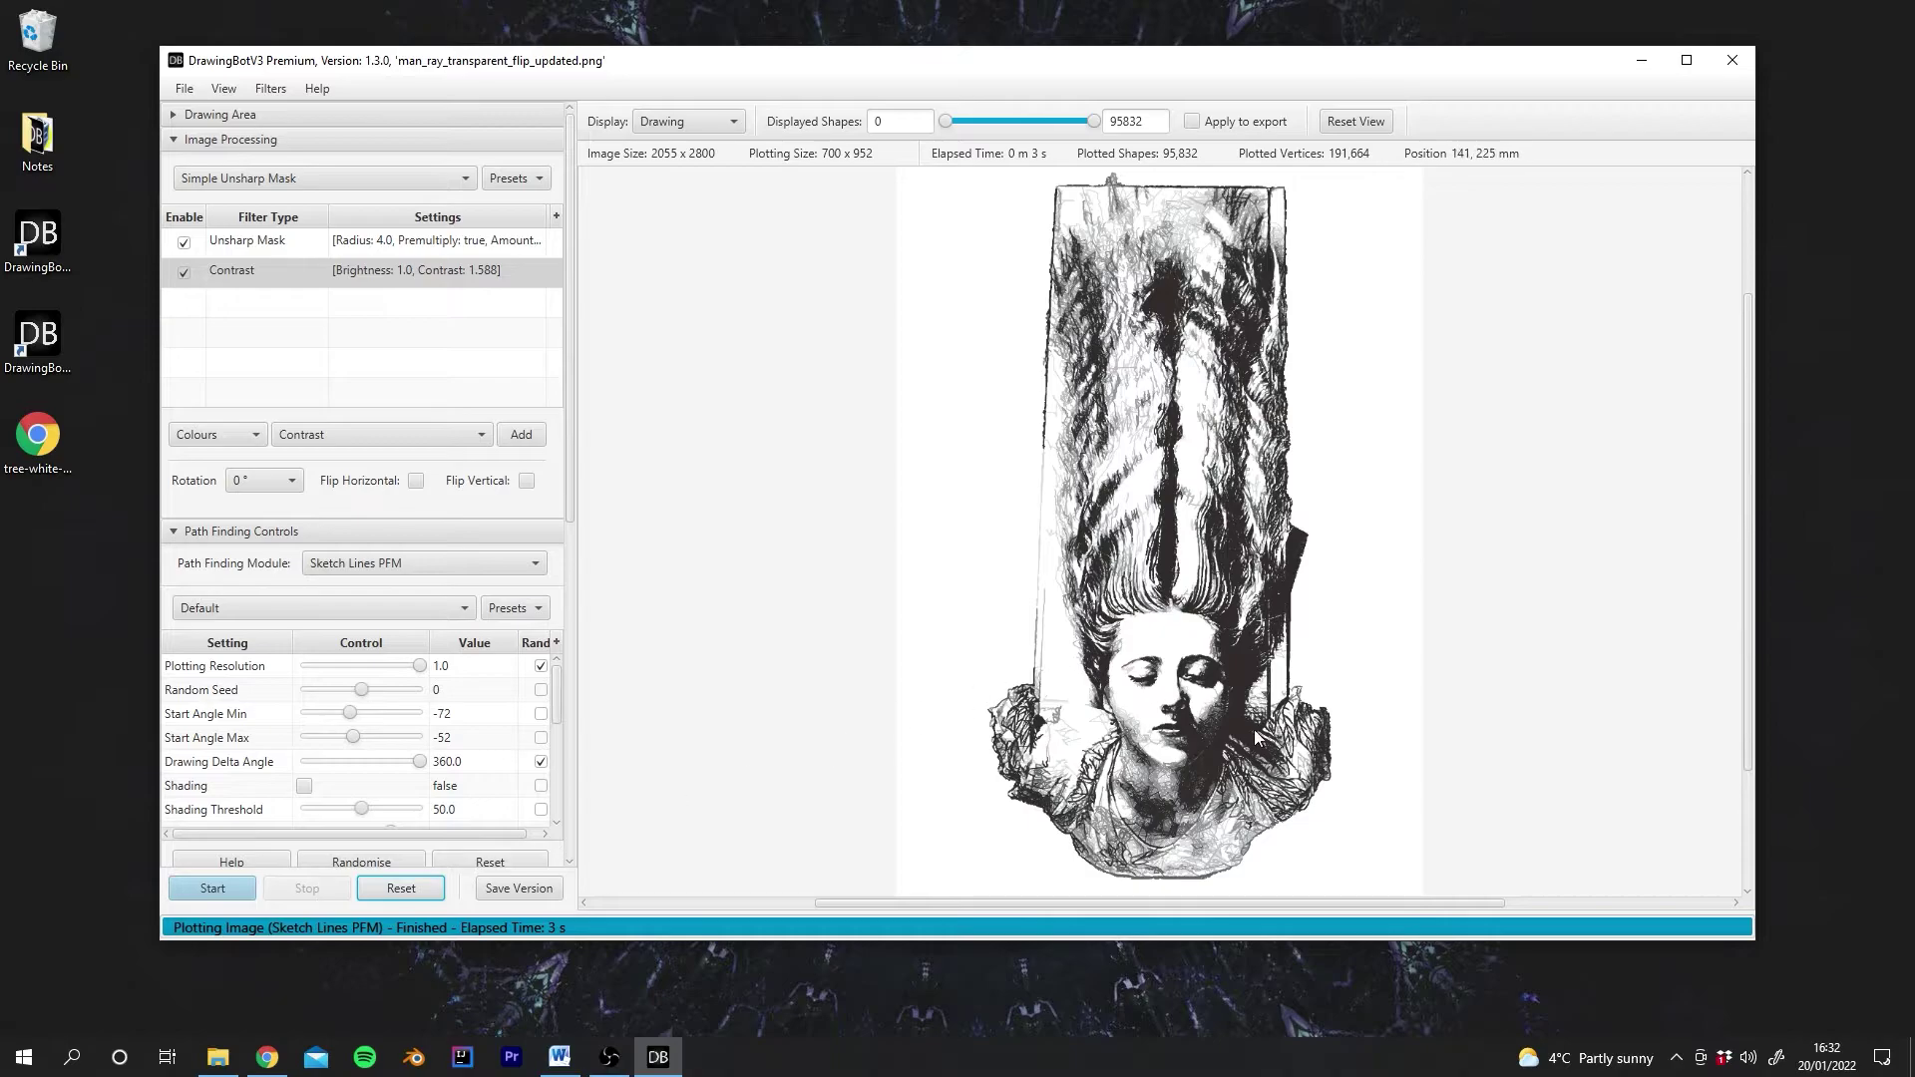
pyautogui.scroll(3, 1259, 752)
pyautogui.scroll(1, 1171, 726)
pyautogui.scroll(-2, 1169, 720)
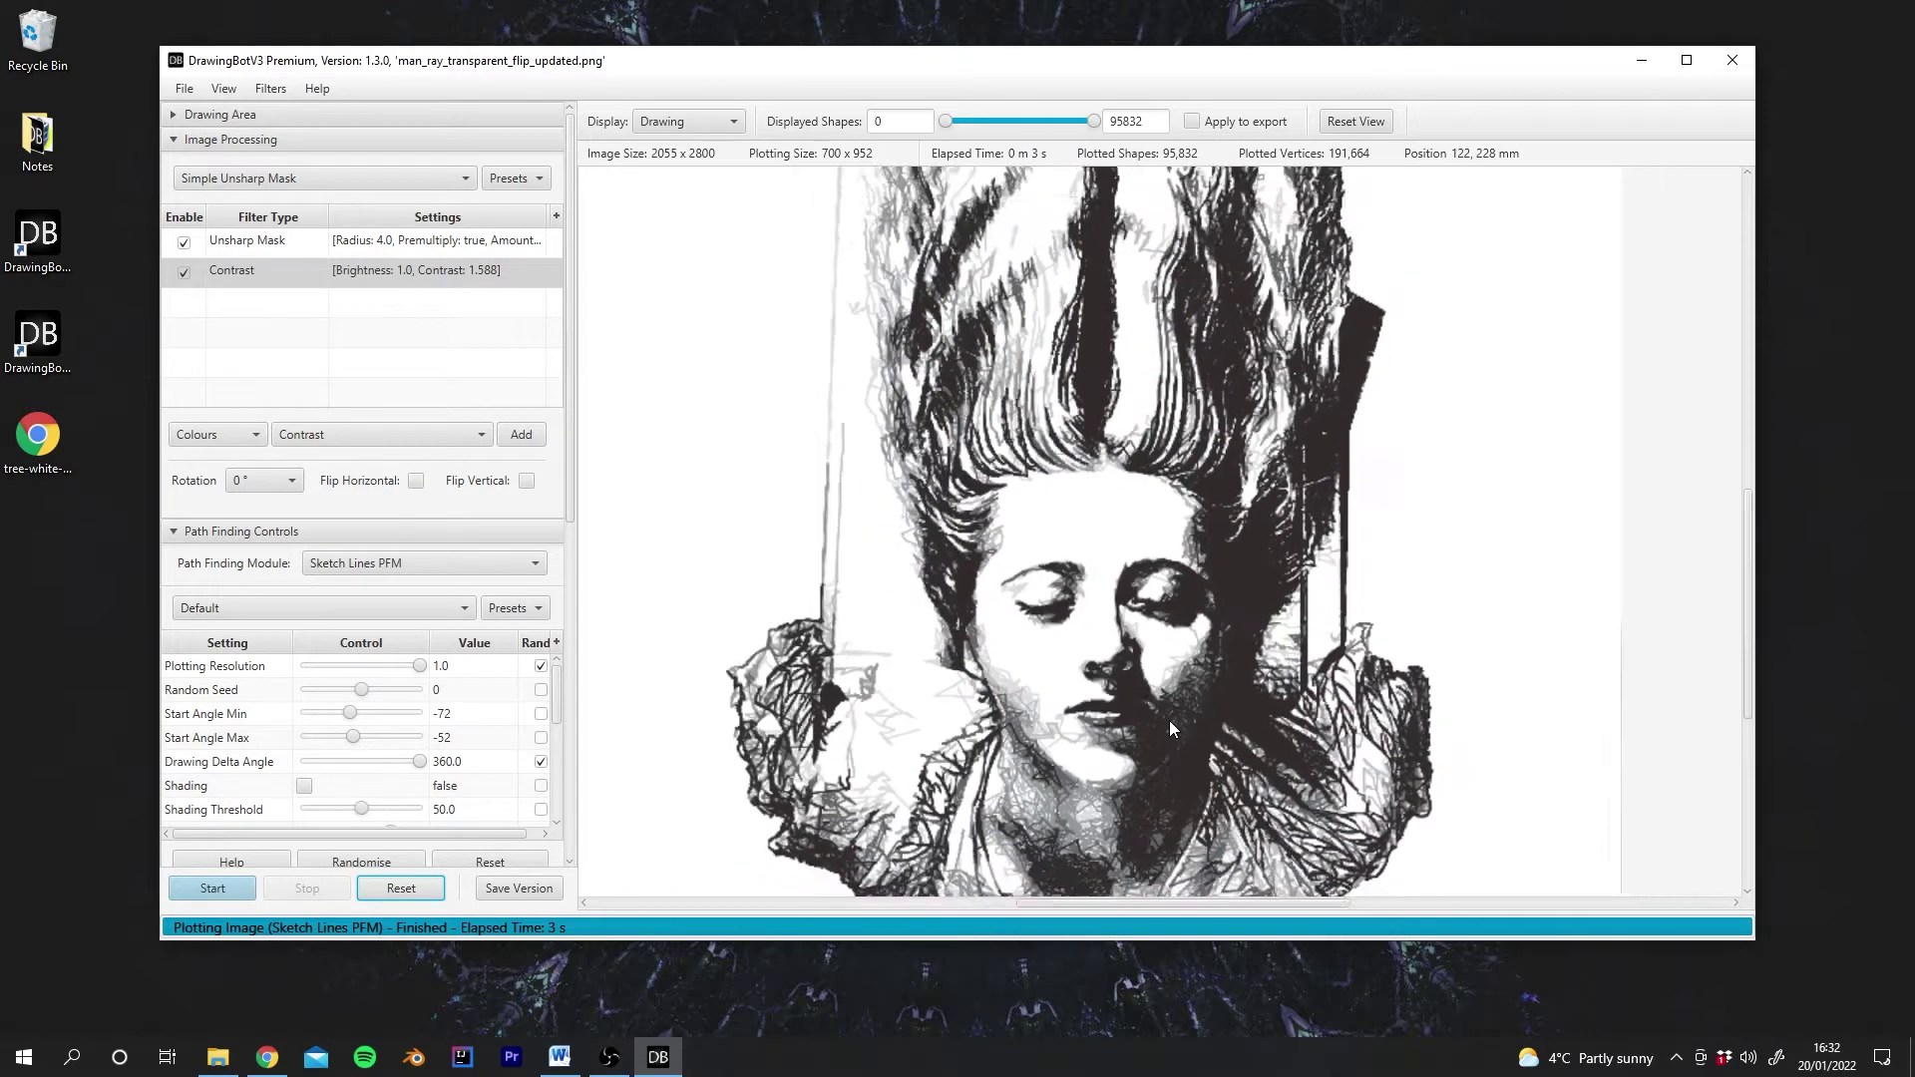
pyautogui.scroll(-2, 1169, 720)
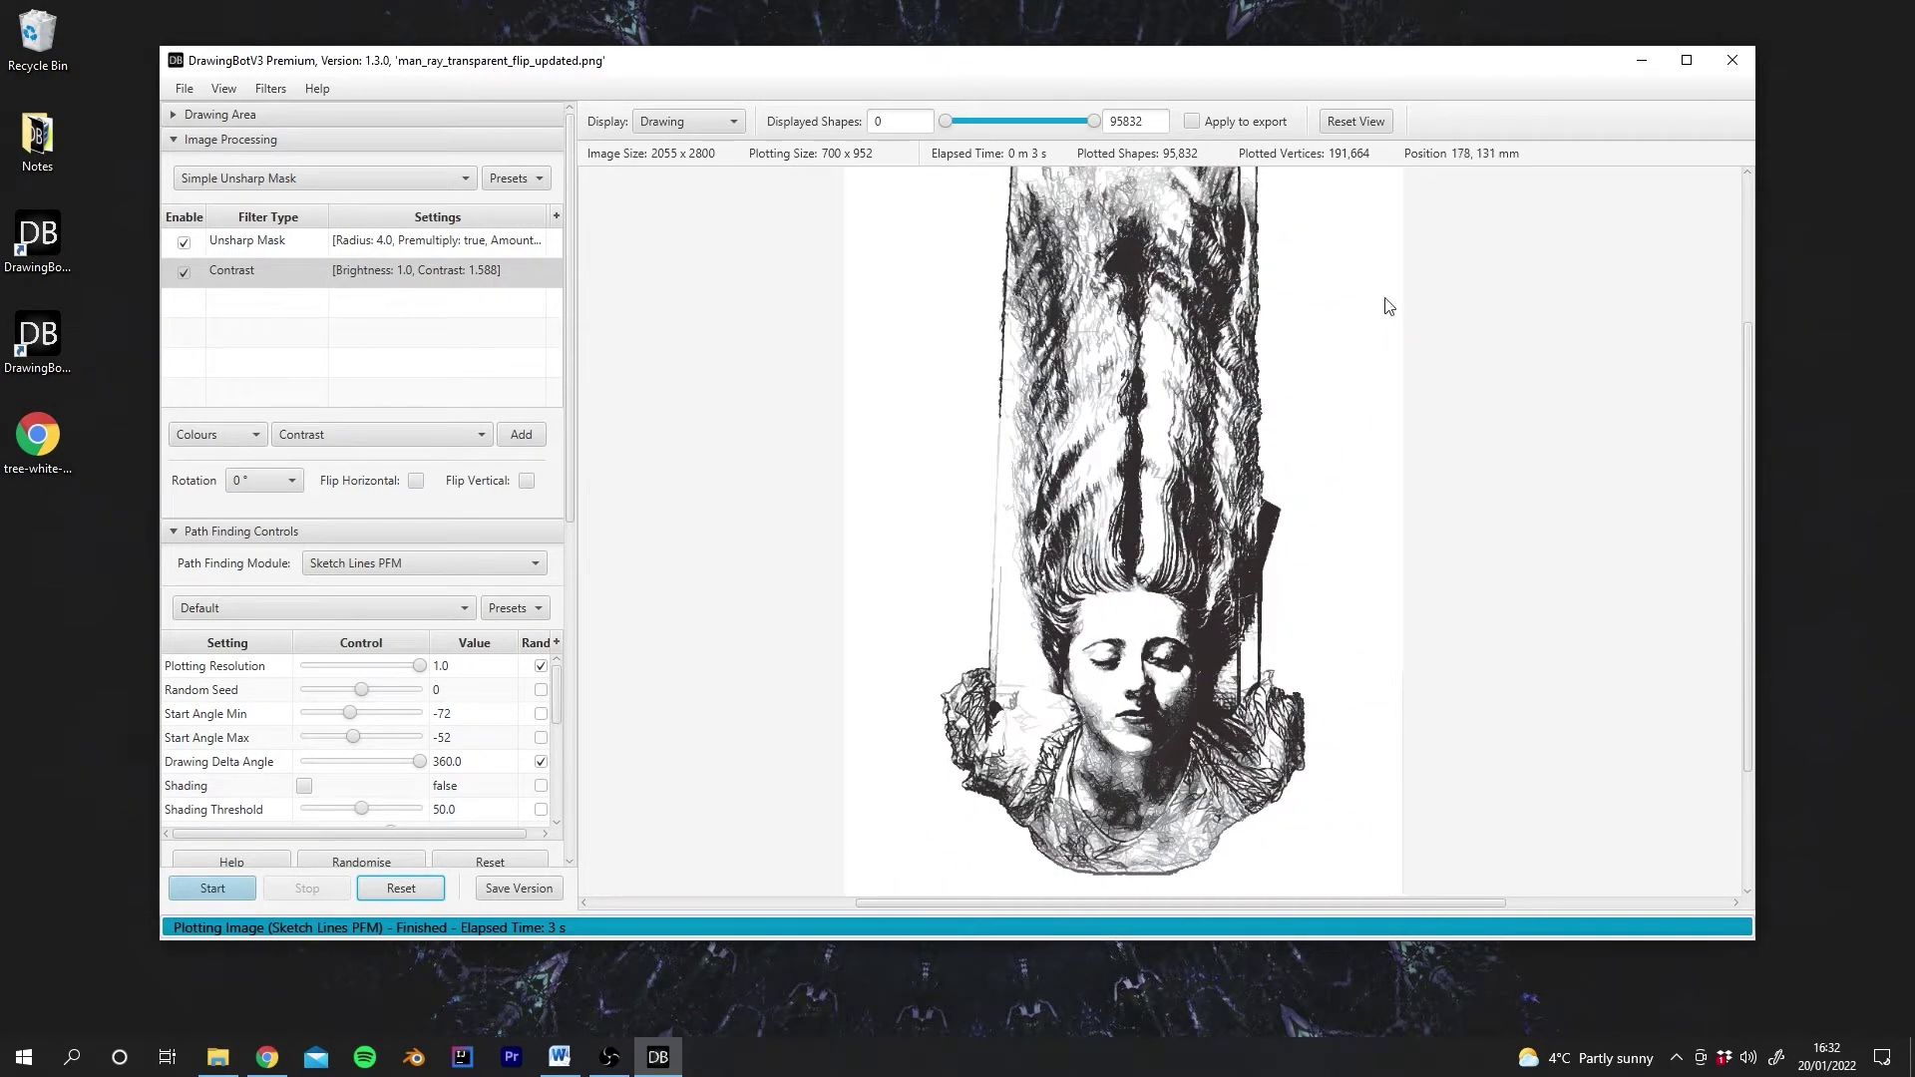
pyautogui.click(1356, 120)
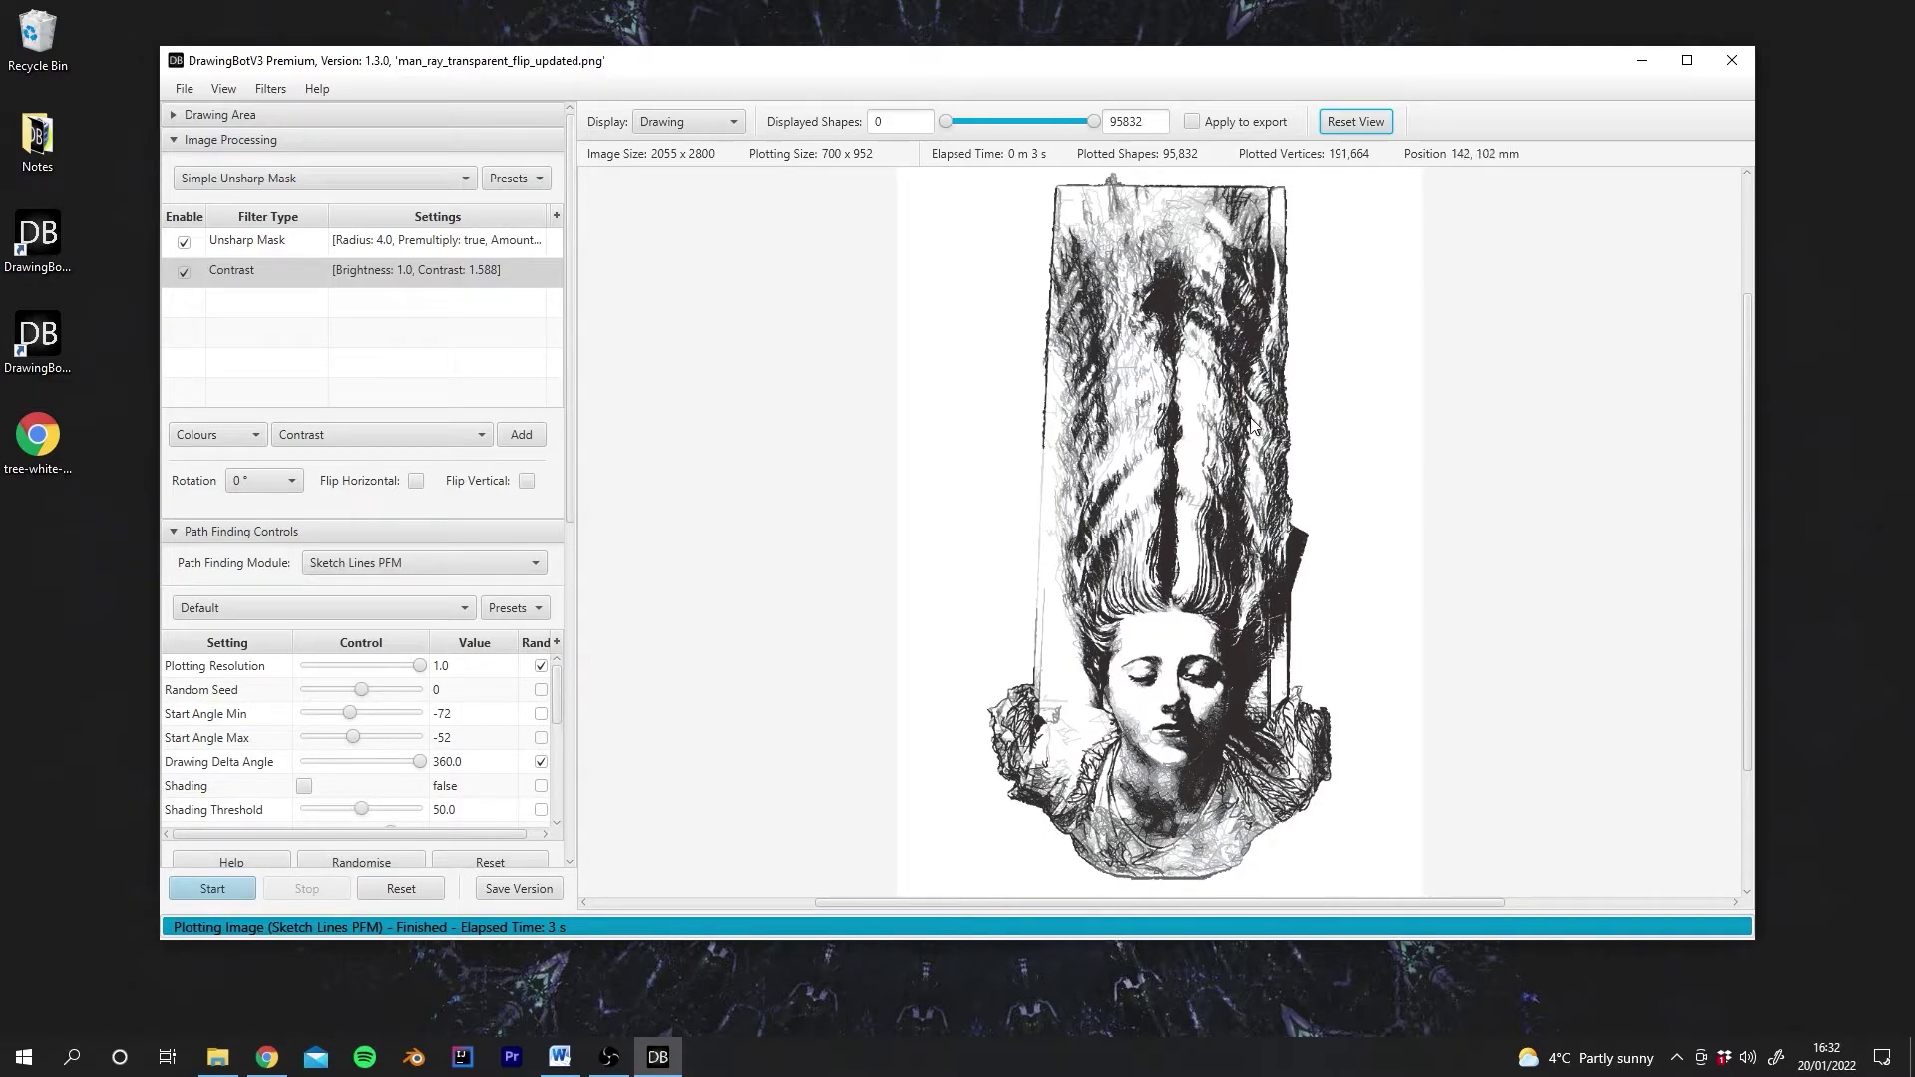
# Flip the display between the processed photo and the sketch, ending on the photo.
pyautogui.click(687, 122)
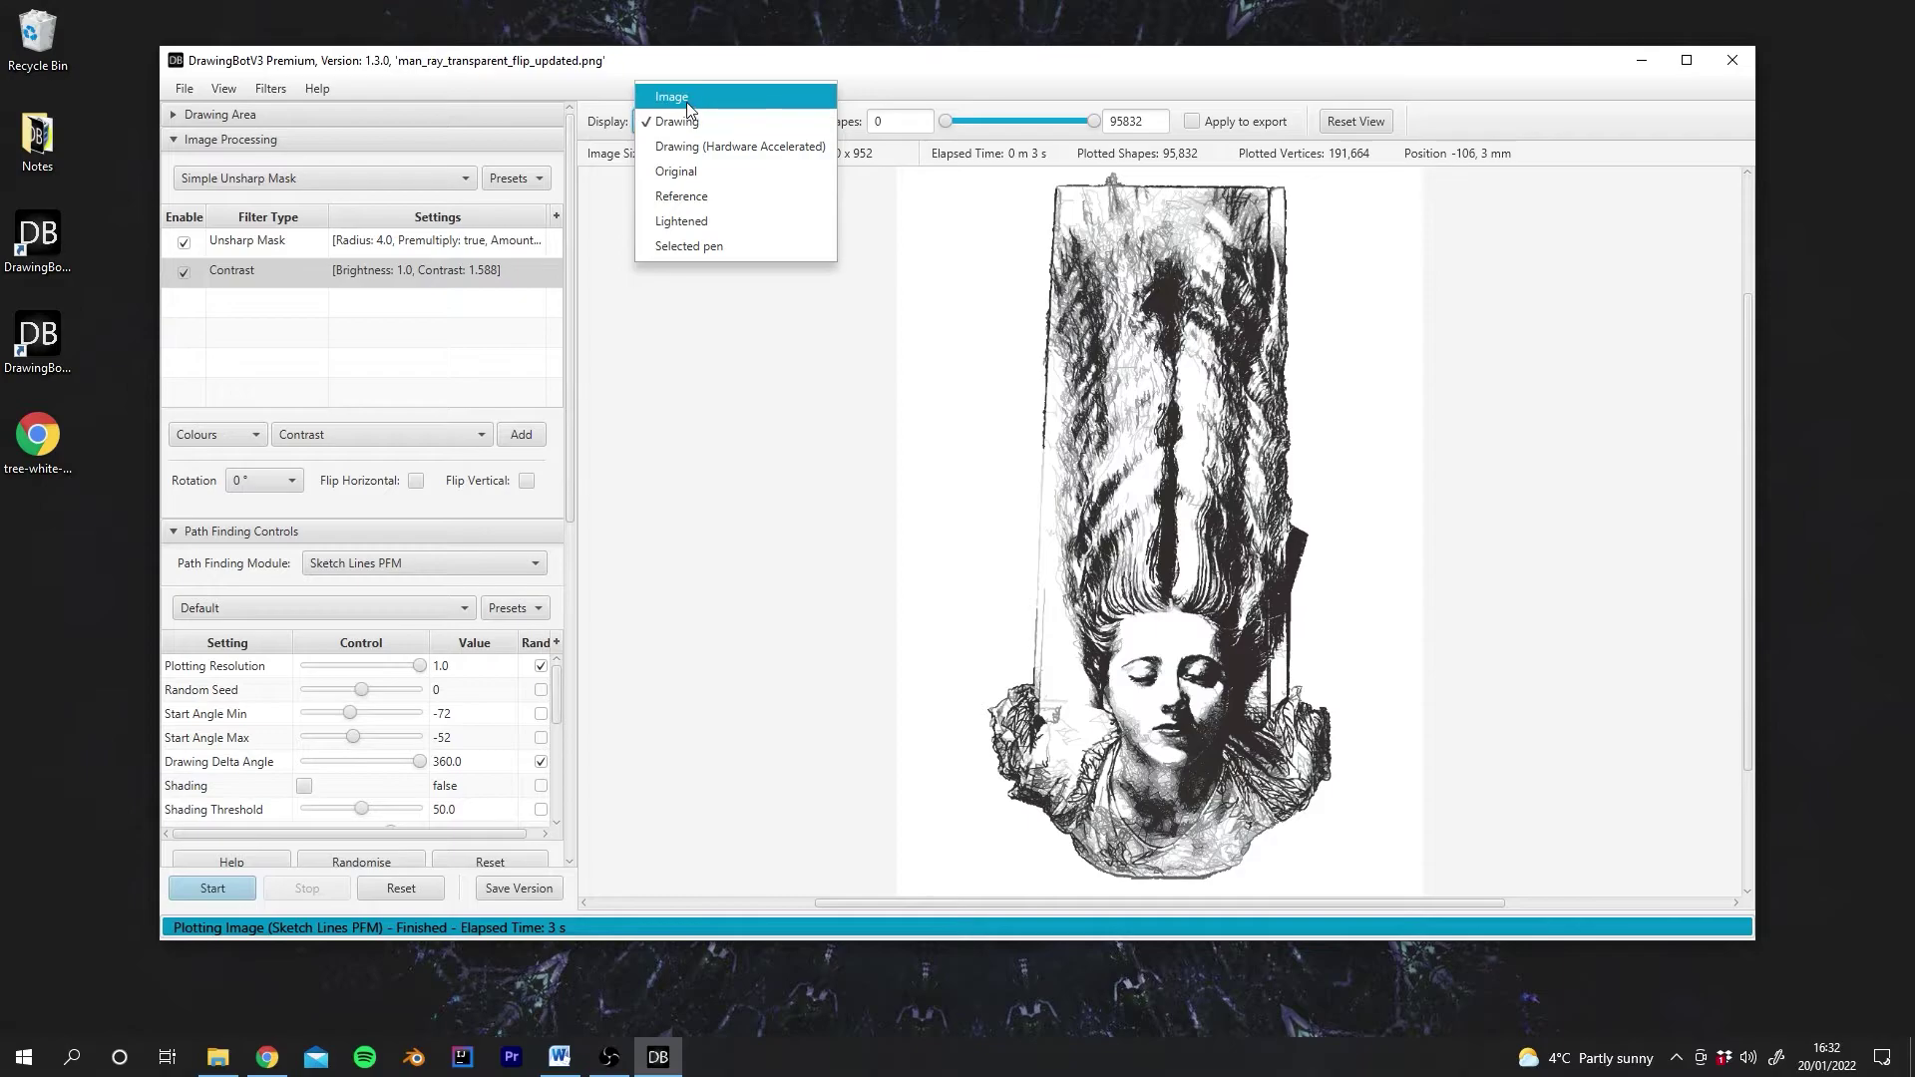
pyautogui.click(687, 98)
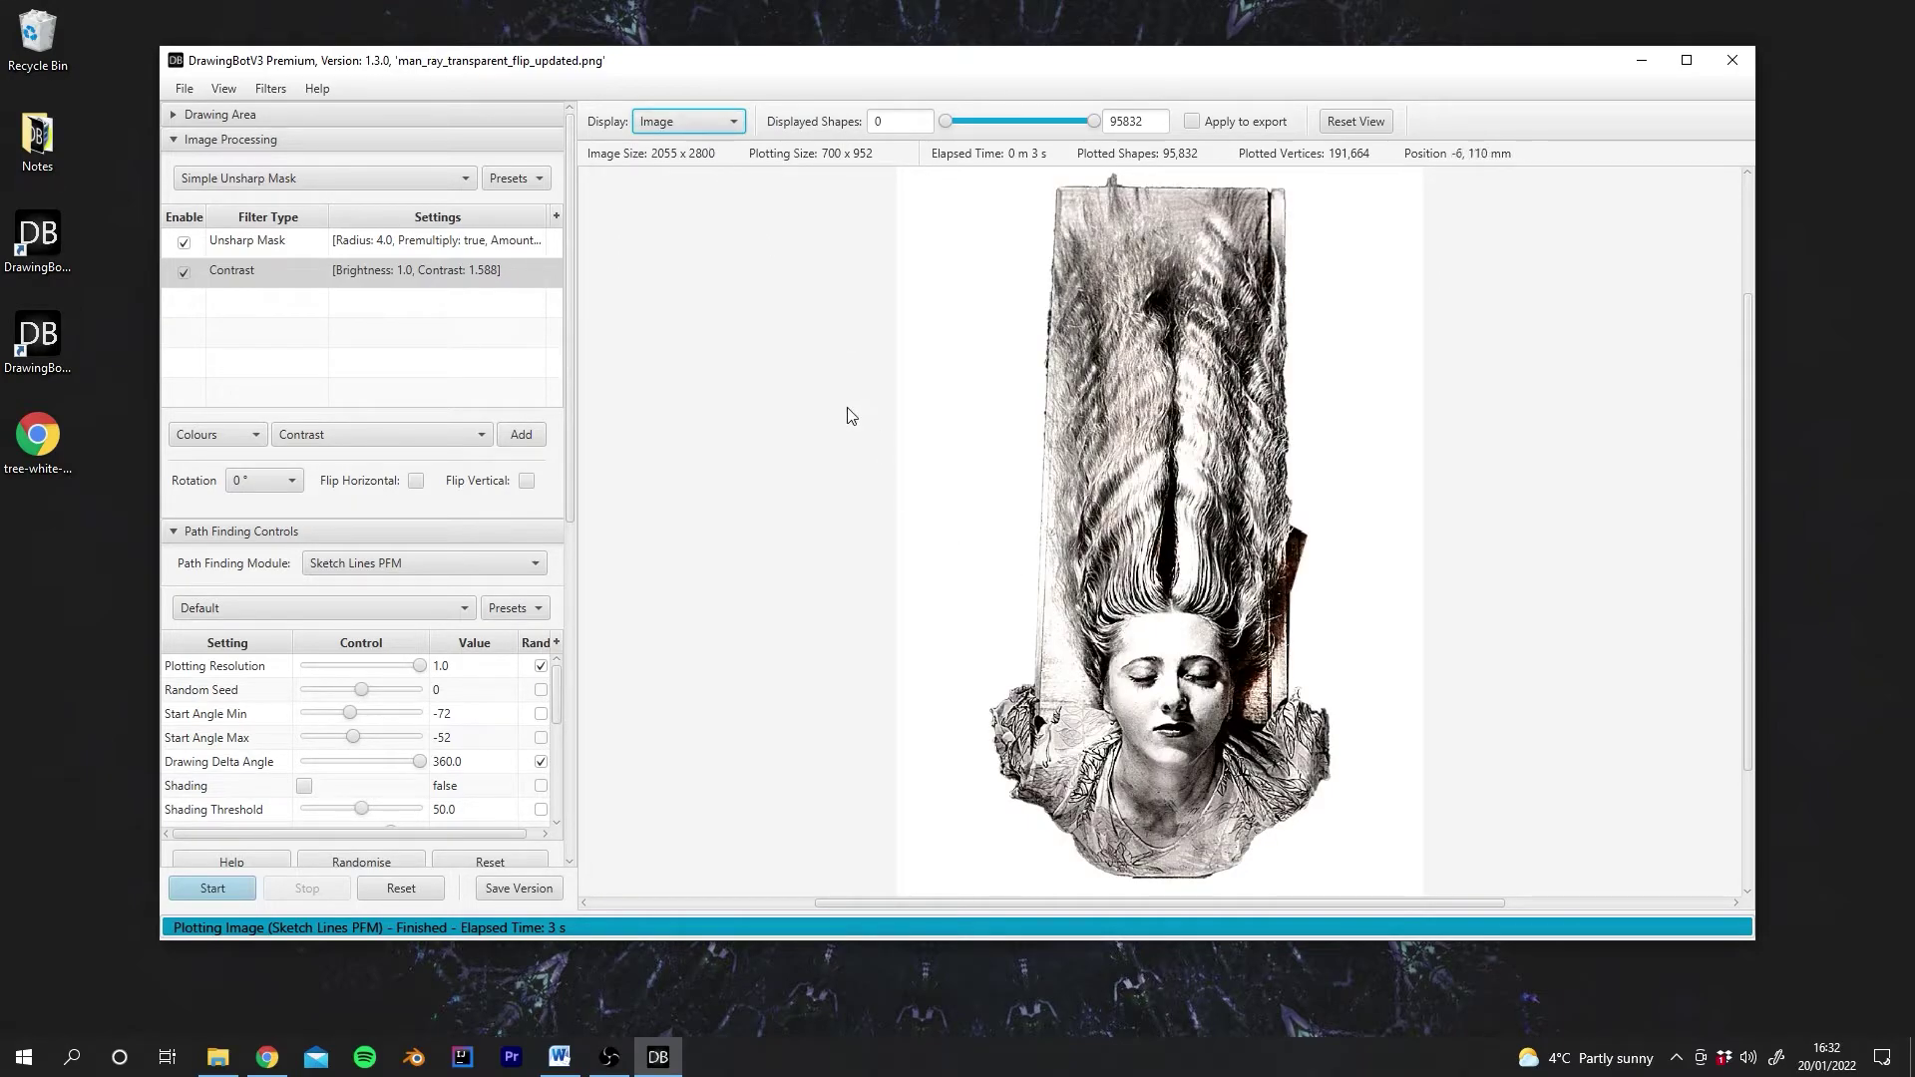
pyautogui.click(678, 121)
pyautogui.click(688, 147)
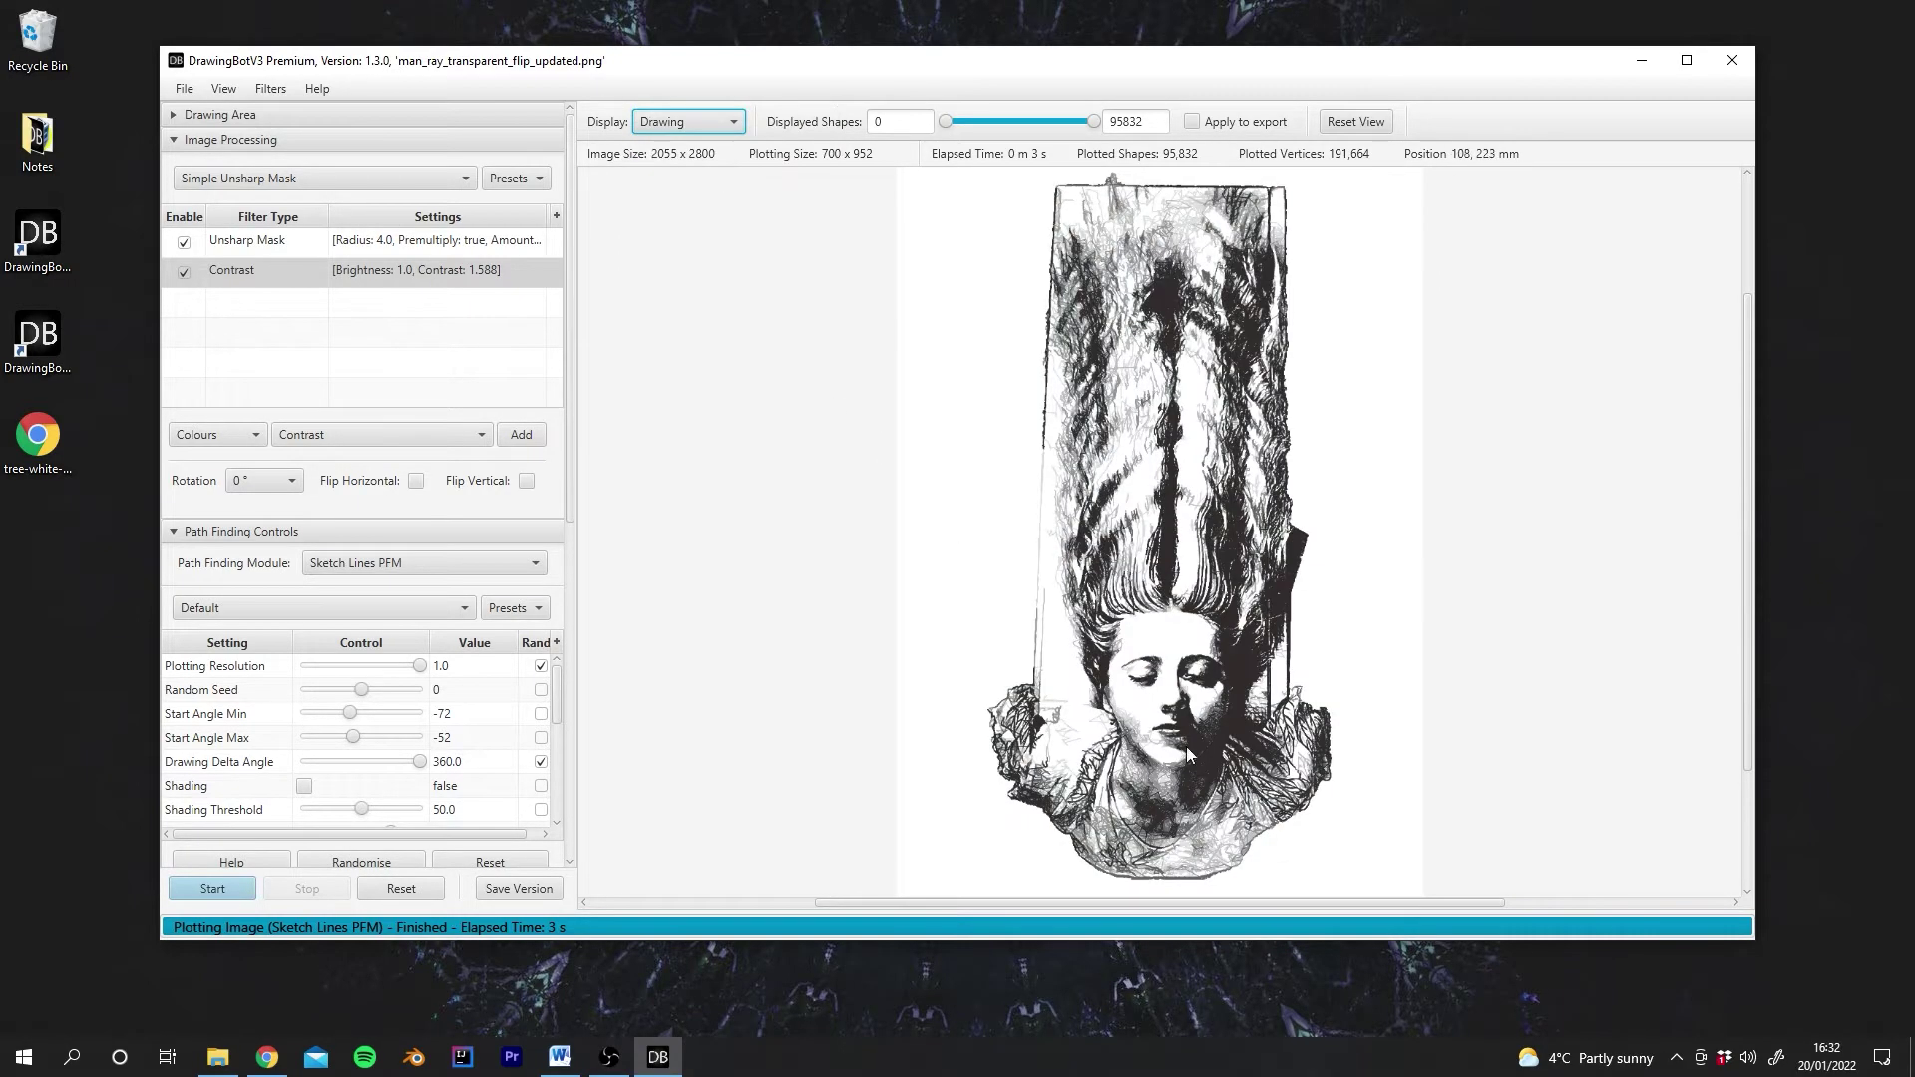
pyautogui.click(698, 121)
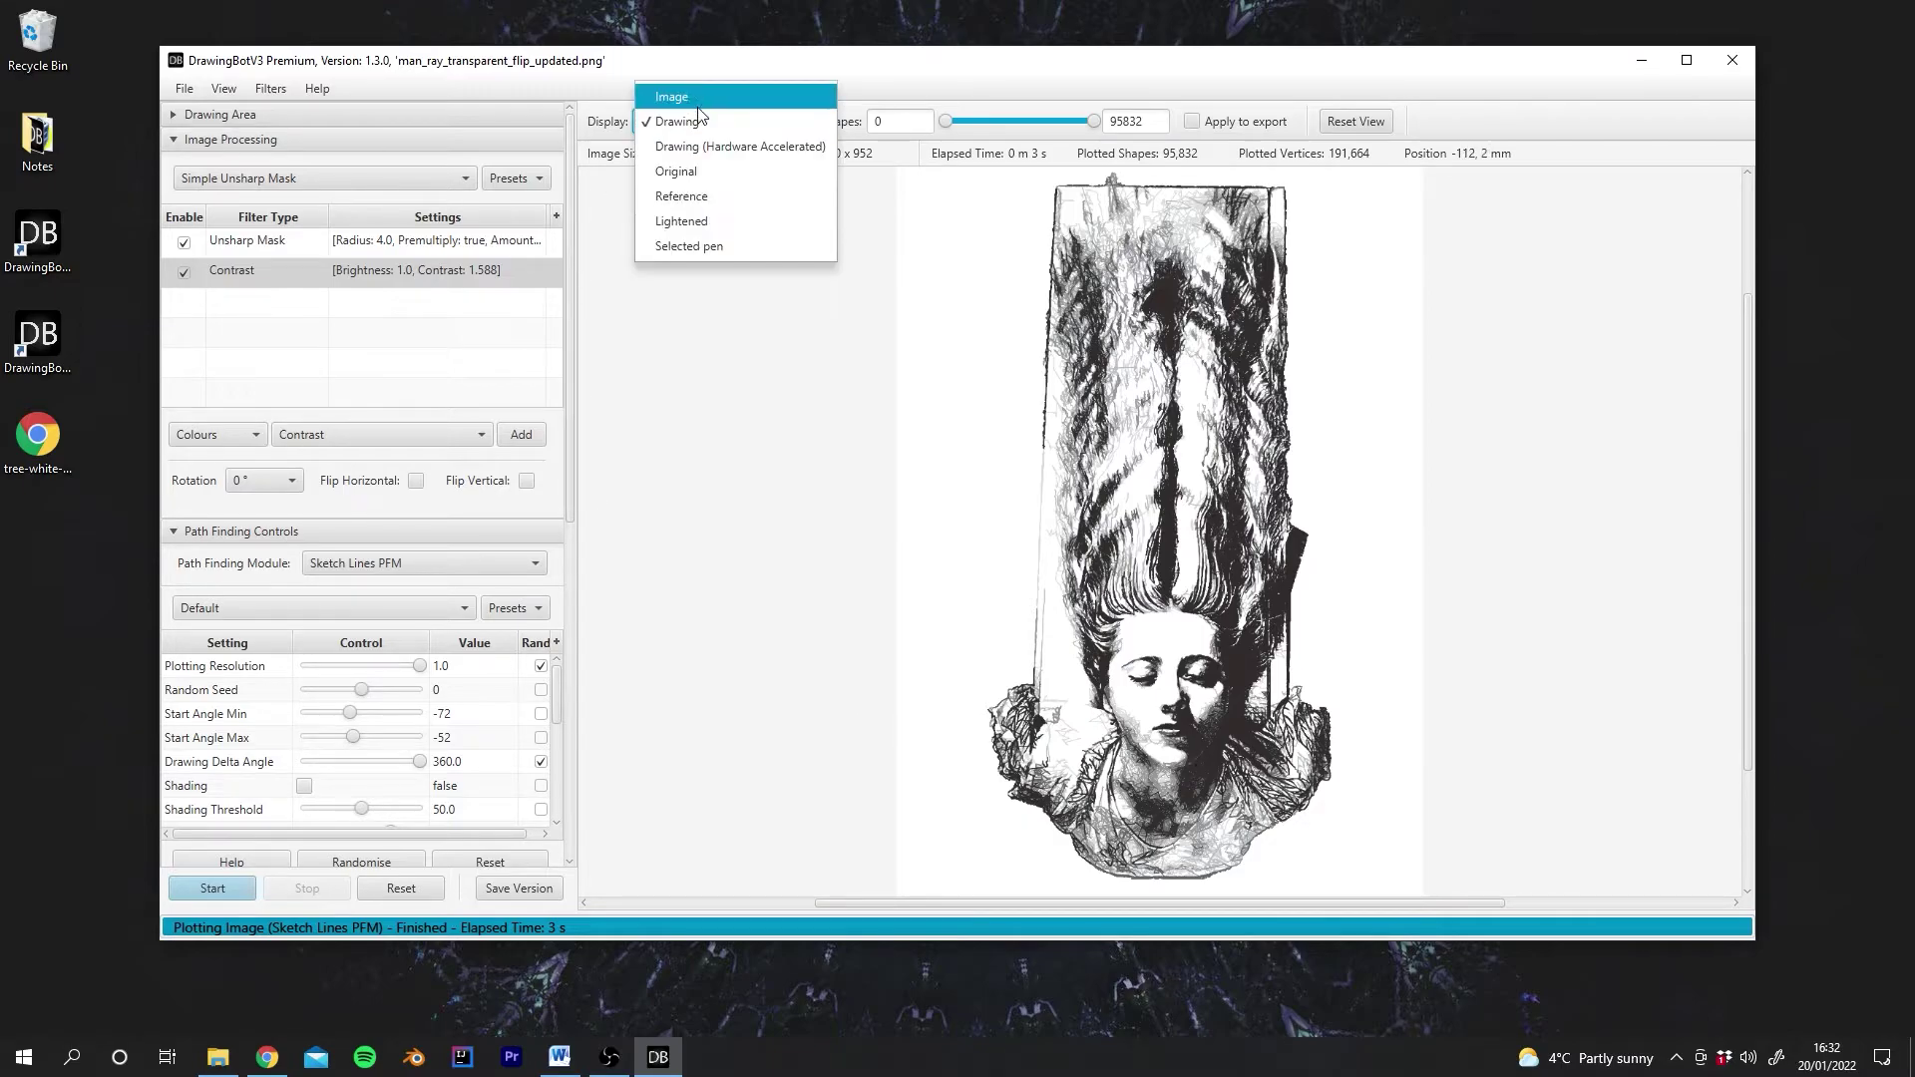
pyautogui.click(698, 92)
# Lower the Contrast filter's brightness to 0.794 and re-plot the sketch (125,418 shapes).
pyautogui.rightClick(254, 284)
pyautogui.click(291, 295)
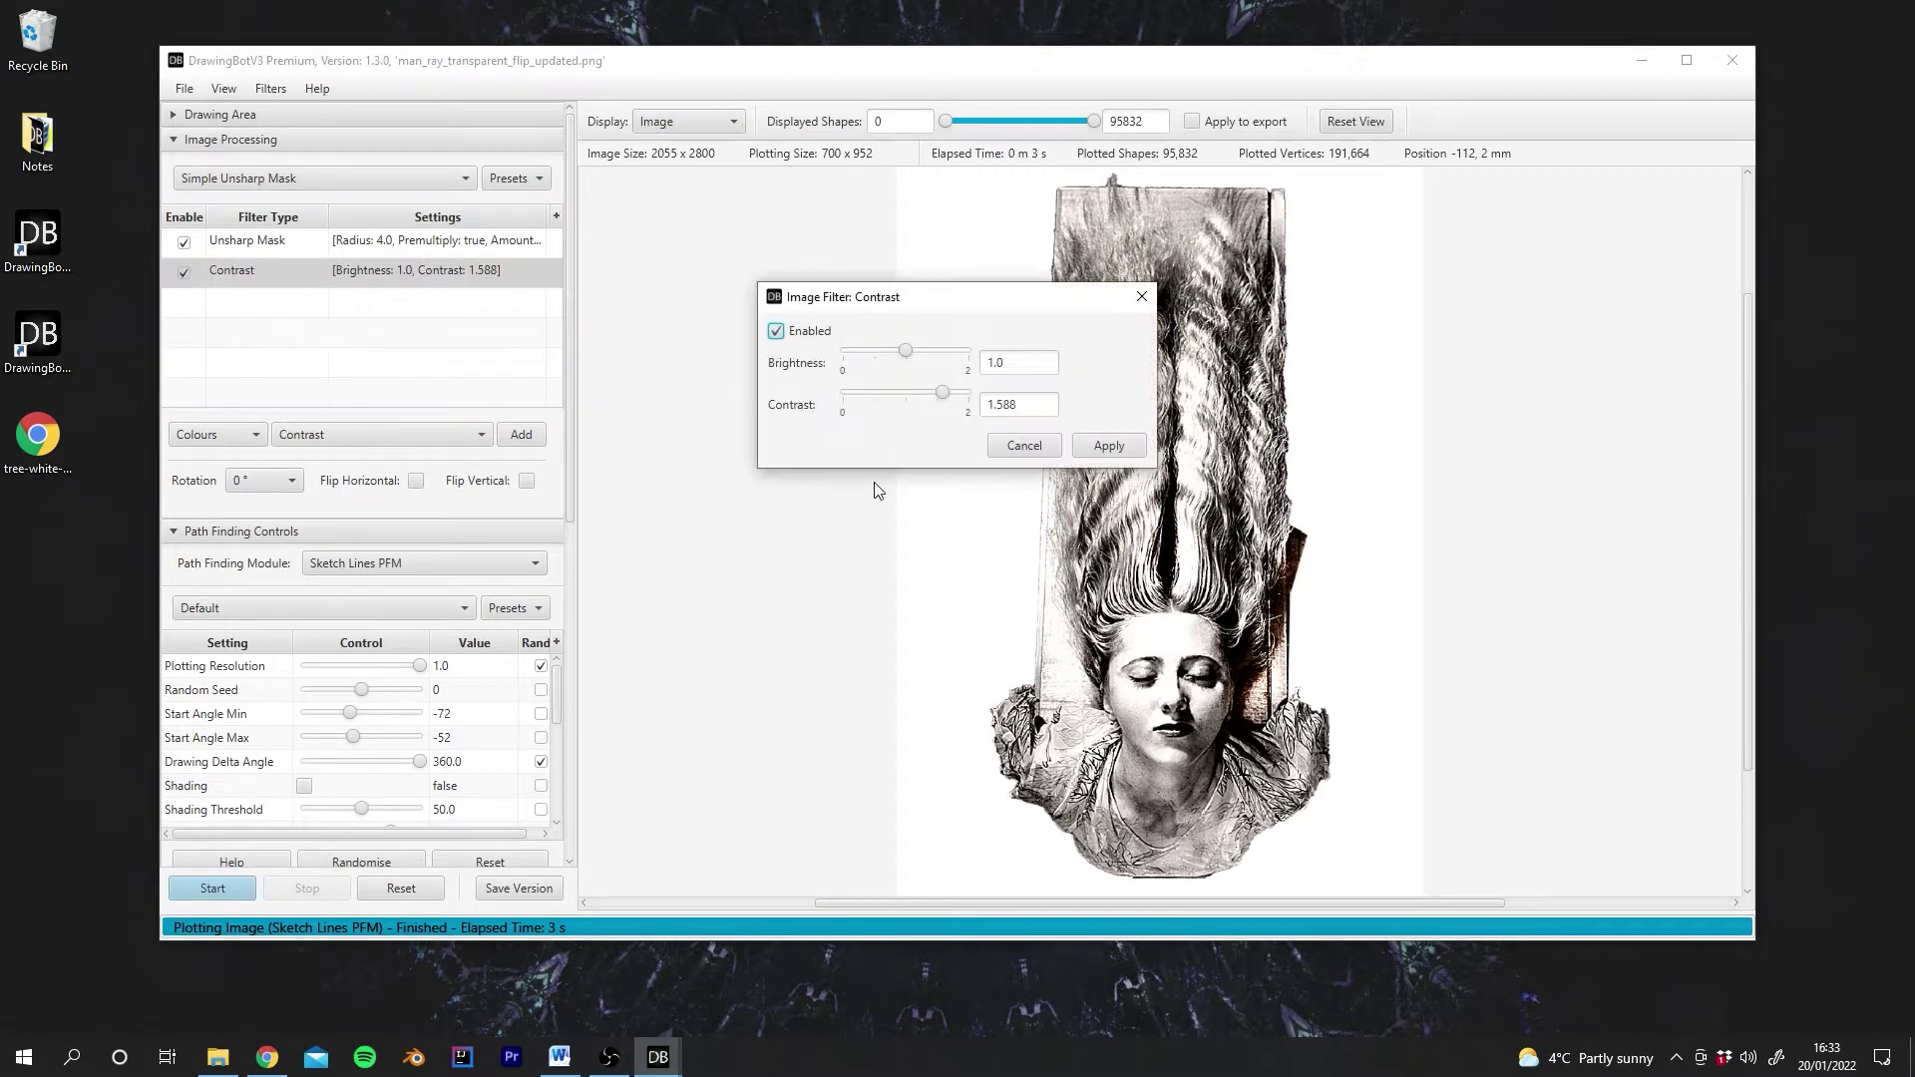
pyautogui.moveTo(902, 357); pyautogui.dragTo(891, 357)
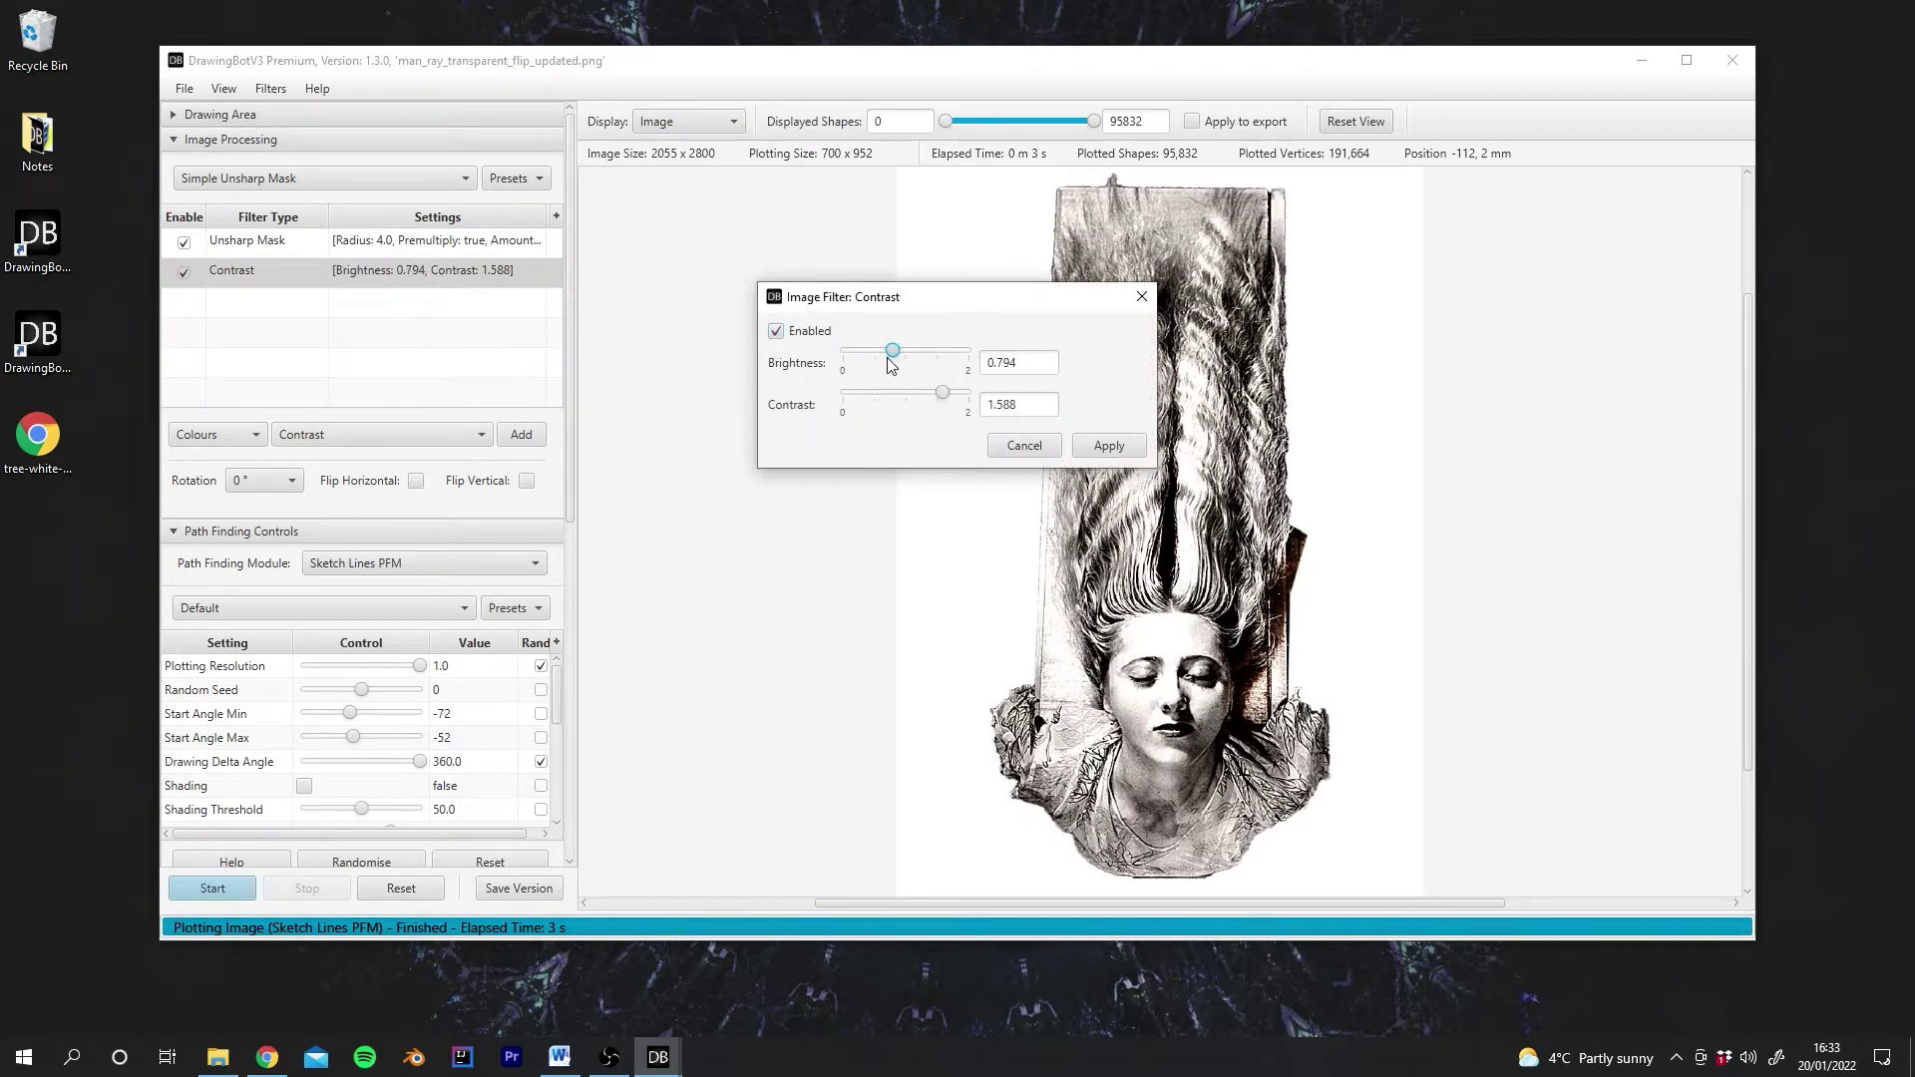
pyautogui.click(1106, 445)
pyautogui.click(237, 884)
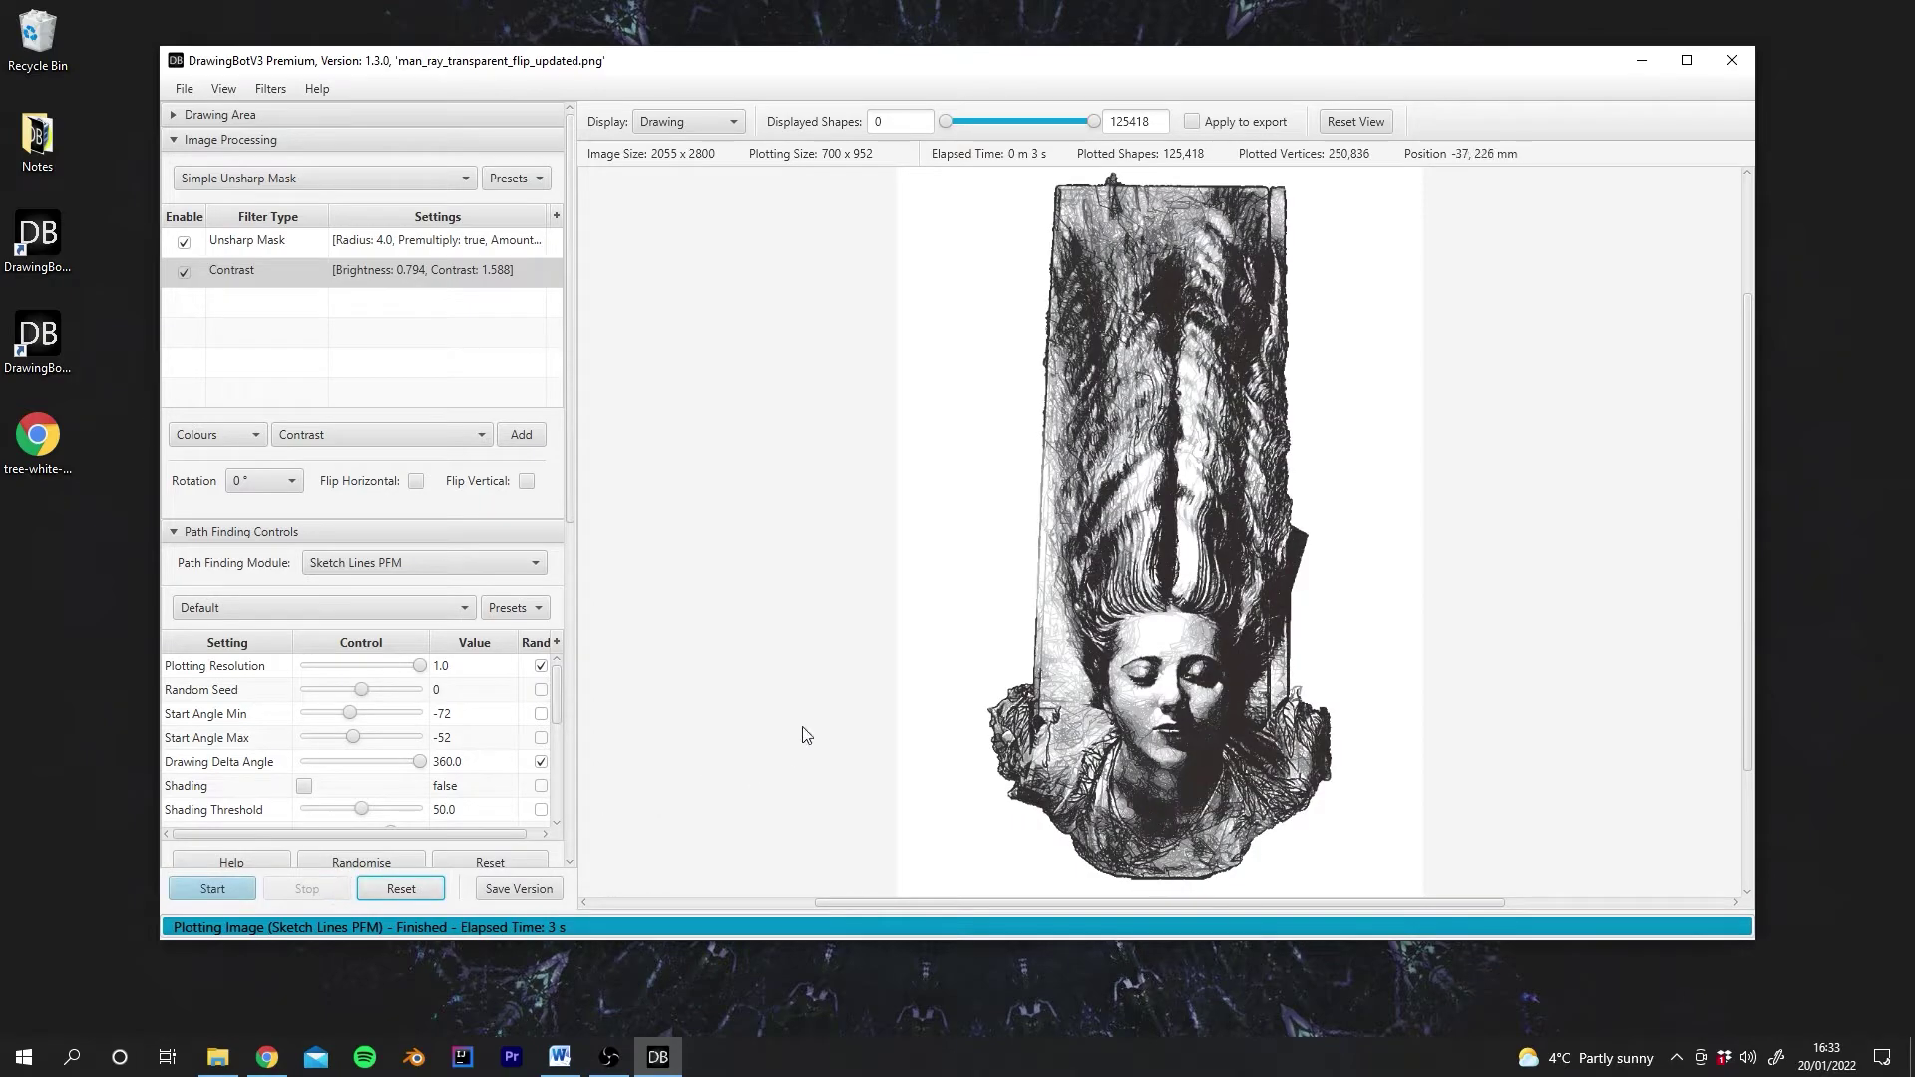
# Switch off the Contrast filter.
pyautogui.rightClick(240, 288)
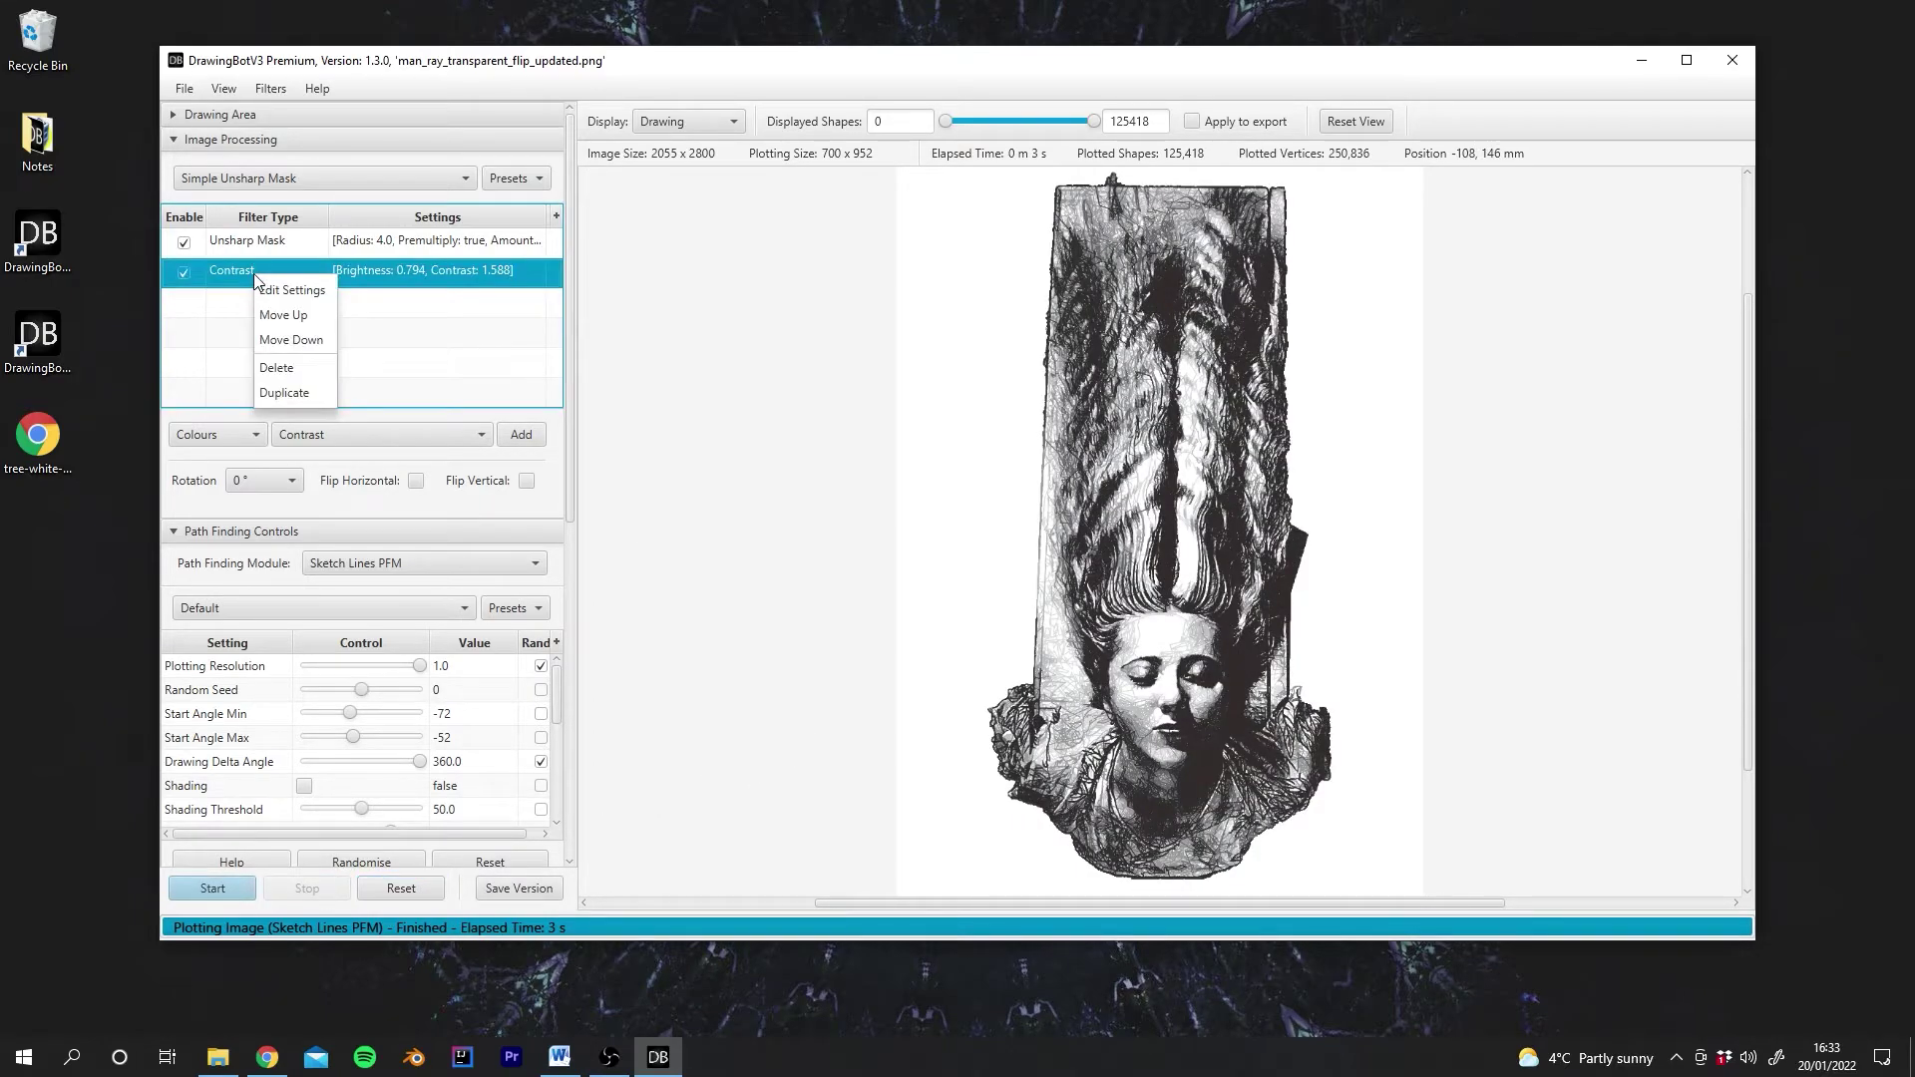
pyautogui.click(444, 336)
pyautogui.click(183, 273)
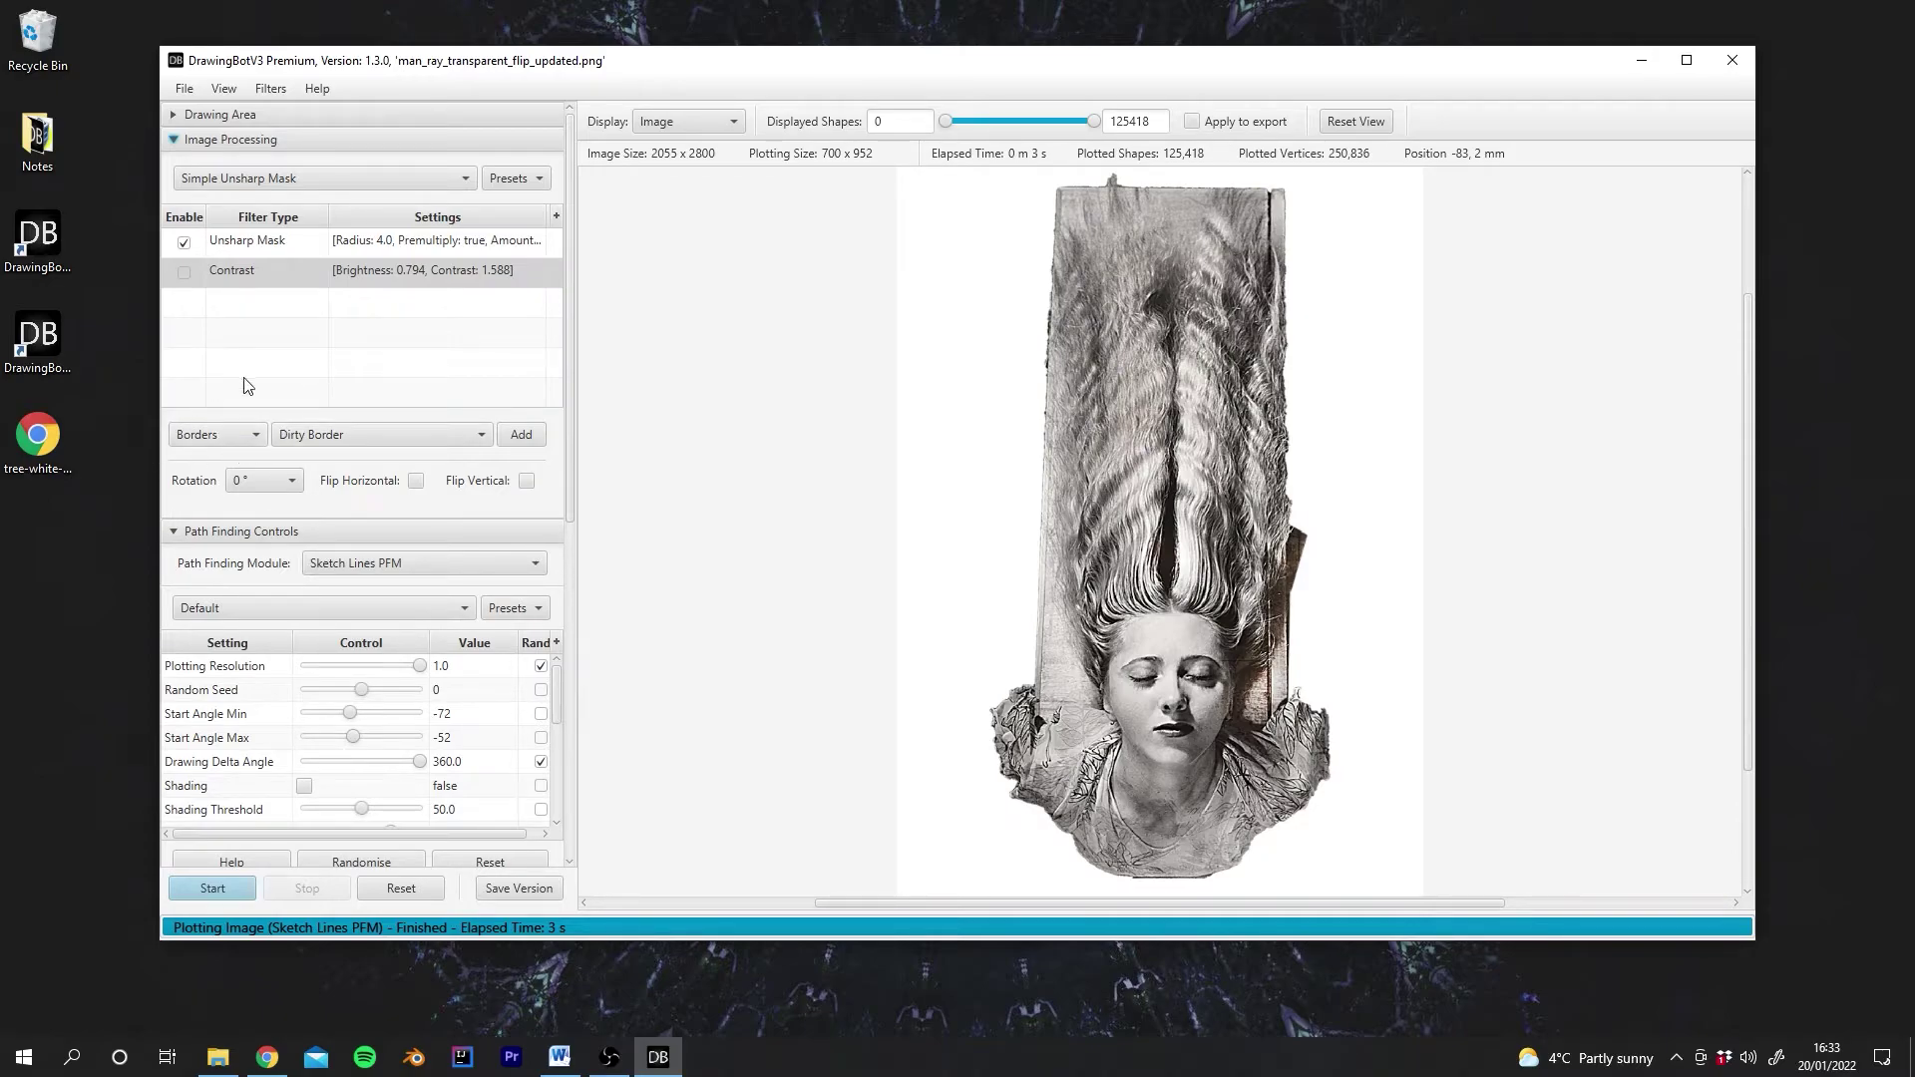
# Add a Ripple filter from the Distort category.
pyautogui.click(218, 439)
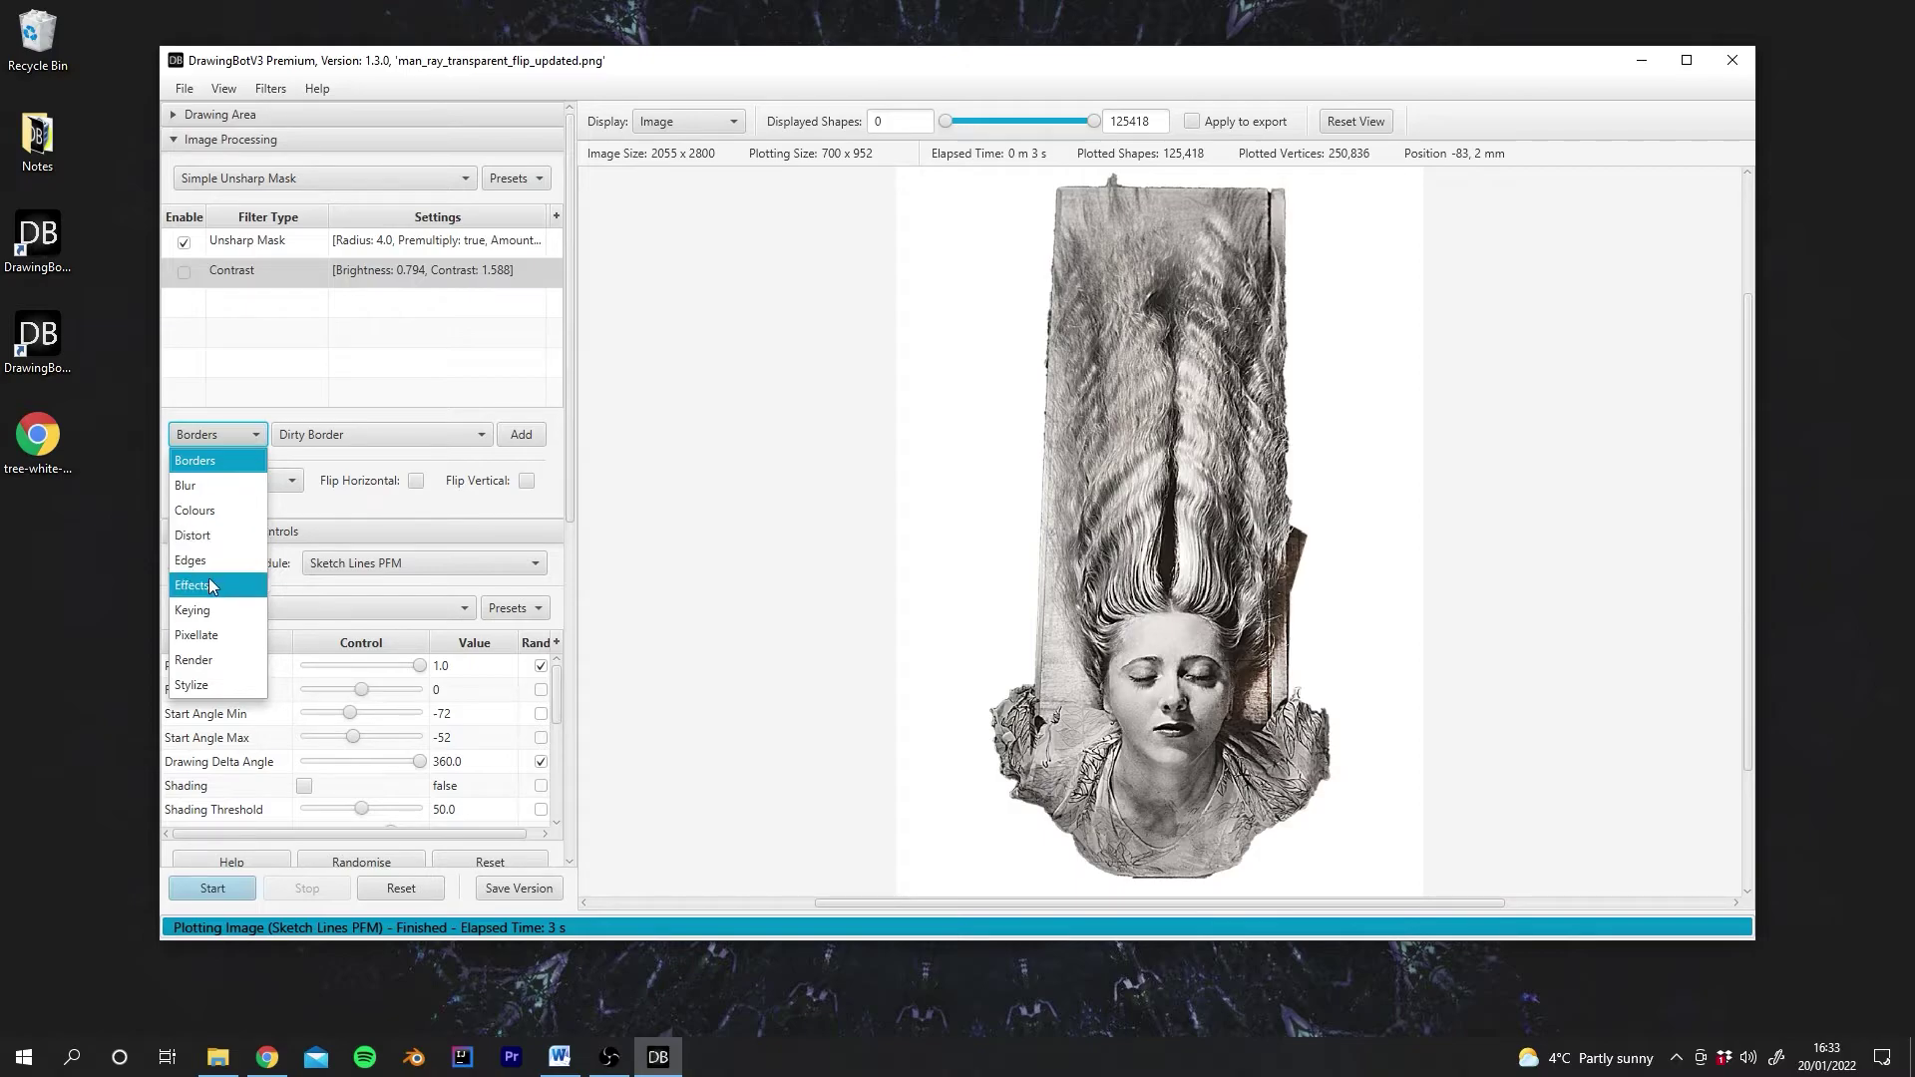
pyautogui.click(208, 583)
pyautogui.click(332, 435)
pyautogui.click(217, 435)
pyautogui.click(205, 537)
pyautogui.click(340, 439)
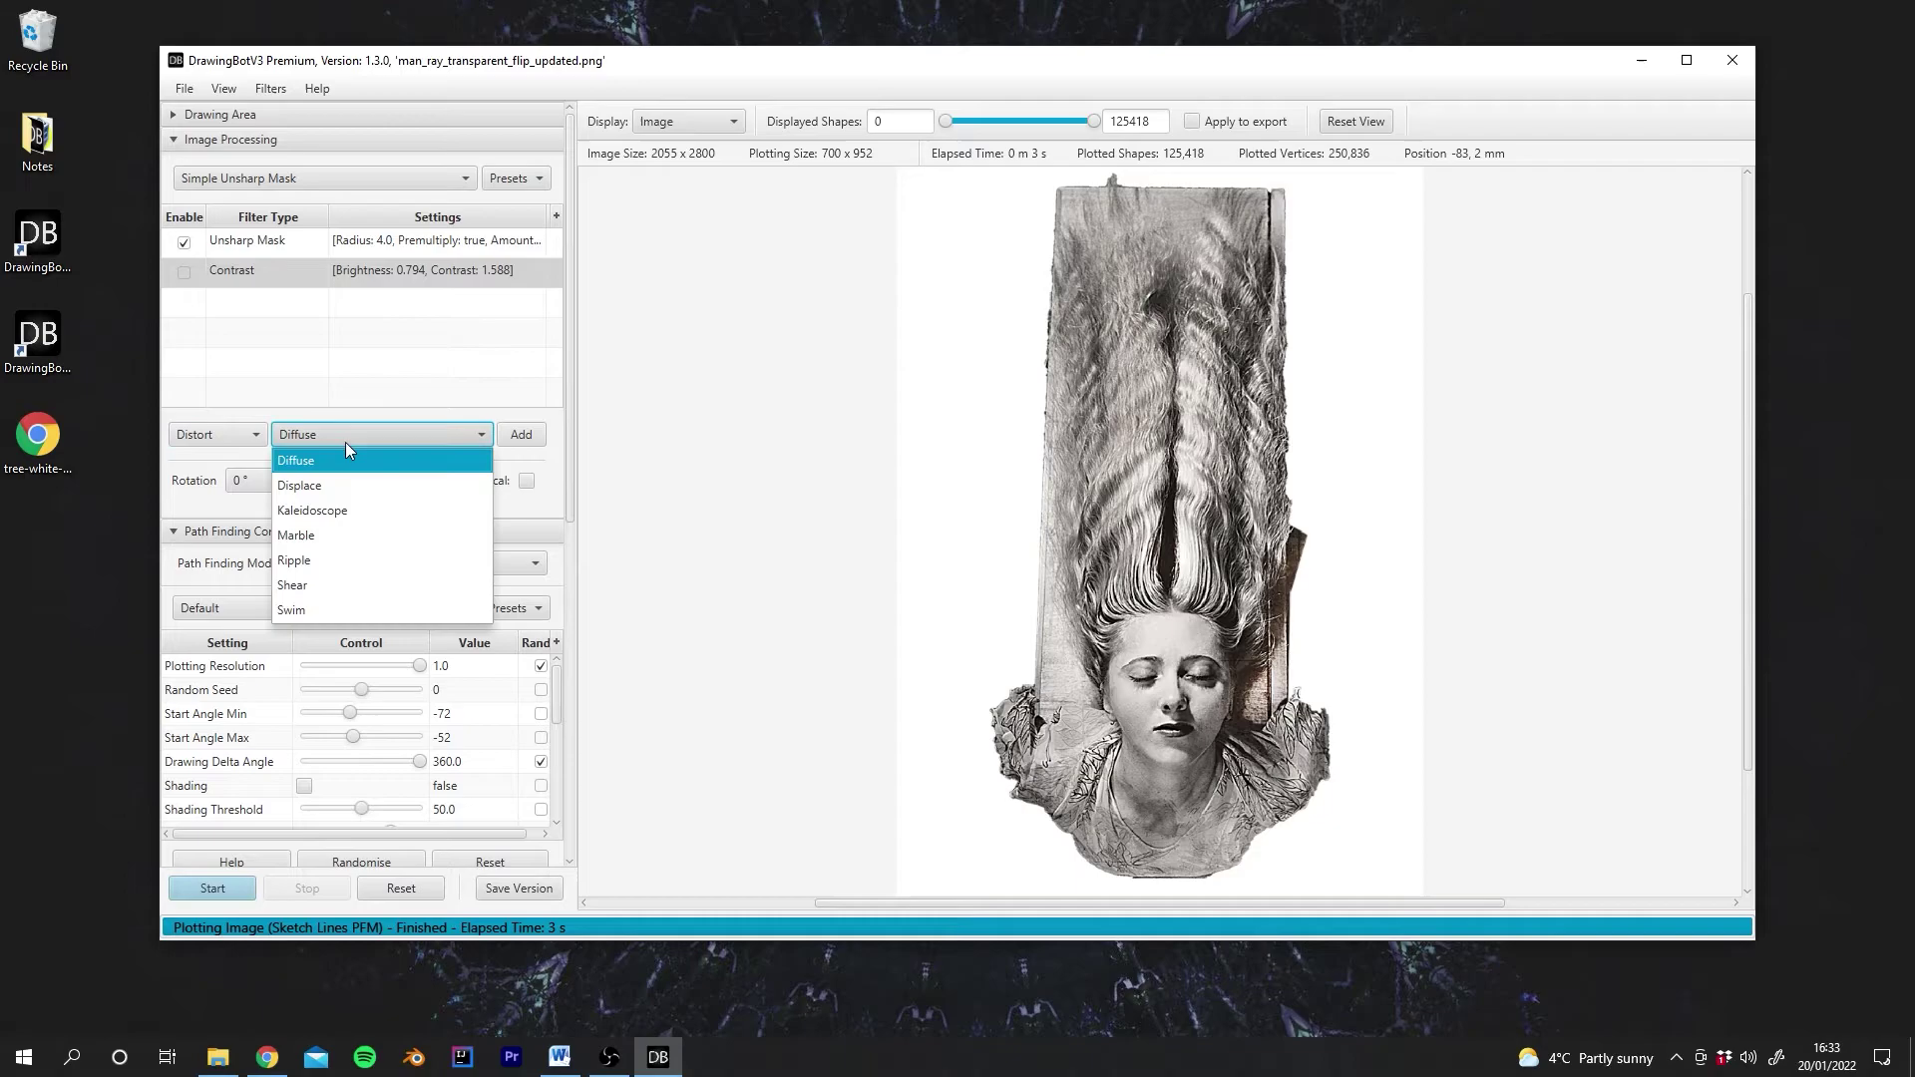
pyautogui.click(321, 562)
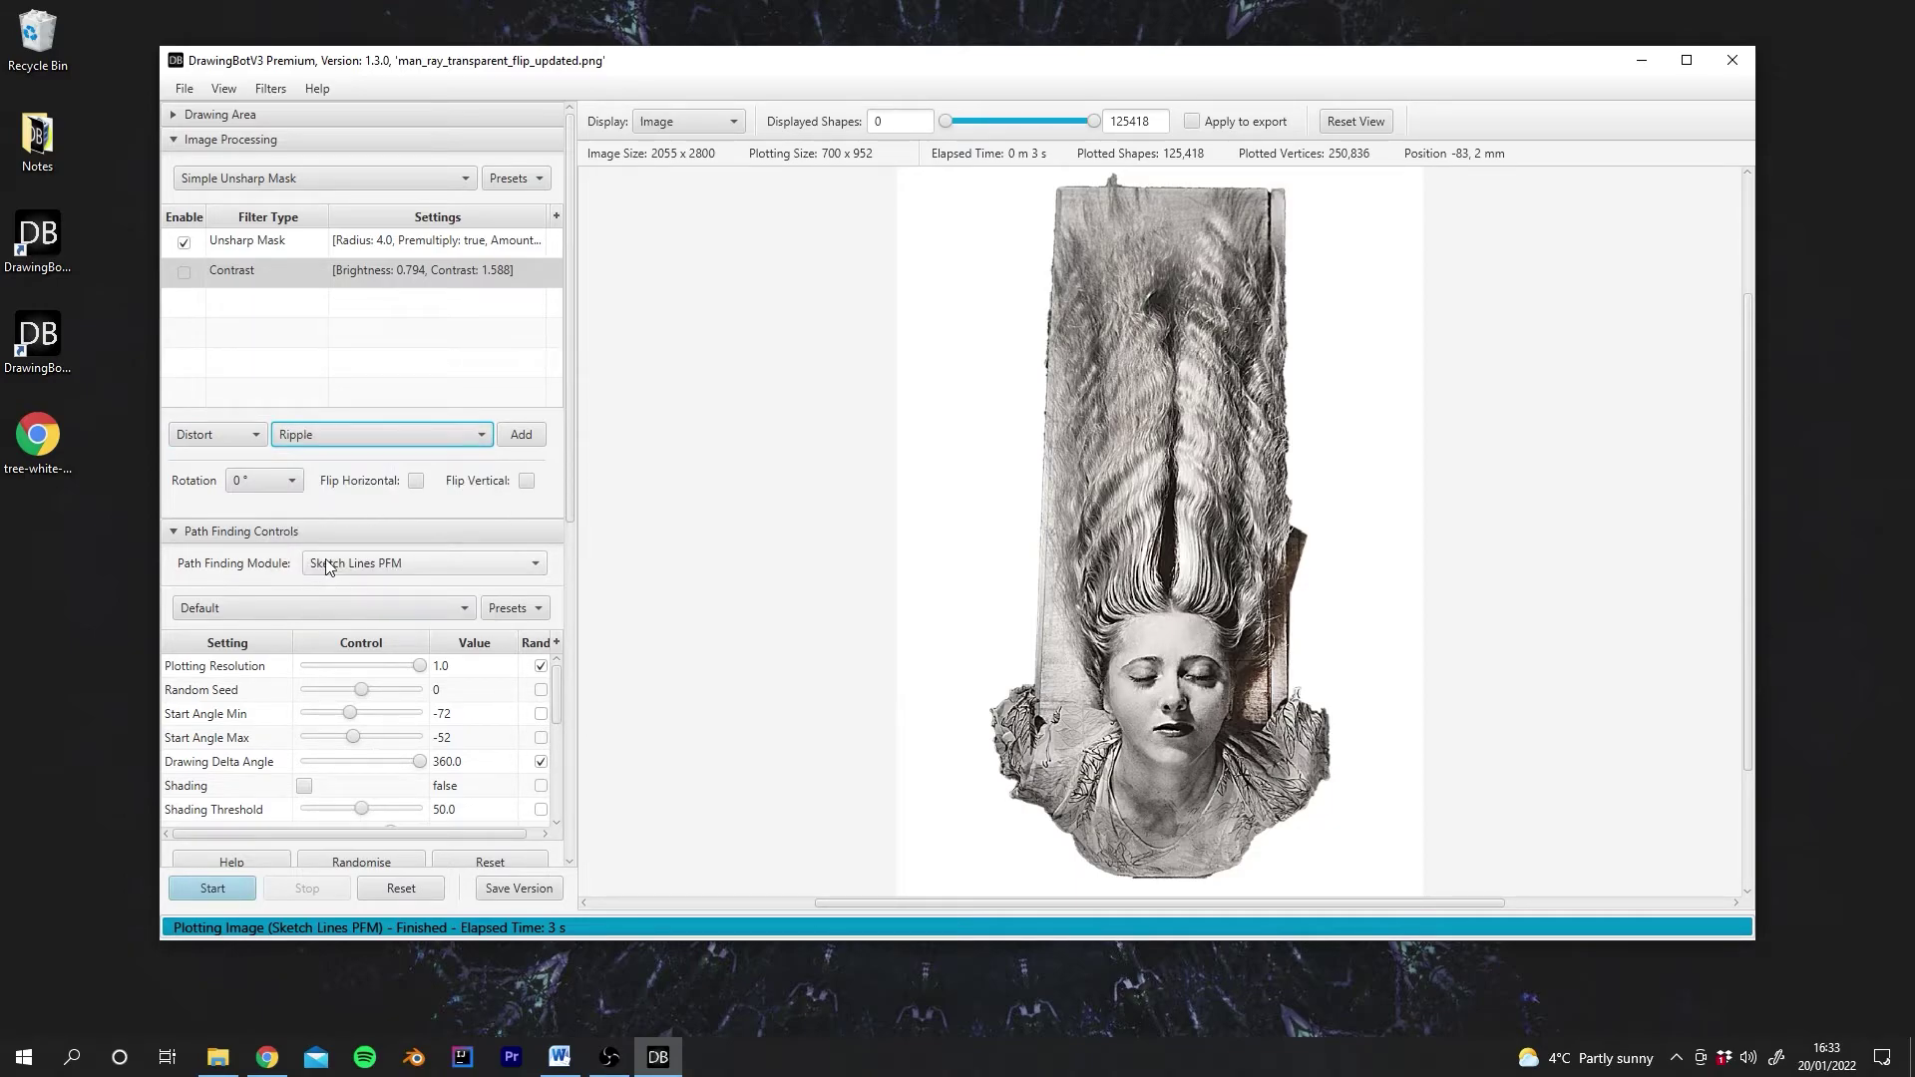
pyautogui.click(526, 435)
# Raise the Ripple's X Amplitude to 36.746 and X Wavelength, then replot as sketch lines.
pyautogui.moveTo(911, 250); pyautogui.dragTo(746, 297)
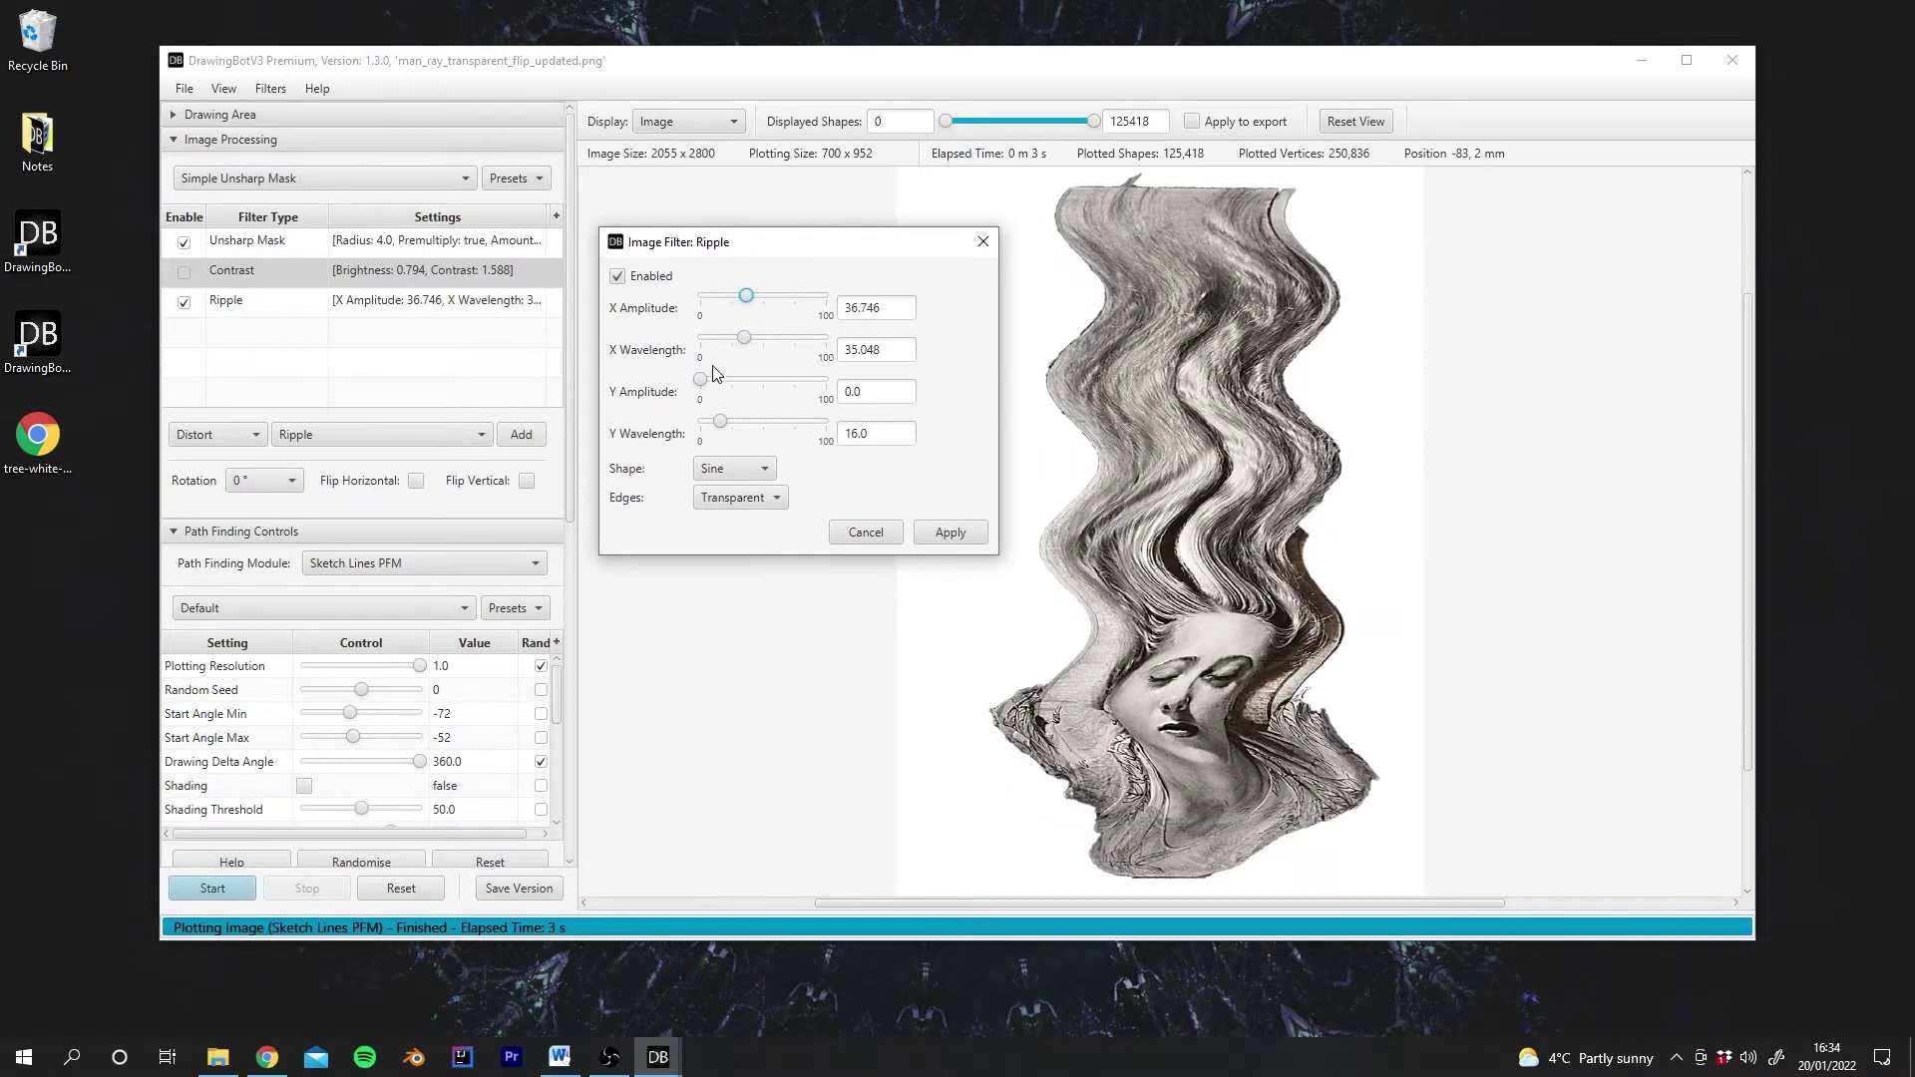
pyautogui.click(950, 531)
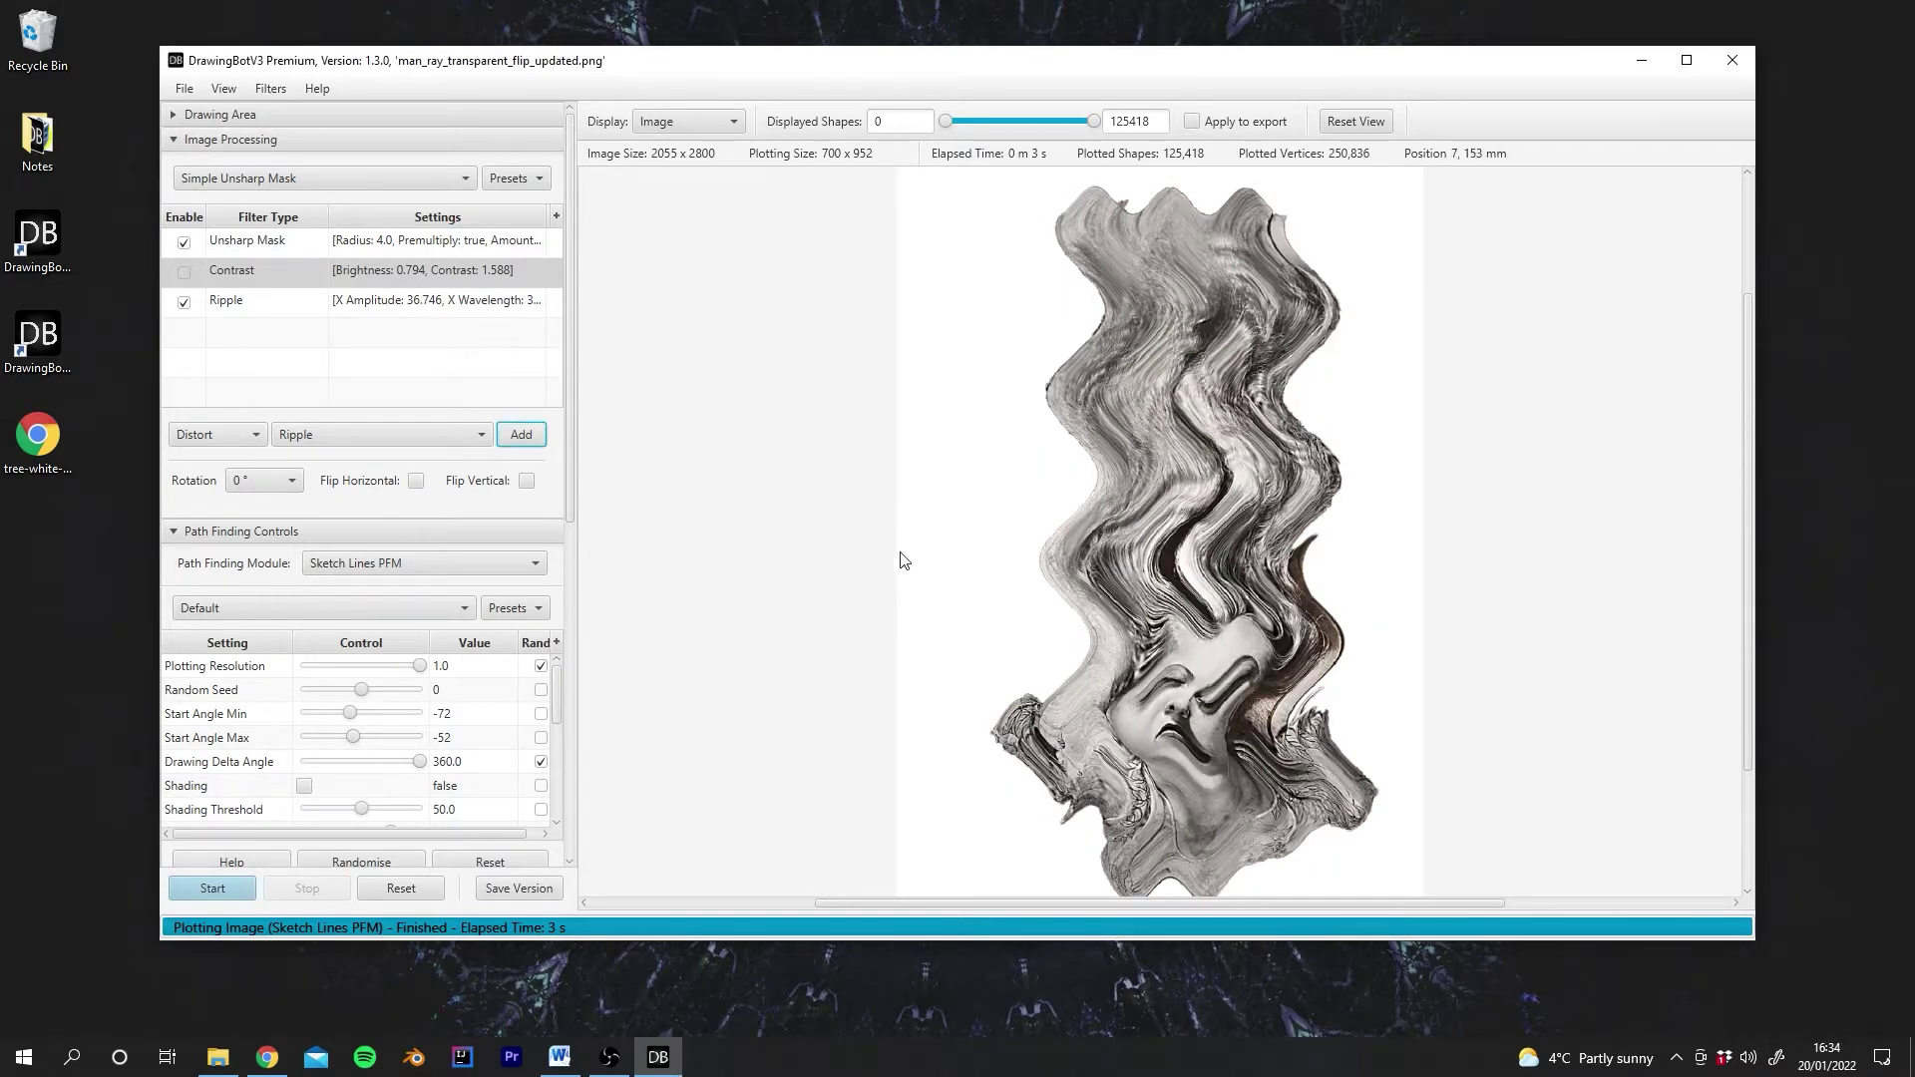
pyautogui.click(212, 888)
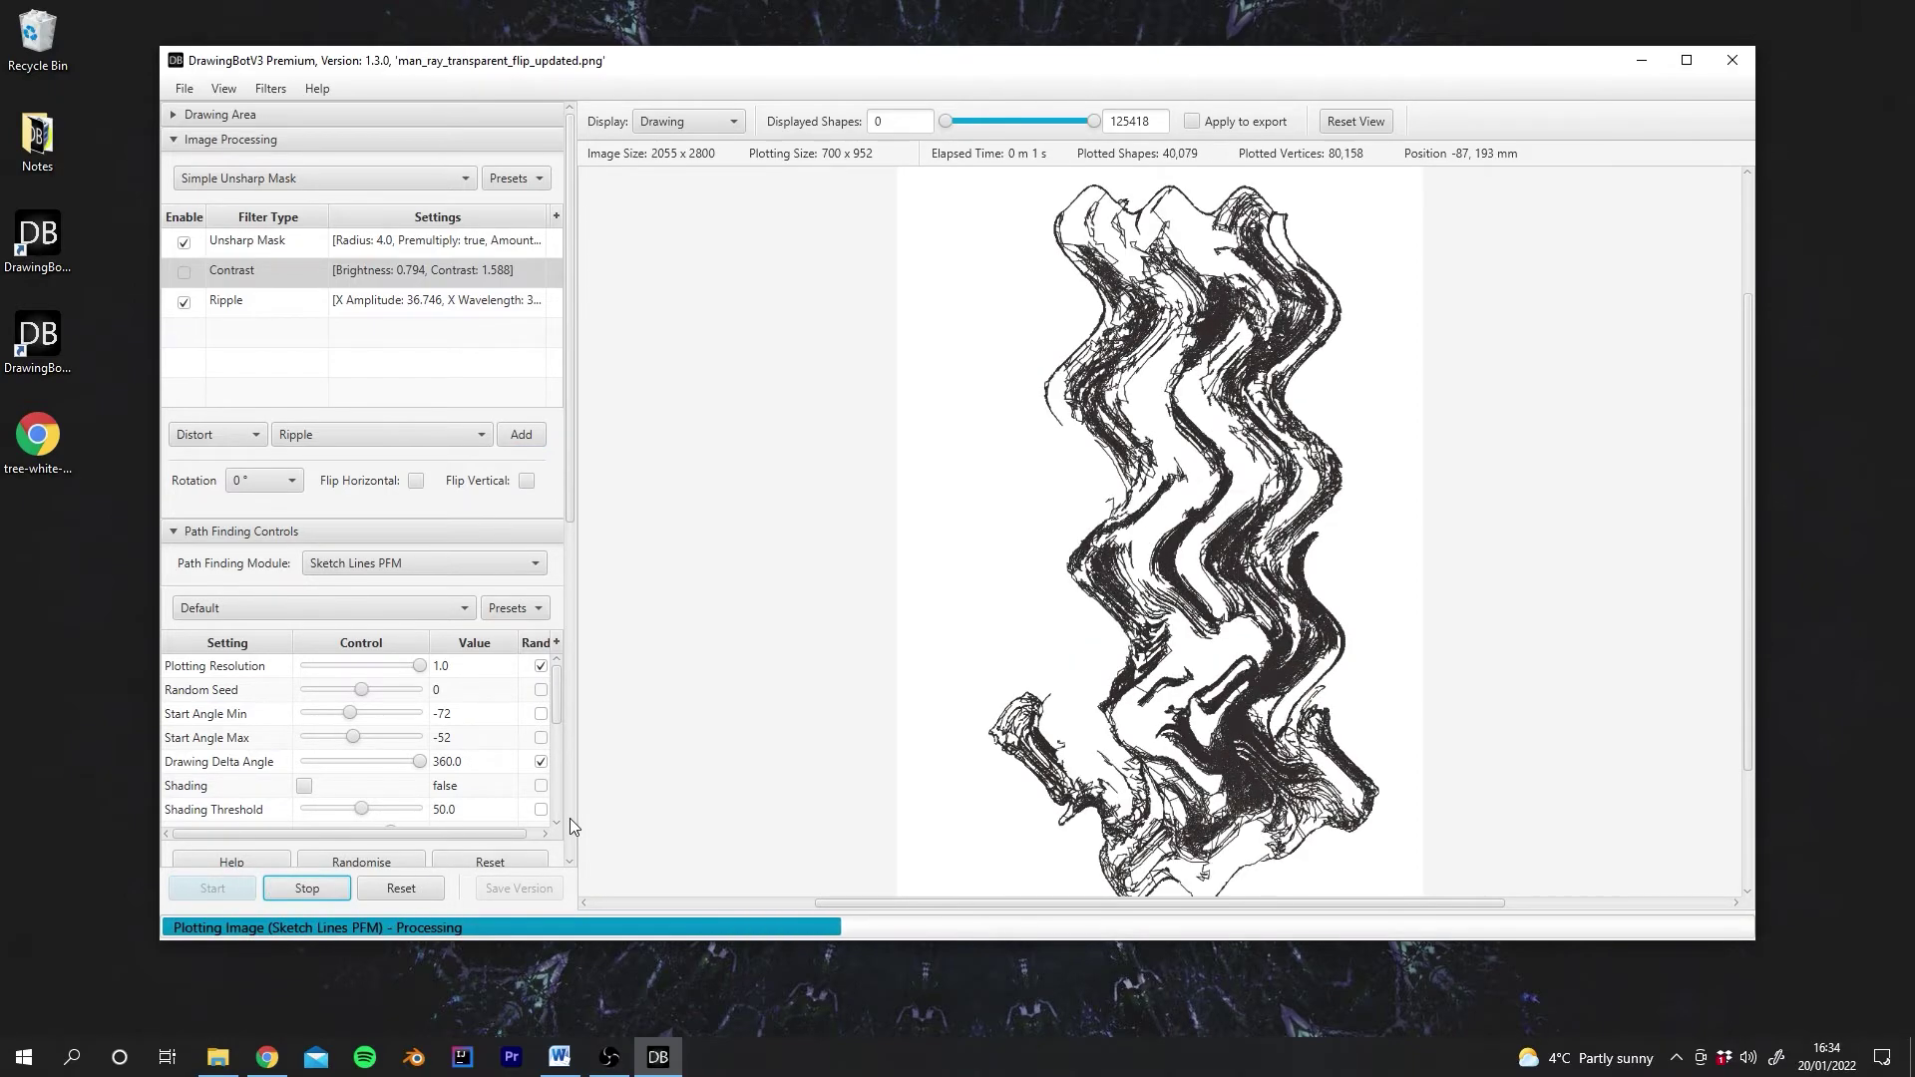
pyautogui.scroll(-2, 1080, 539)
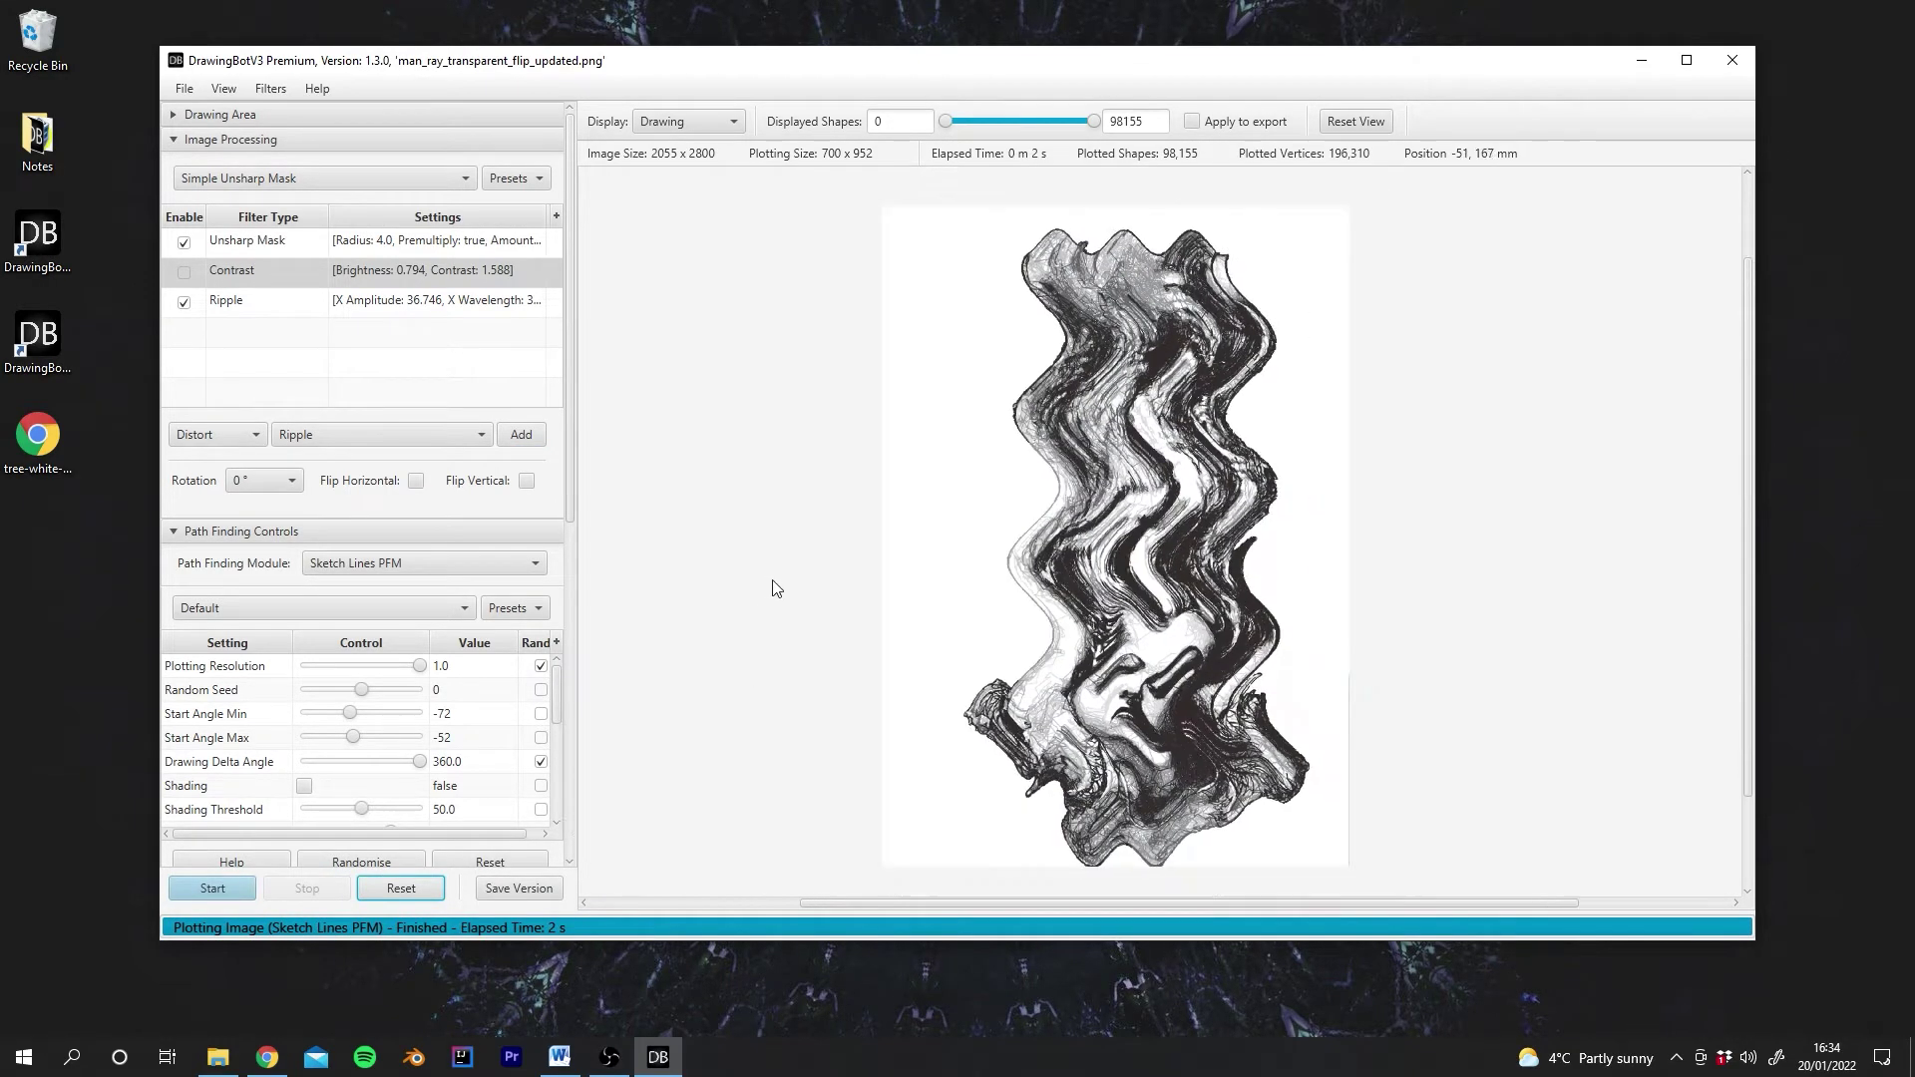
pyautogui.scroll(1, 1080, 539)
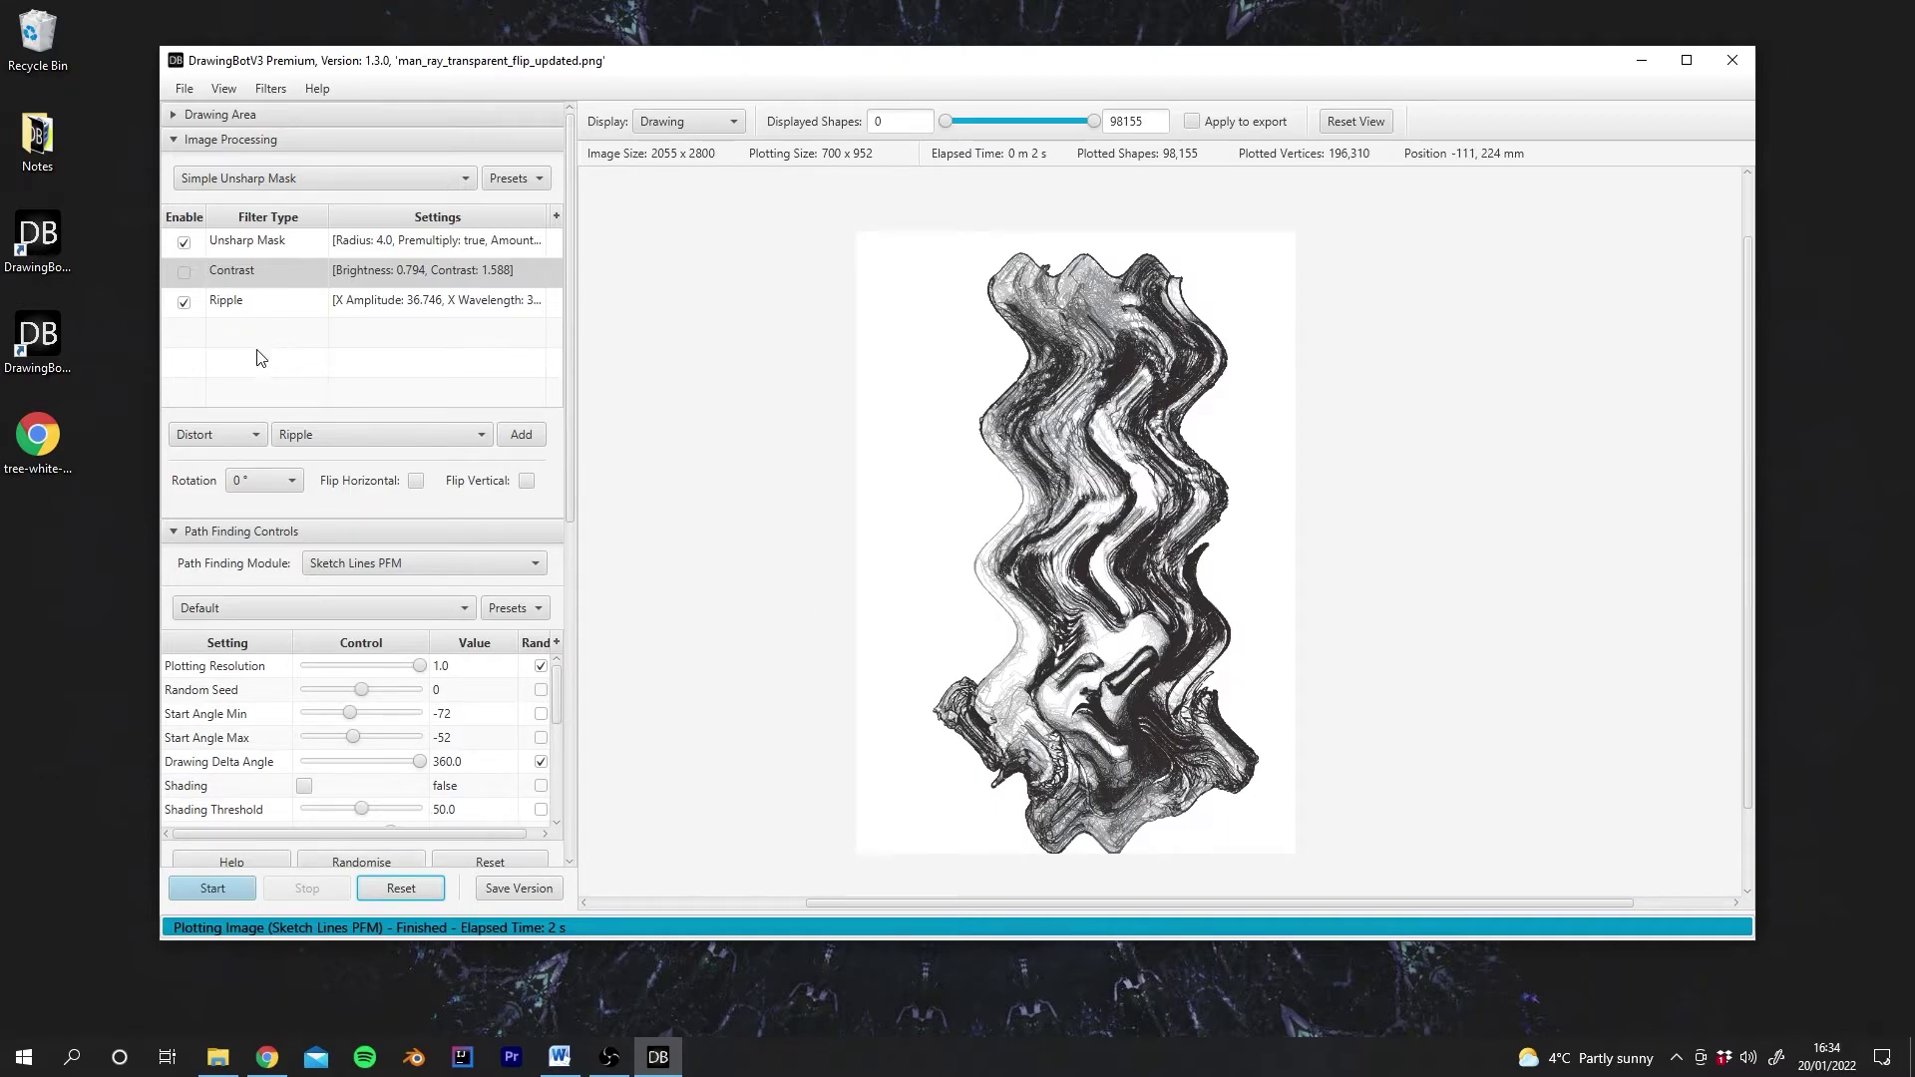
pyautogui.click(222, 437)
# Add a Diffuse distortion filter with Scale 10.349.
pyautogui.click(297, 442)
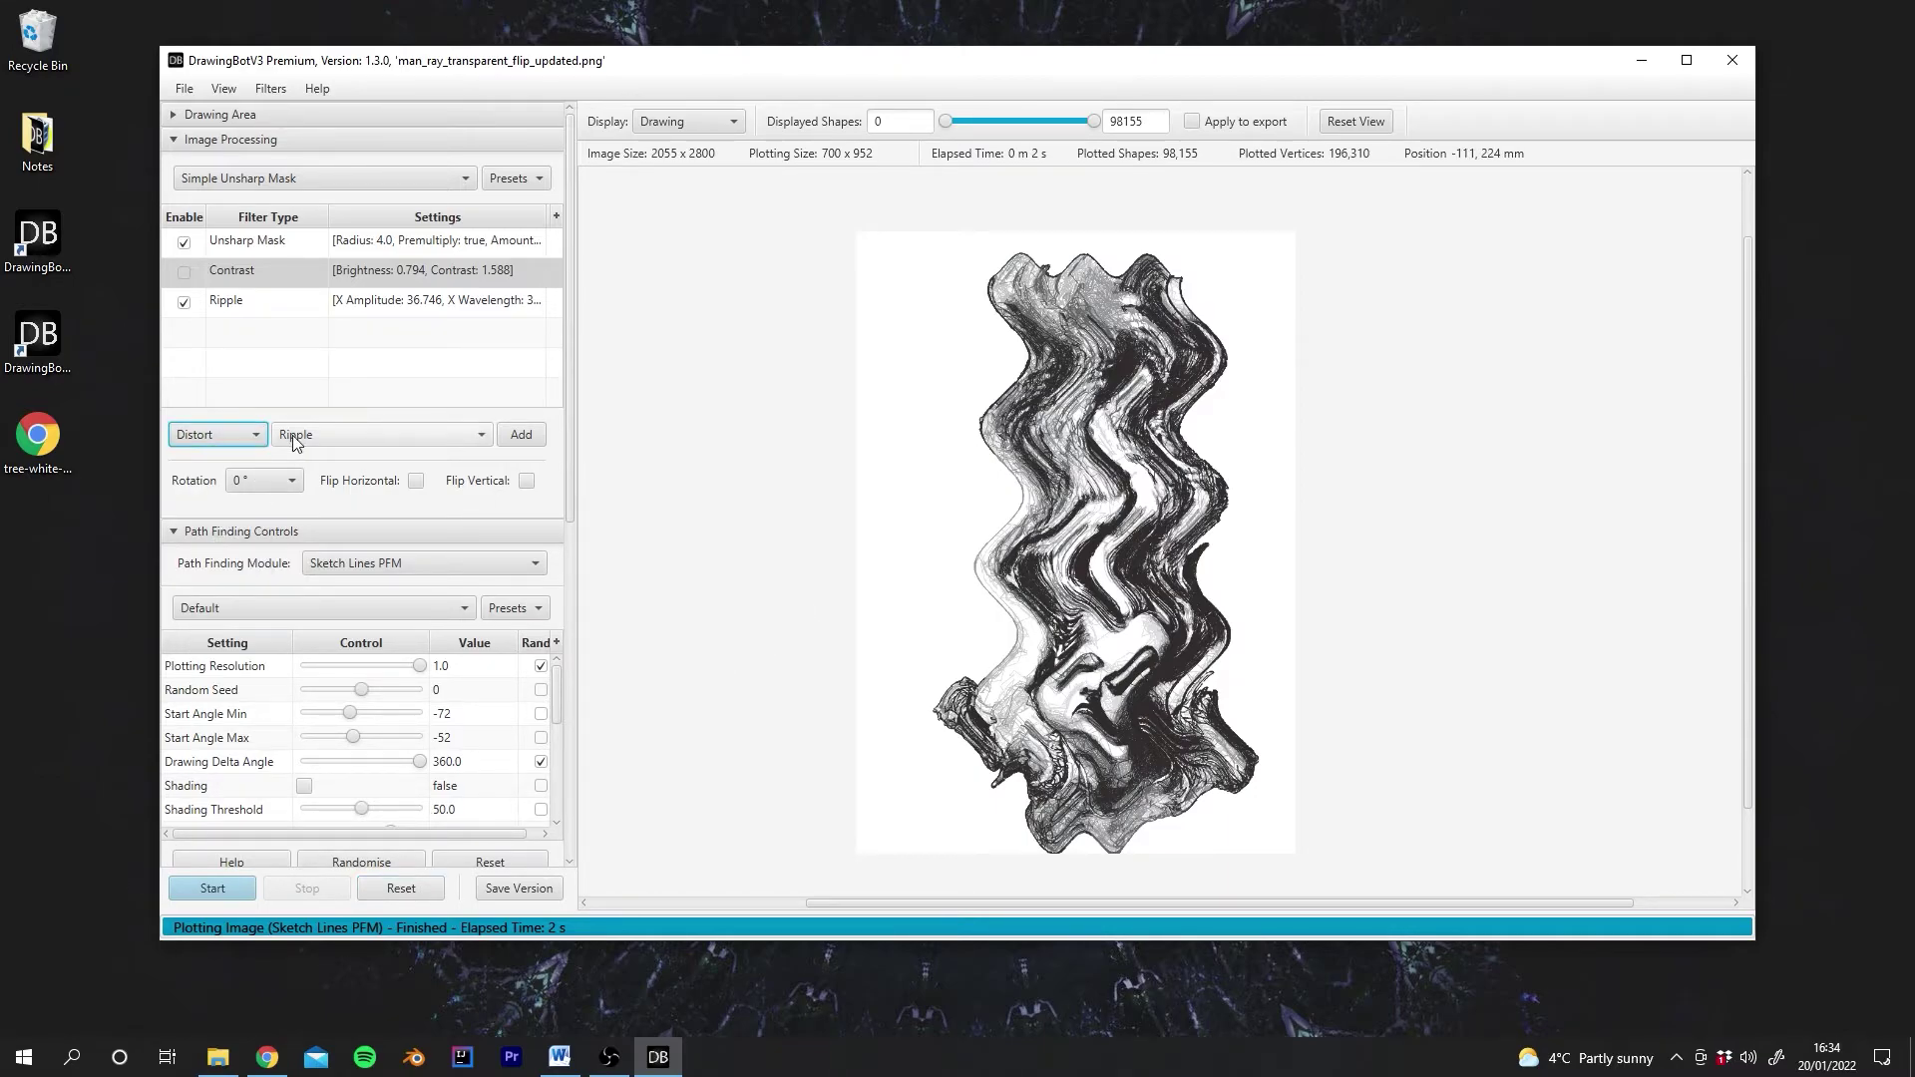
pyautogui.click(296, 442)
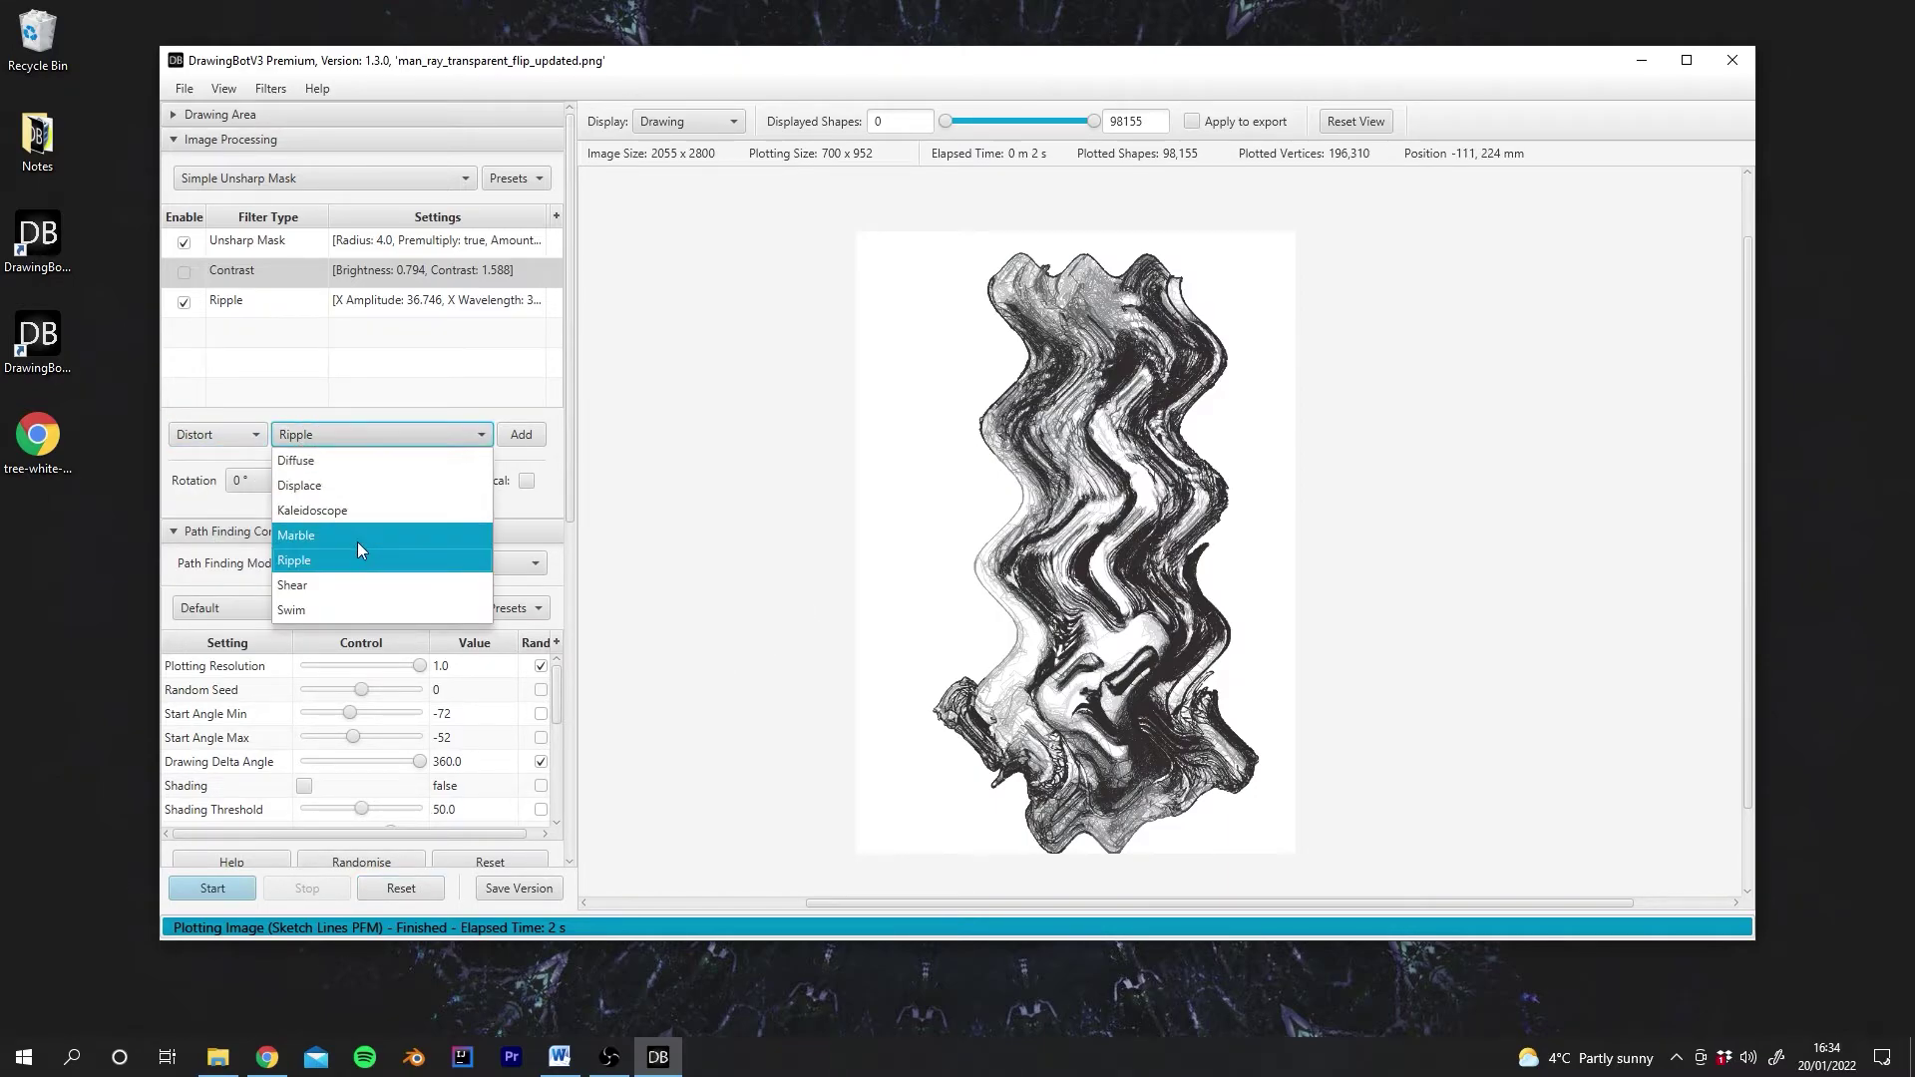
pyautogui.click(308, 461)
pyautogui.click(520, 434)
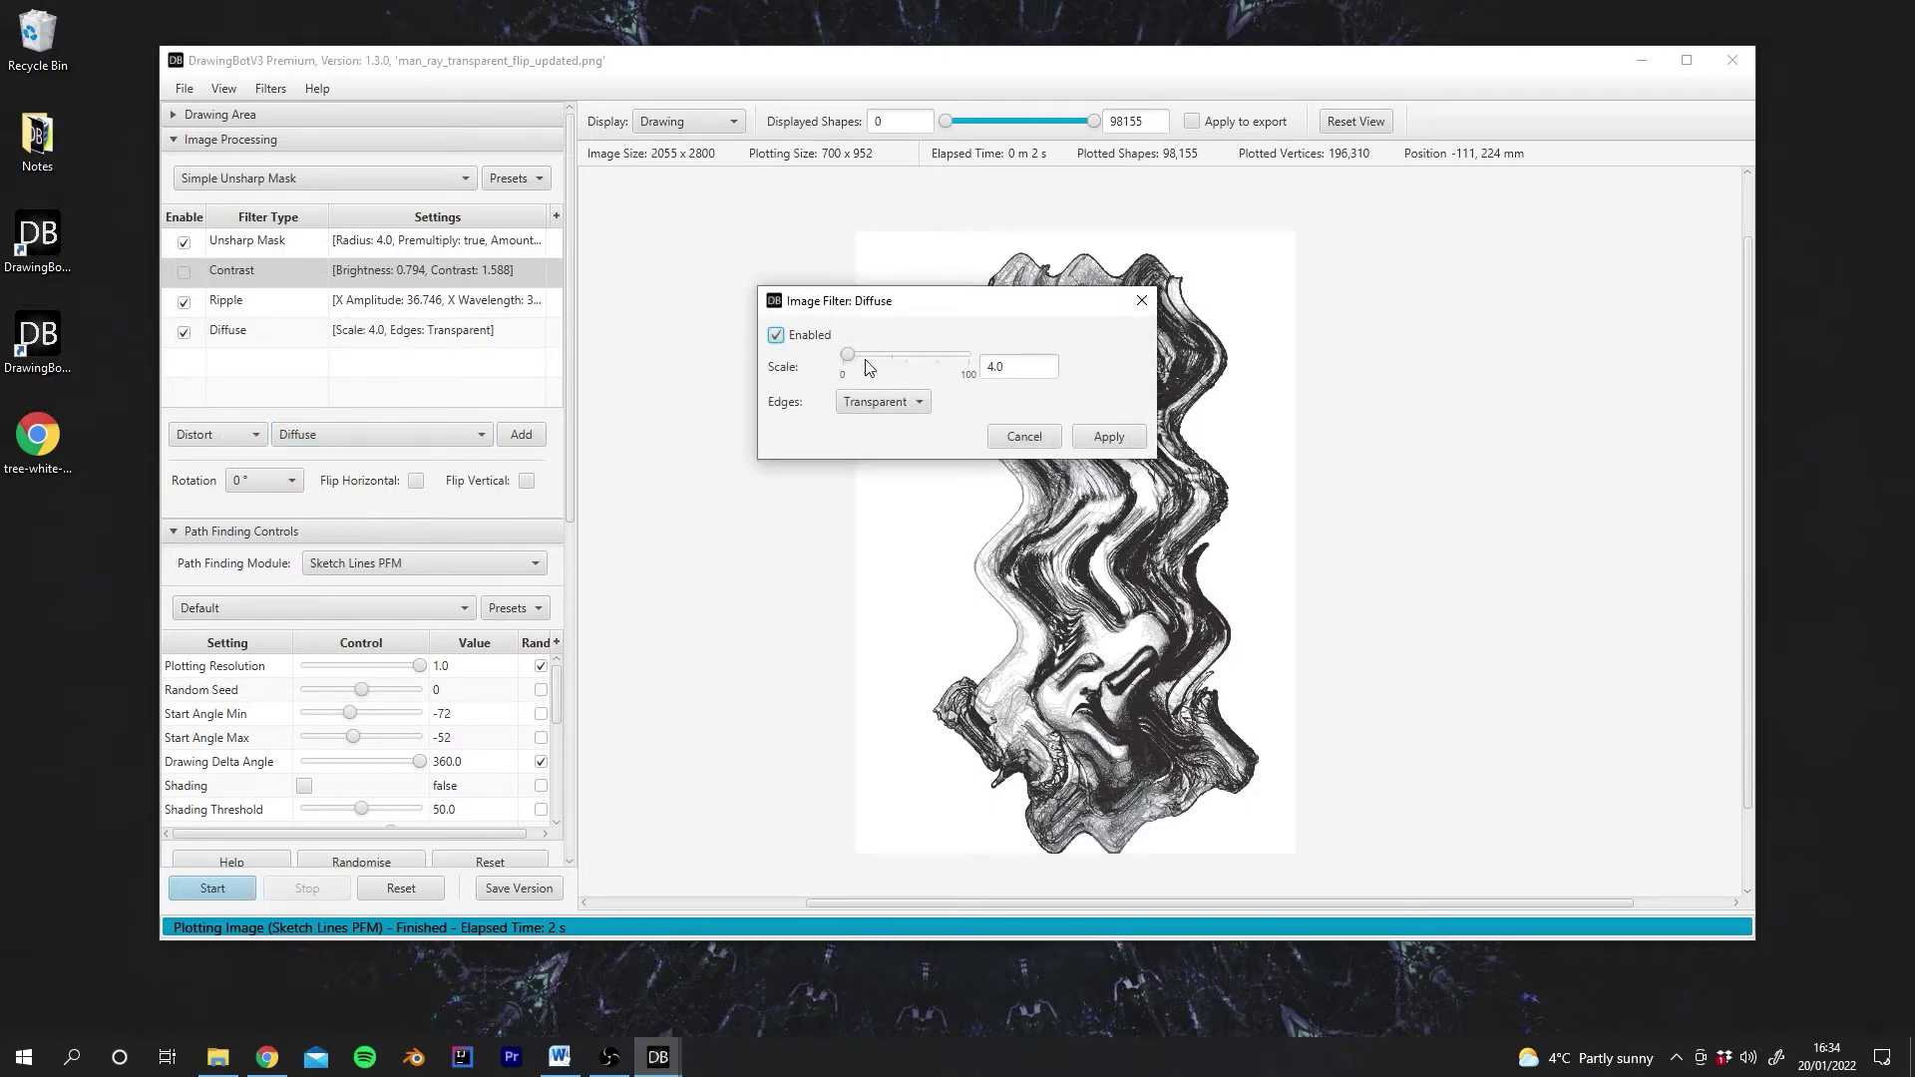
pyautogui.moveTo(868, 368); pyautogui.dragTo(856, 359)
pyautogui.click(1109, 437)
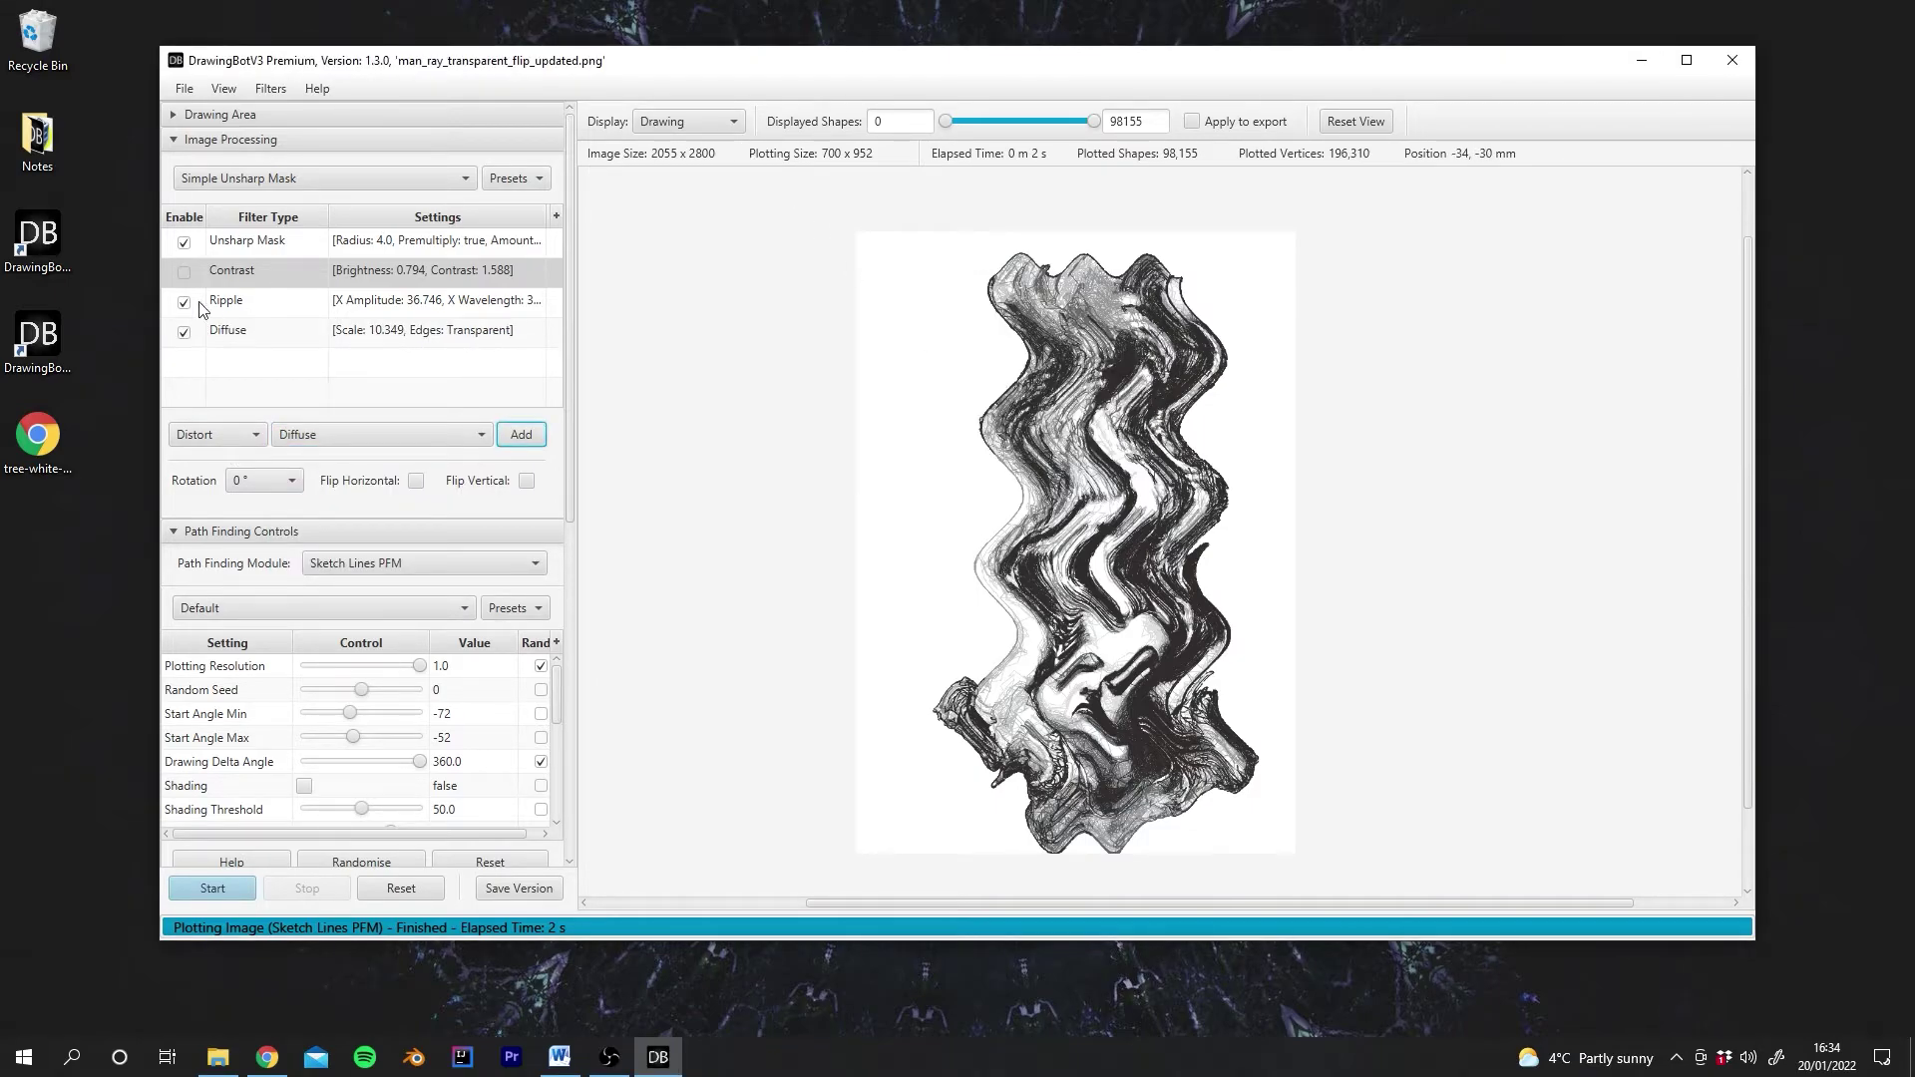
# Disable the Ripple filter and display the speckled processed photo.
pyautogui.click(184, 303)
pyautogui.click(664, 121)
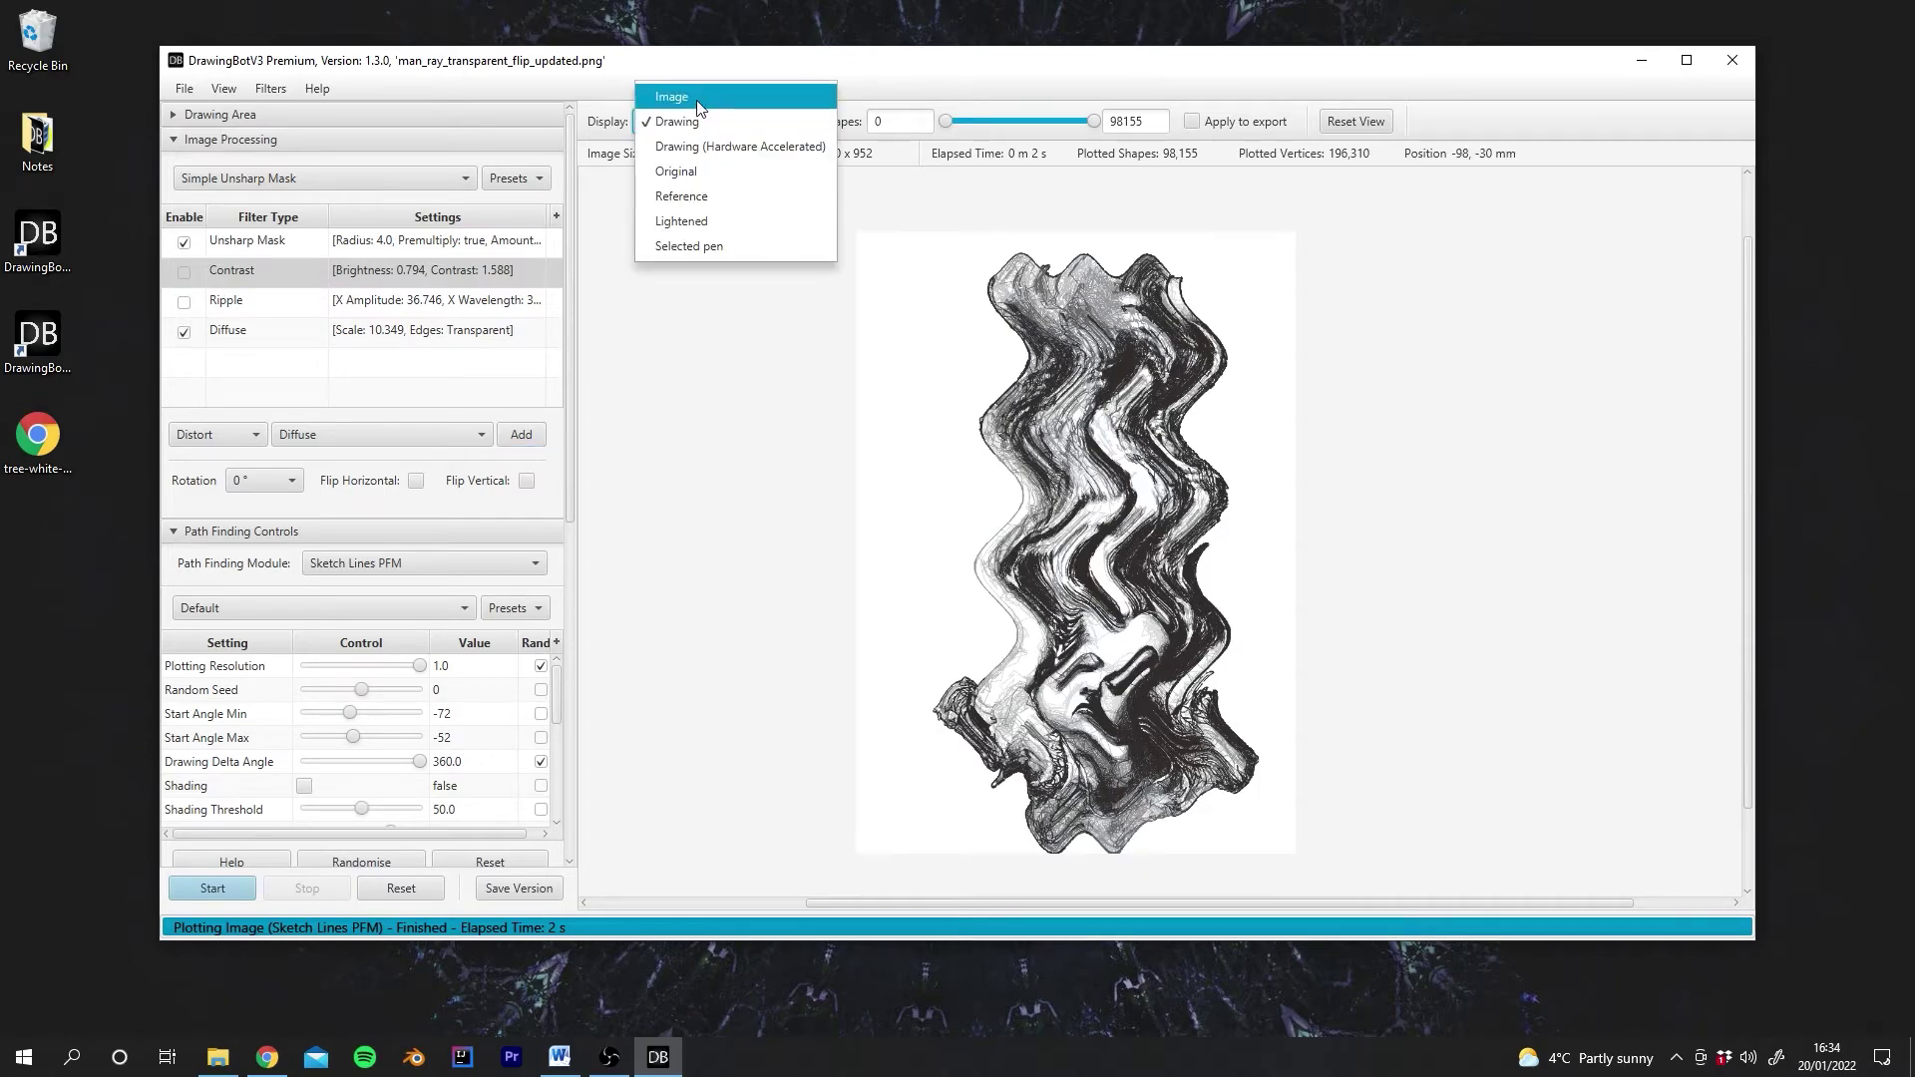
pyautogui.click(667, 92)
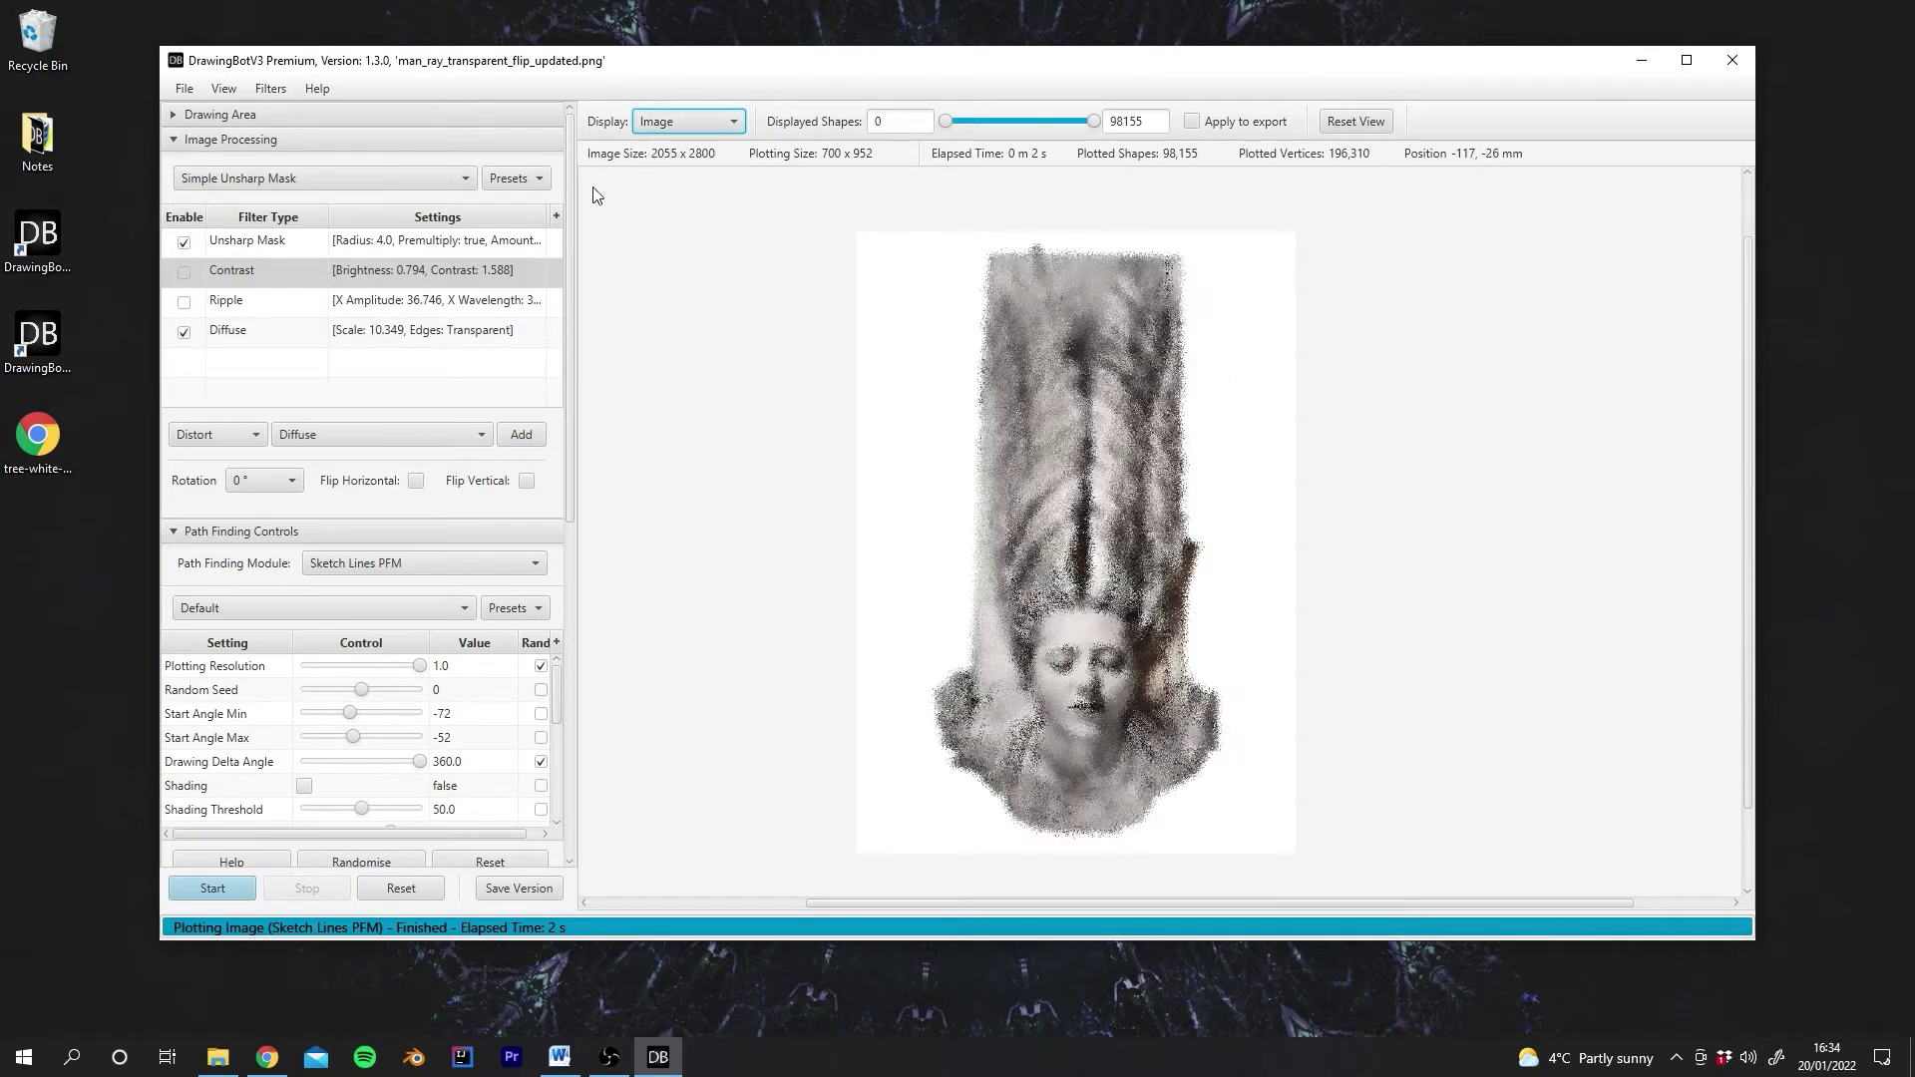
# Plot the diffused photo as grainy Sketch Lines, running the plot a second time.
pyautogui.click(230, 894)
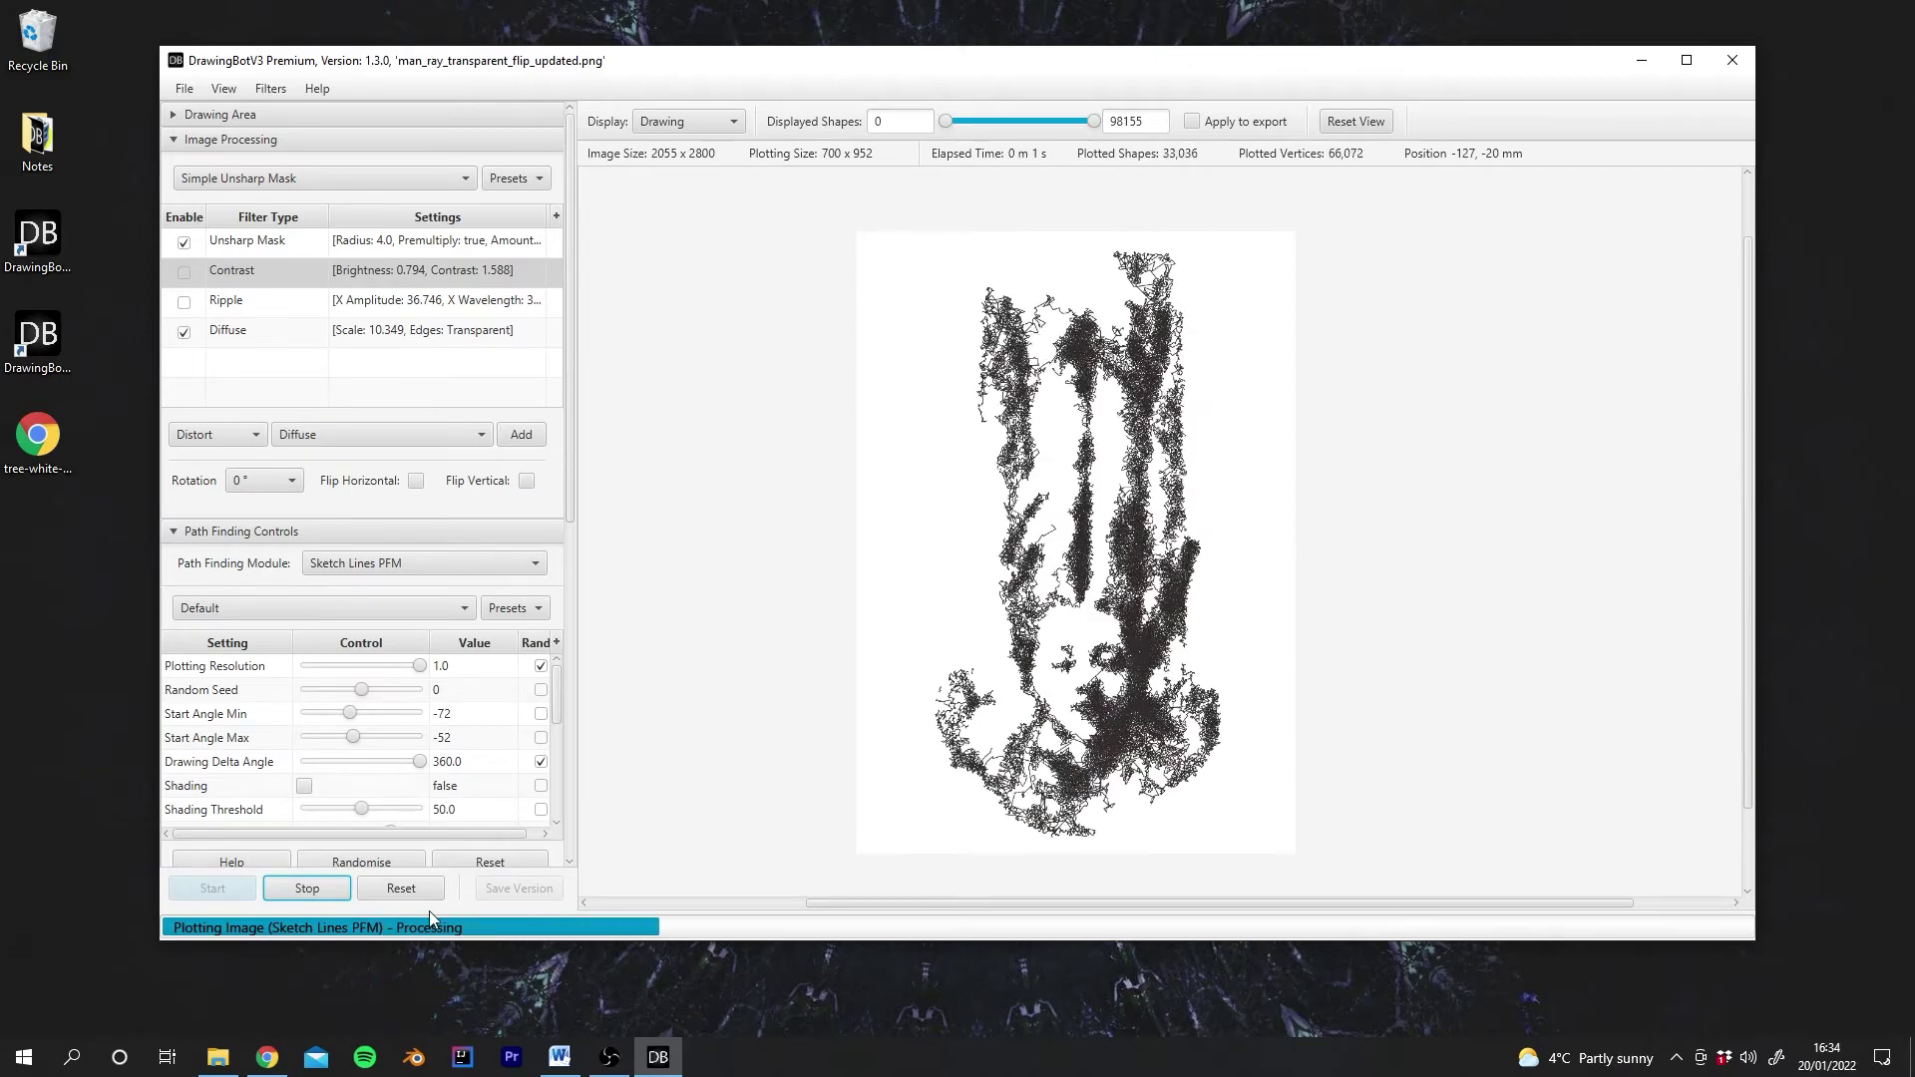
pyautogui.scroll(2, 1075, 777)
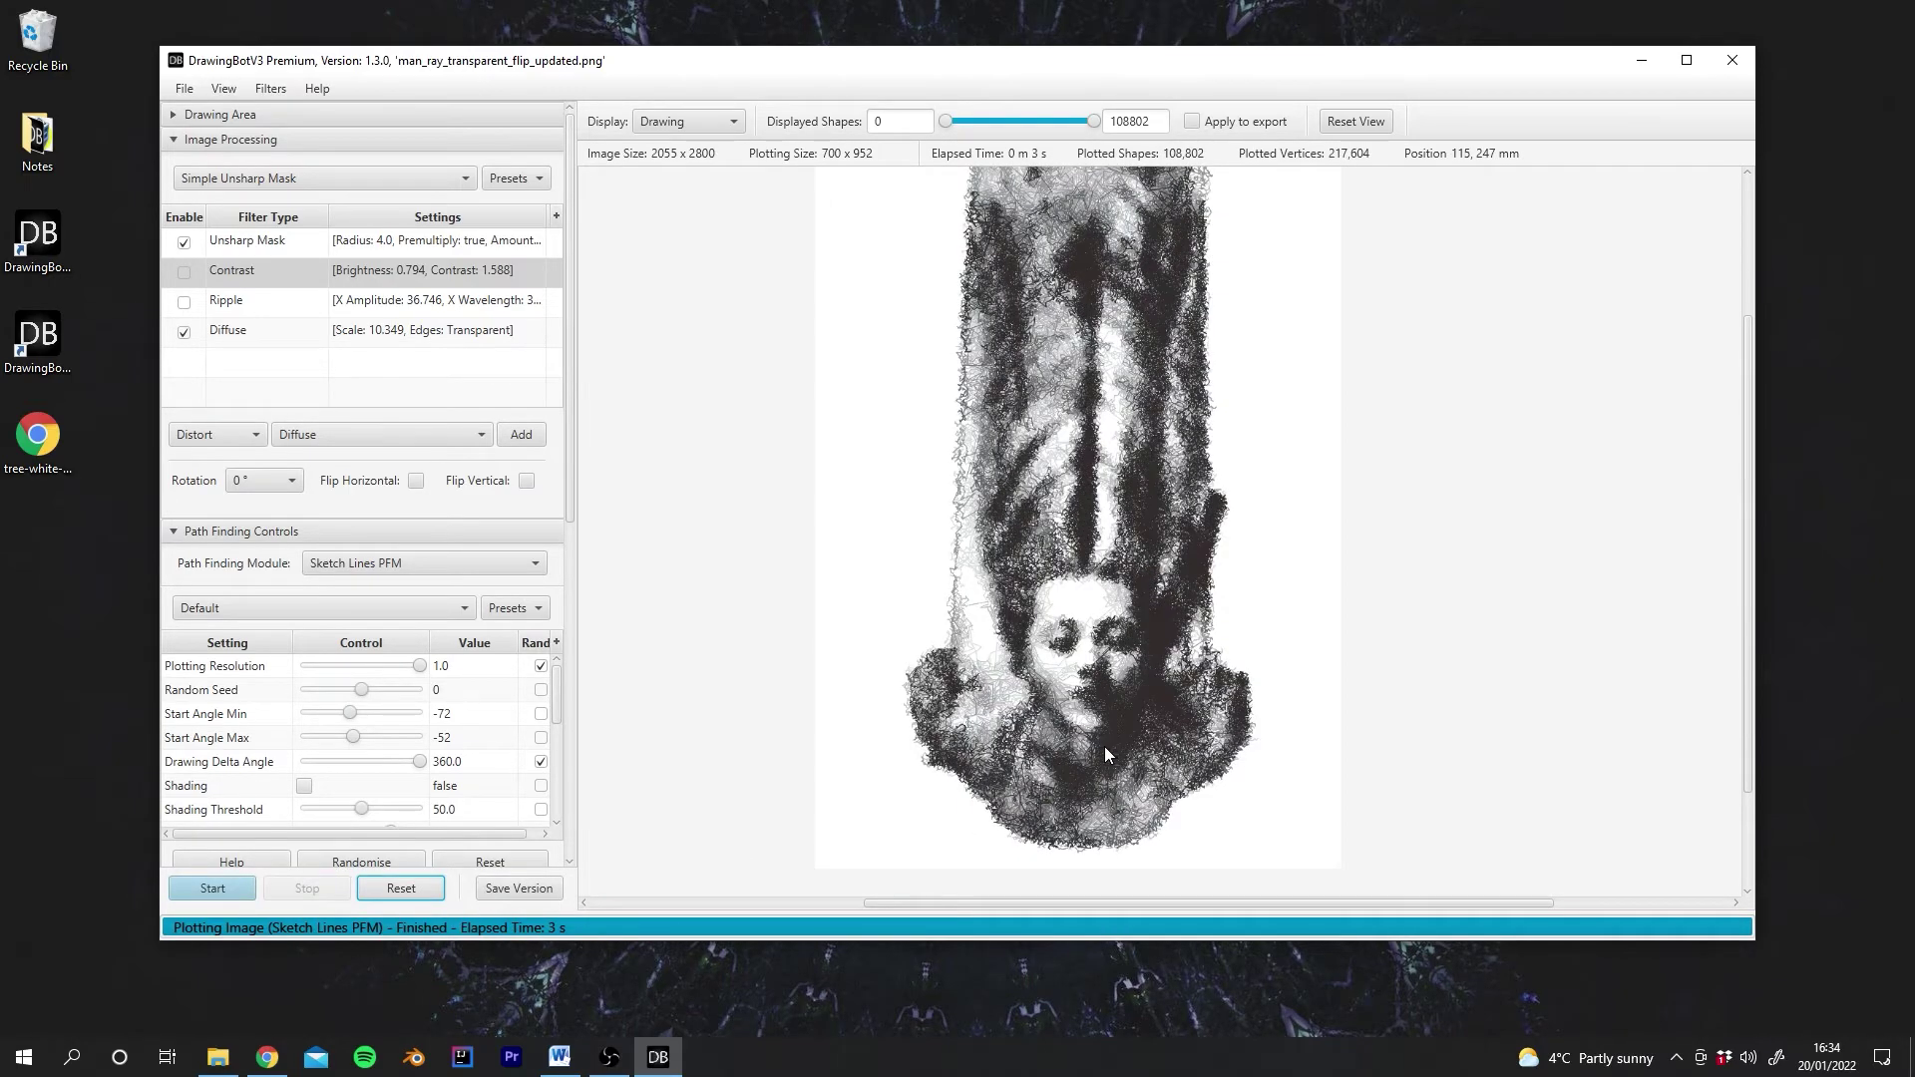
pyautogui.scroll(5, 1104, 746)
pyautogui.scroll(-6, 1107, 607)
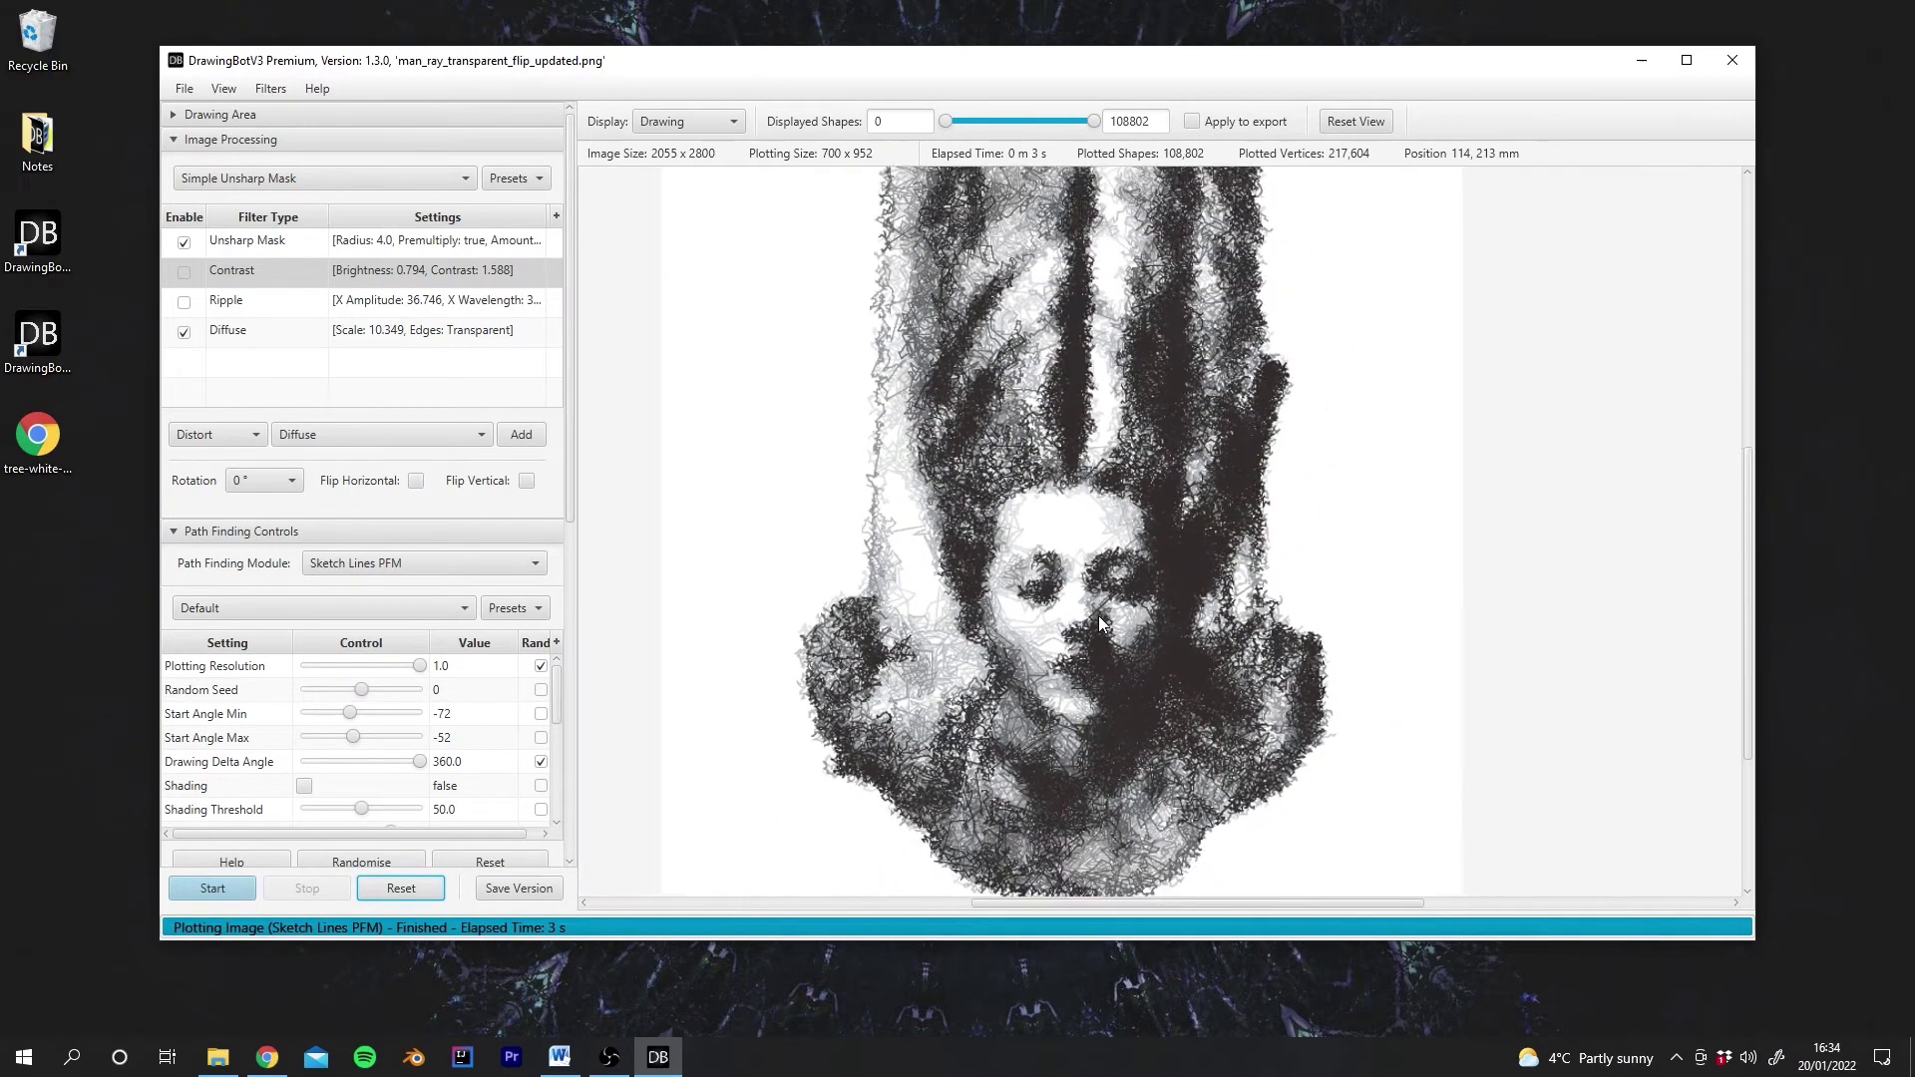
pyautogui.scroll(4, 1117, 636)
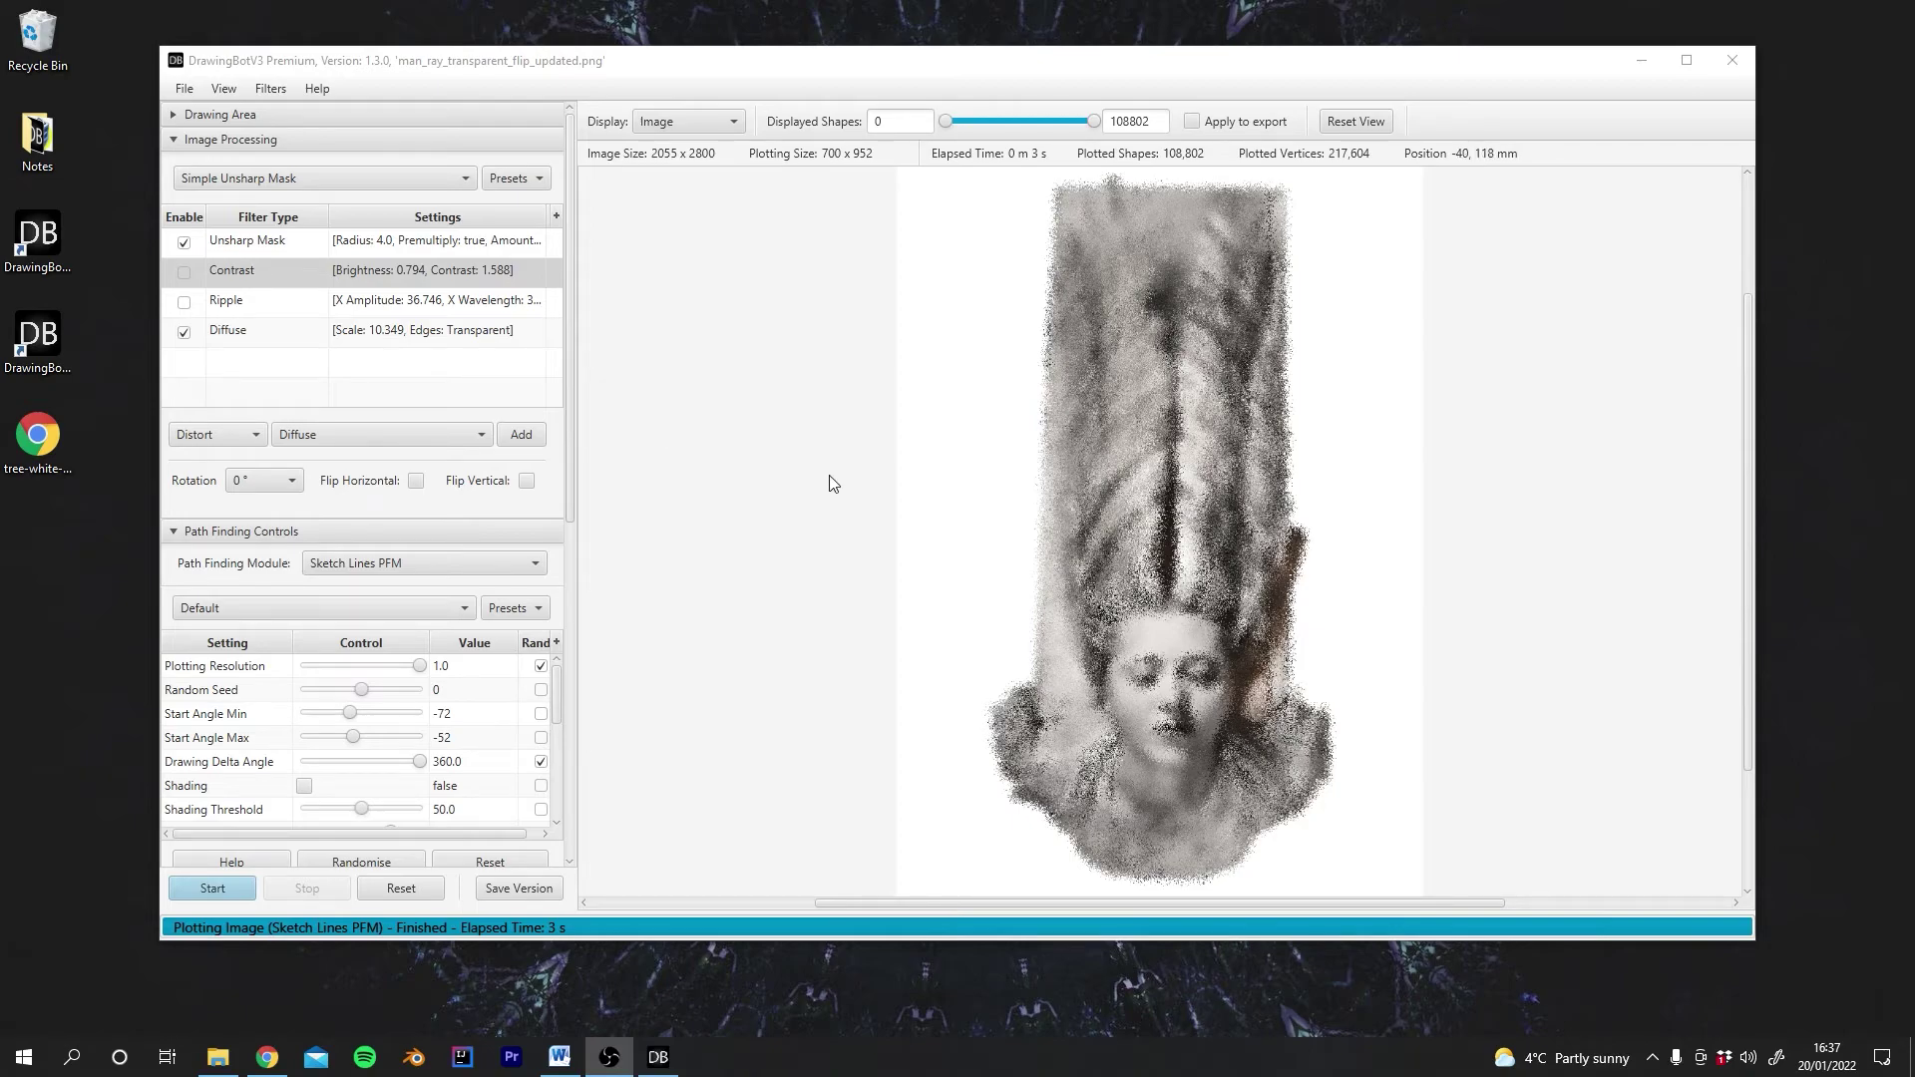
pyautogui.click(216, 888)
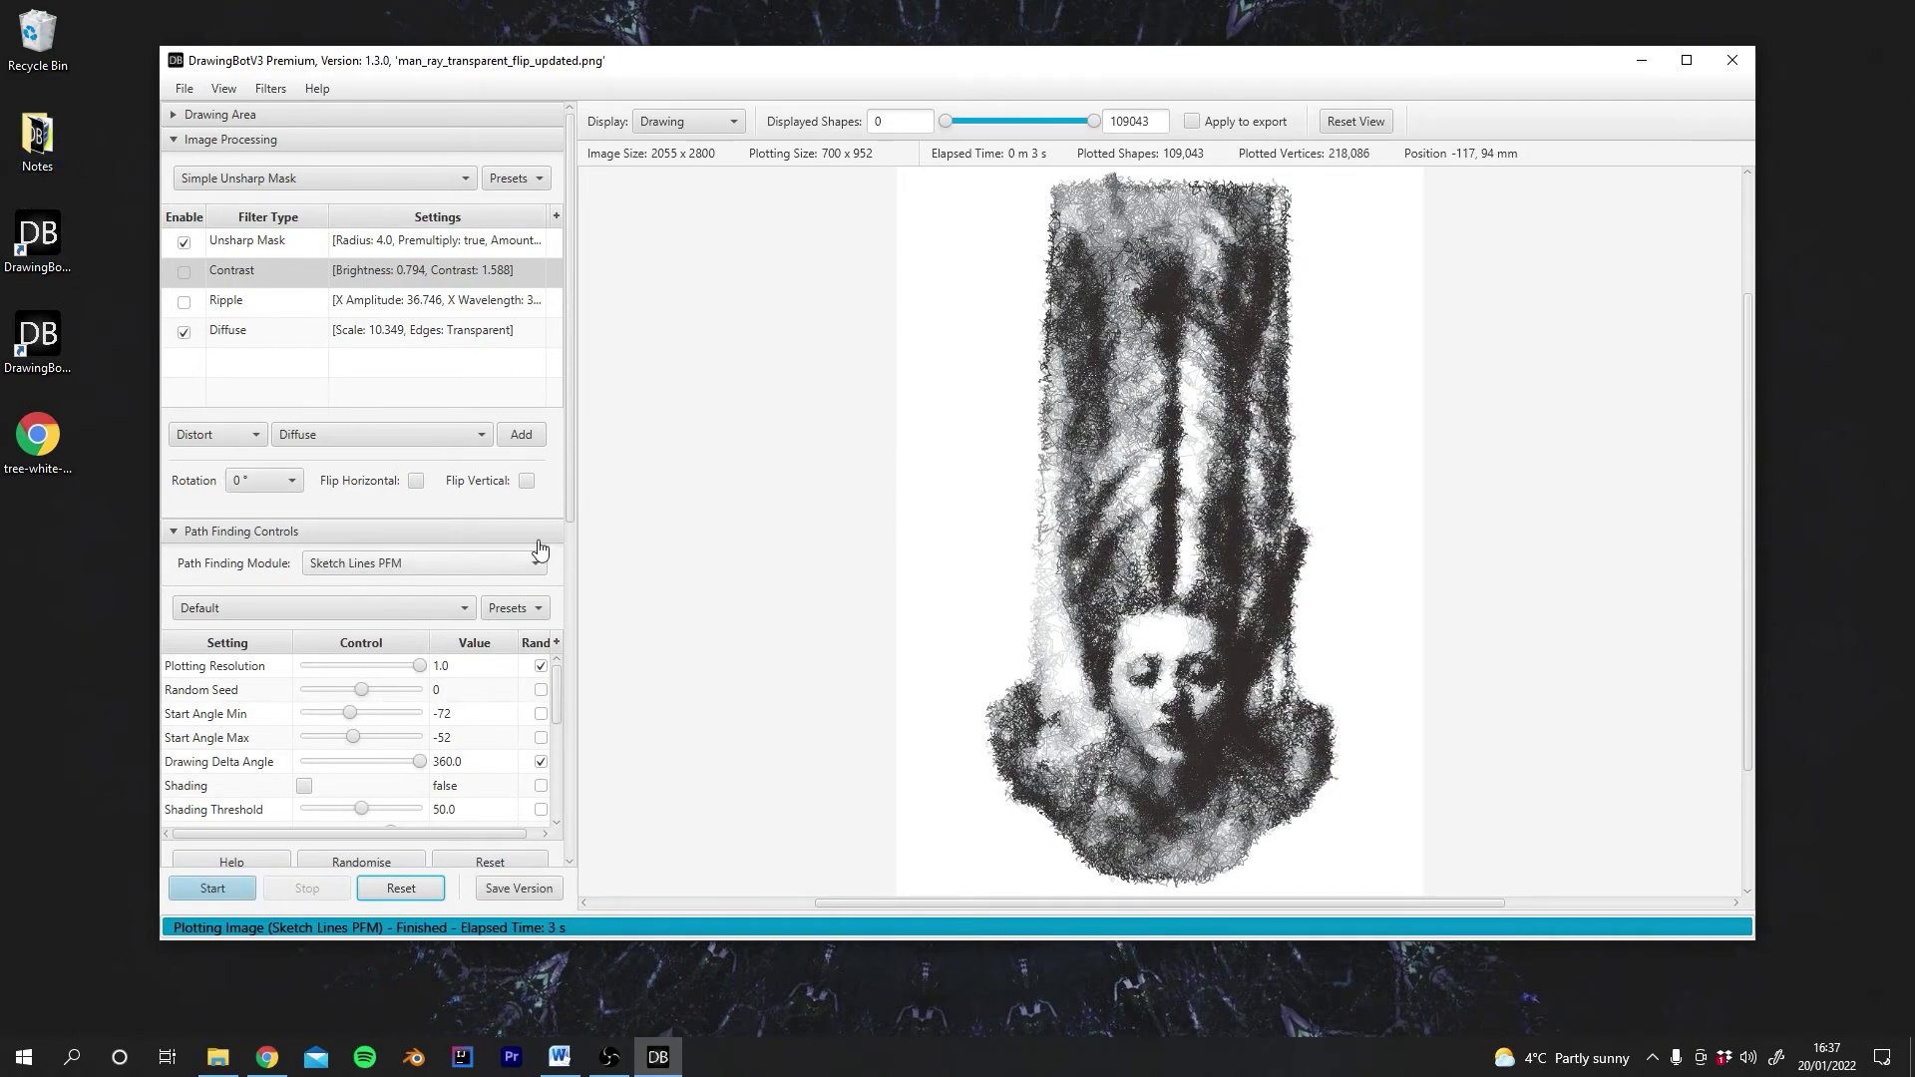
# Compare the filtered image with the line drawing by switching the Display between Image and Drawing.
pyautogui.click(691, 117)
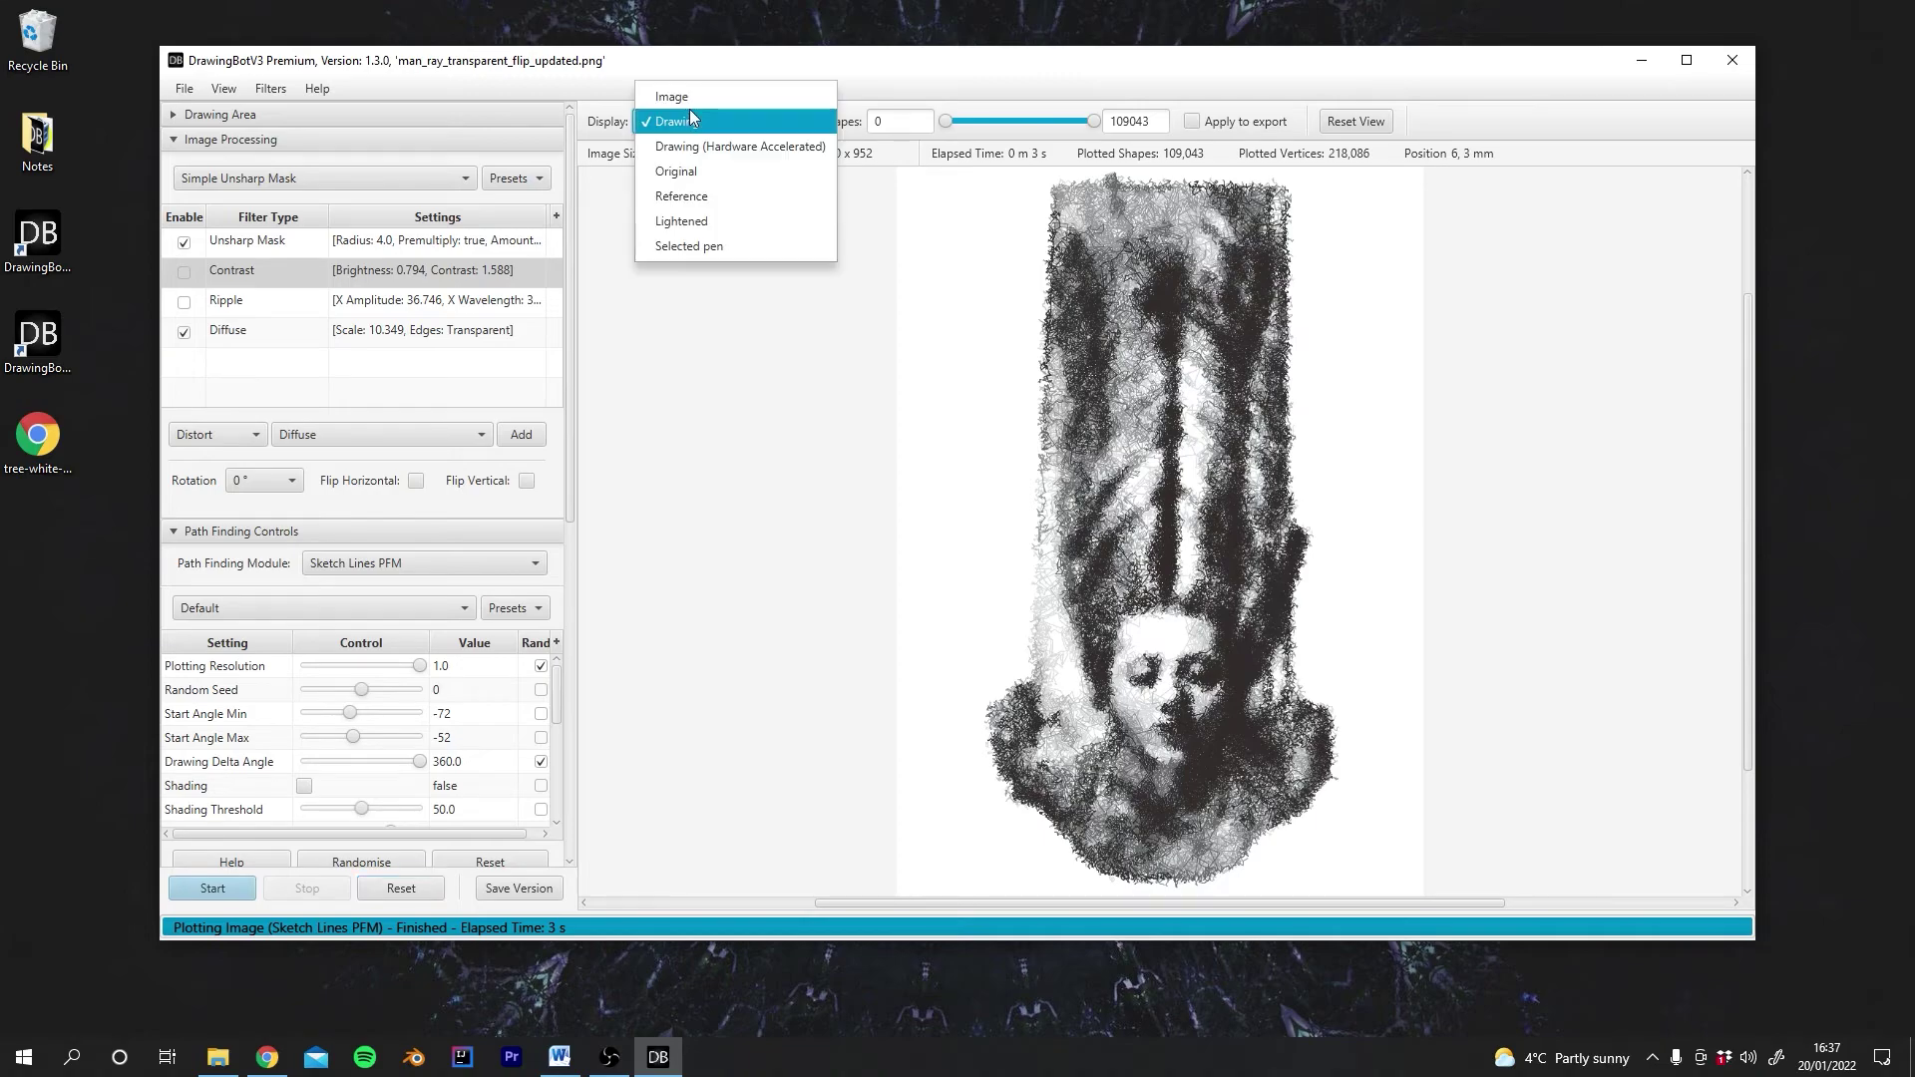
pyautogui.click(666, 99)
pyautogui.scroll(5, 1027, 712)
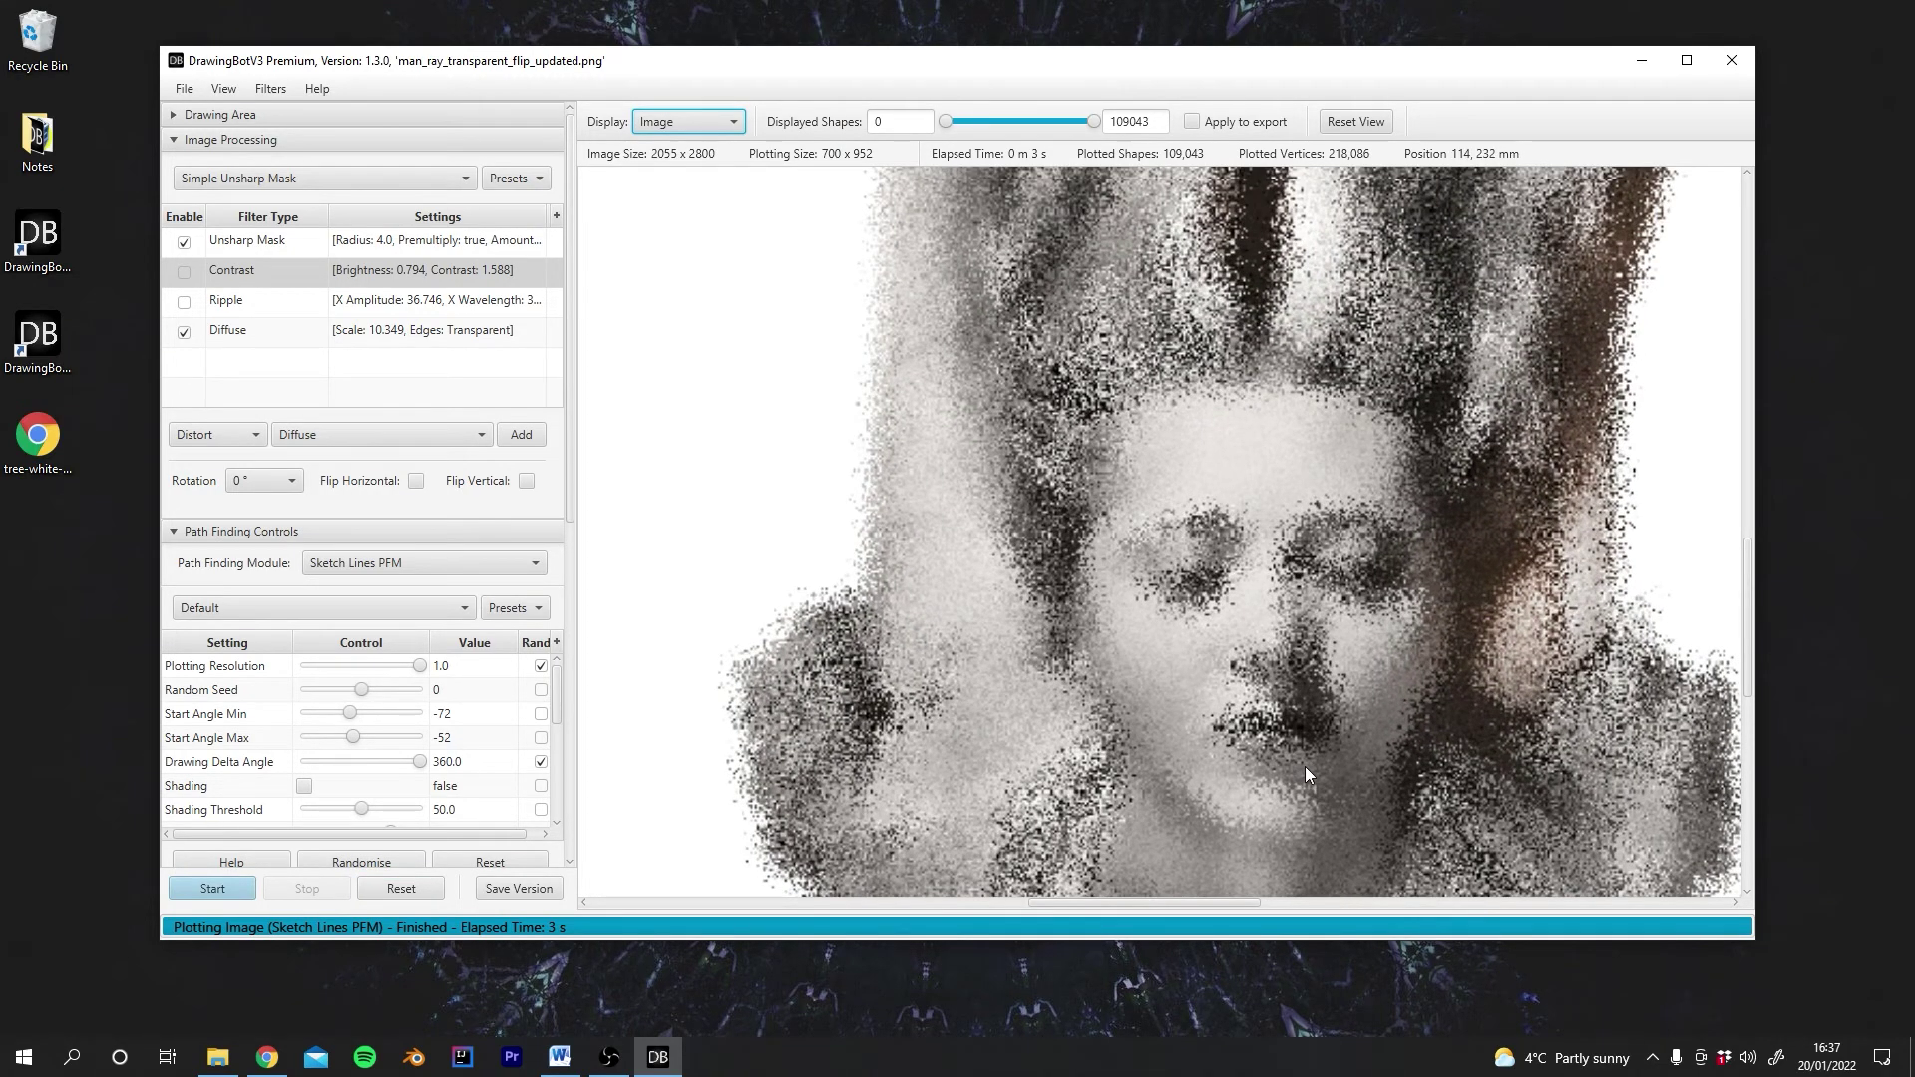
pyautogui.scroll(-3, 1305, 774)
pyautogui.click(710, 121)
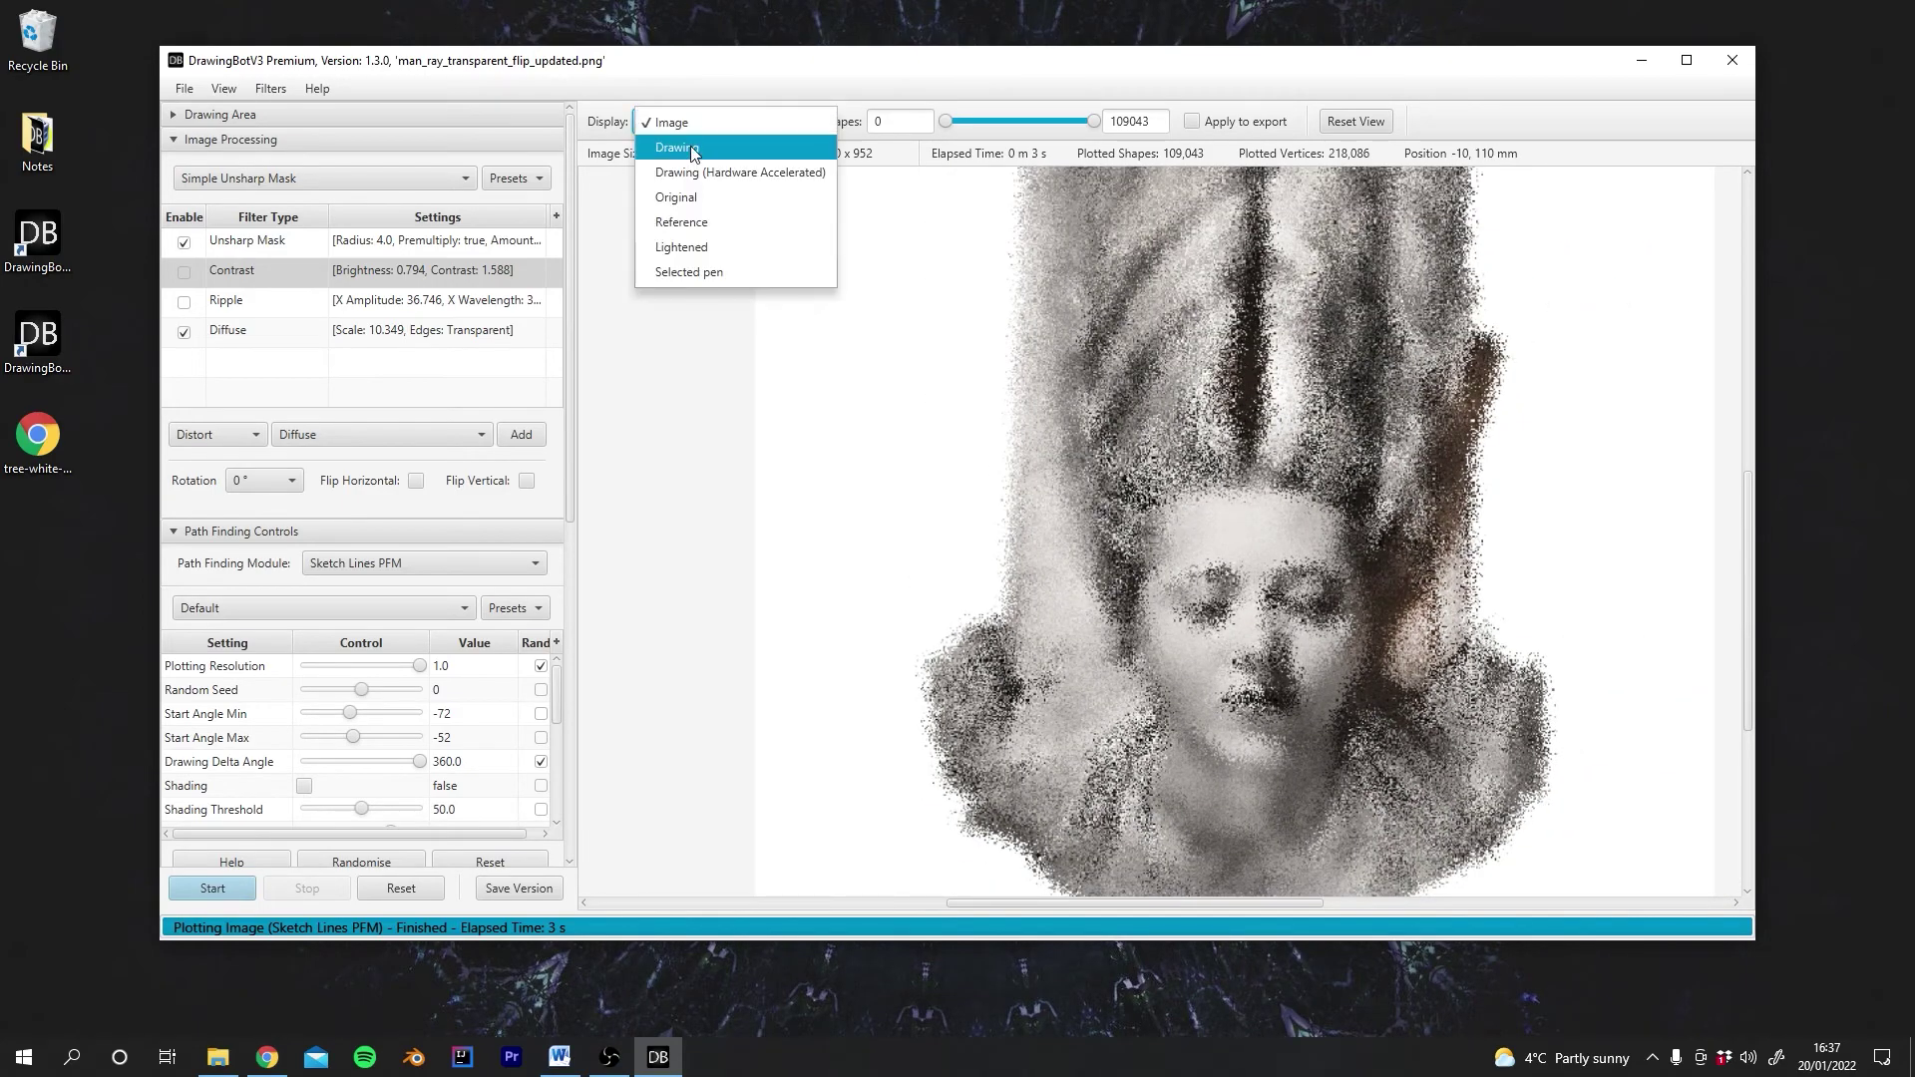
pyautogui.click(695, 150)
pyautogui.scroll(-2, 1247, 630)
pyautogui.scroll(3, 1330, 753)
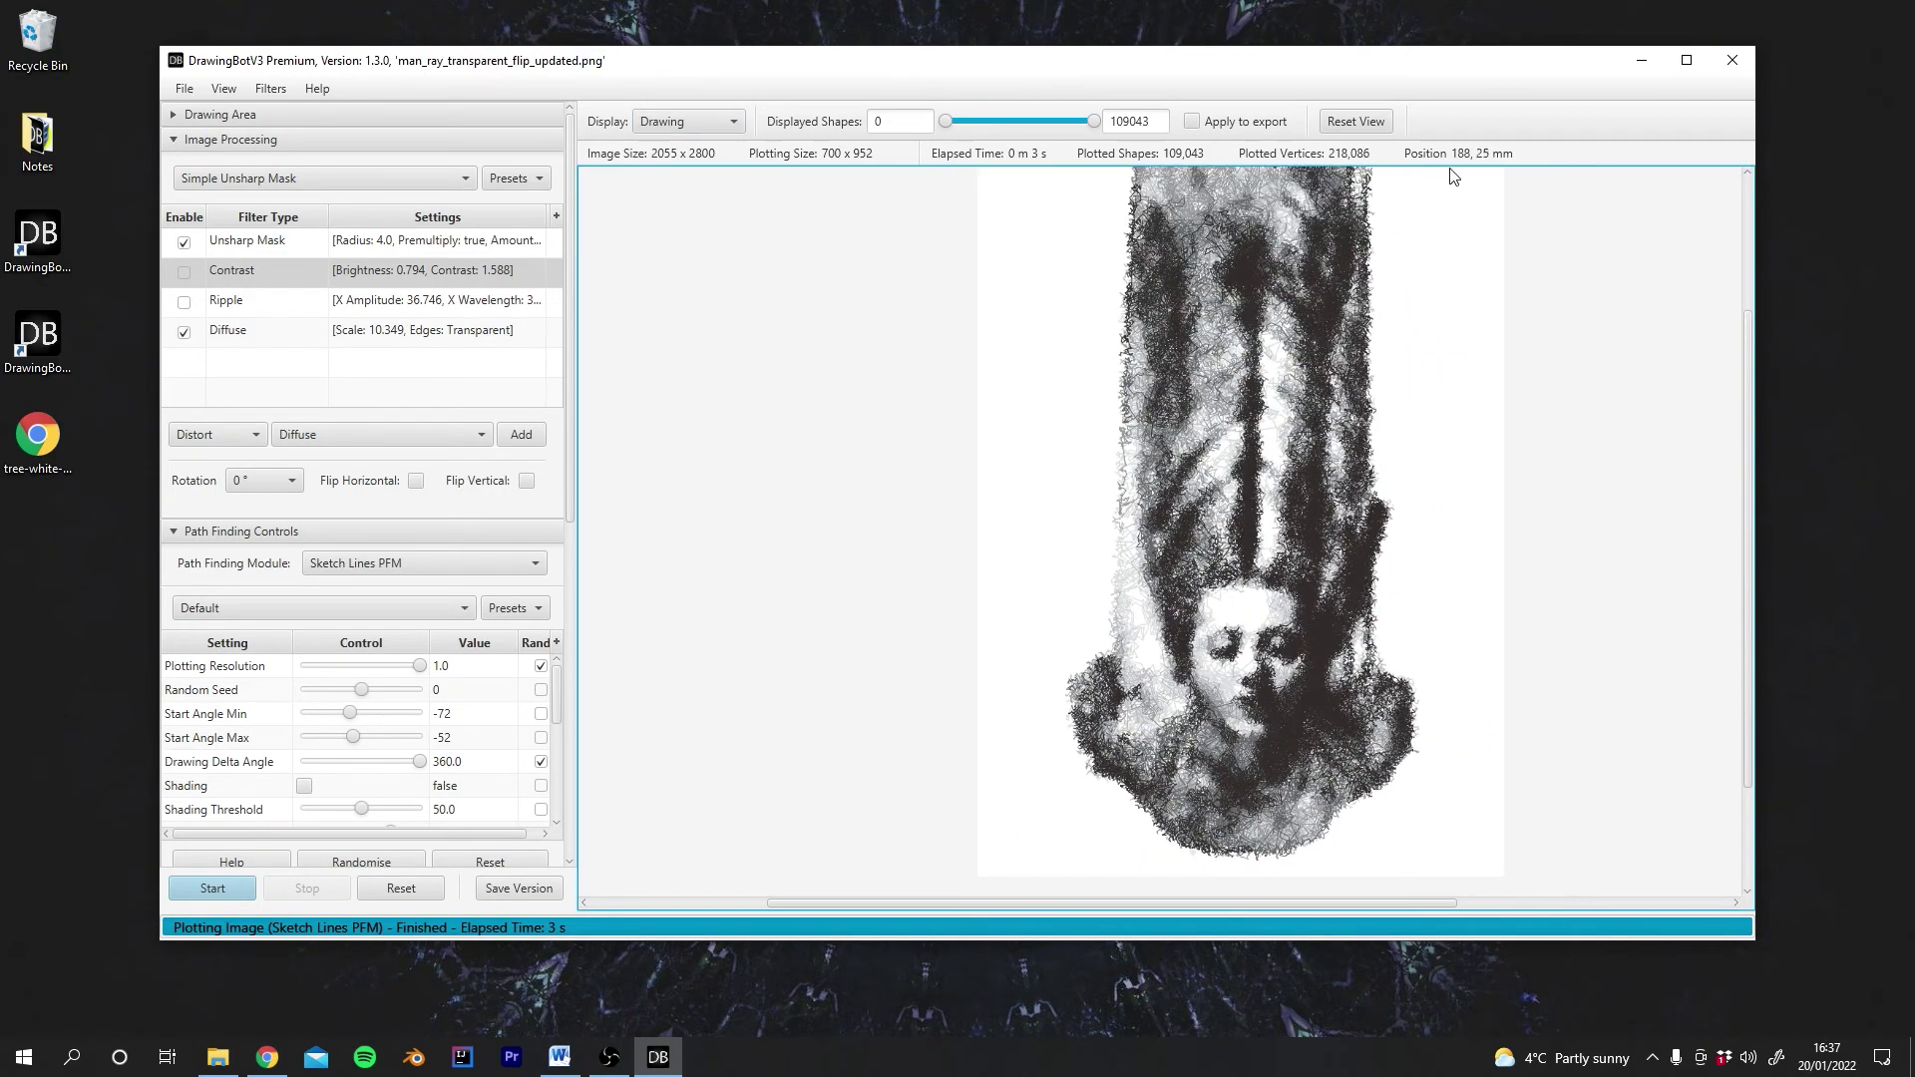
# Recentre the drawing and collapse Path Finding Controls to bring up Pen Settings.
pyautogui.click(1356, 121)
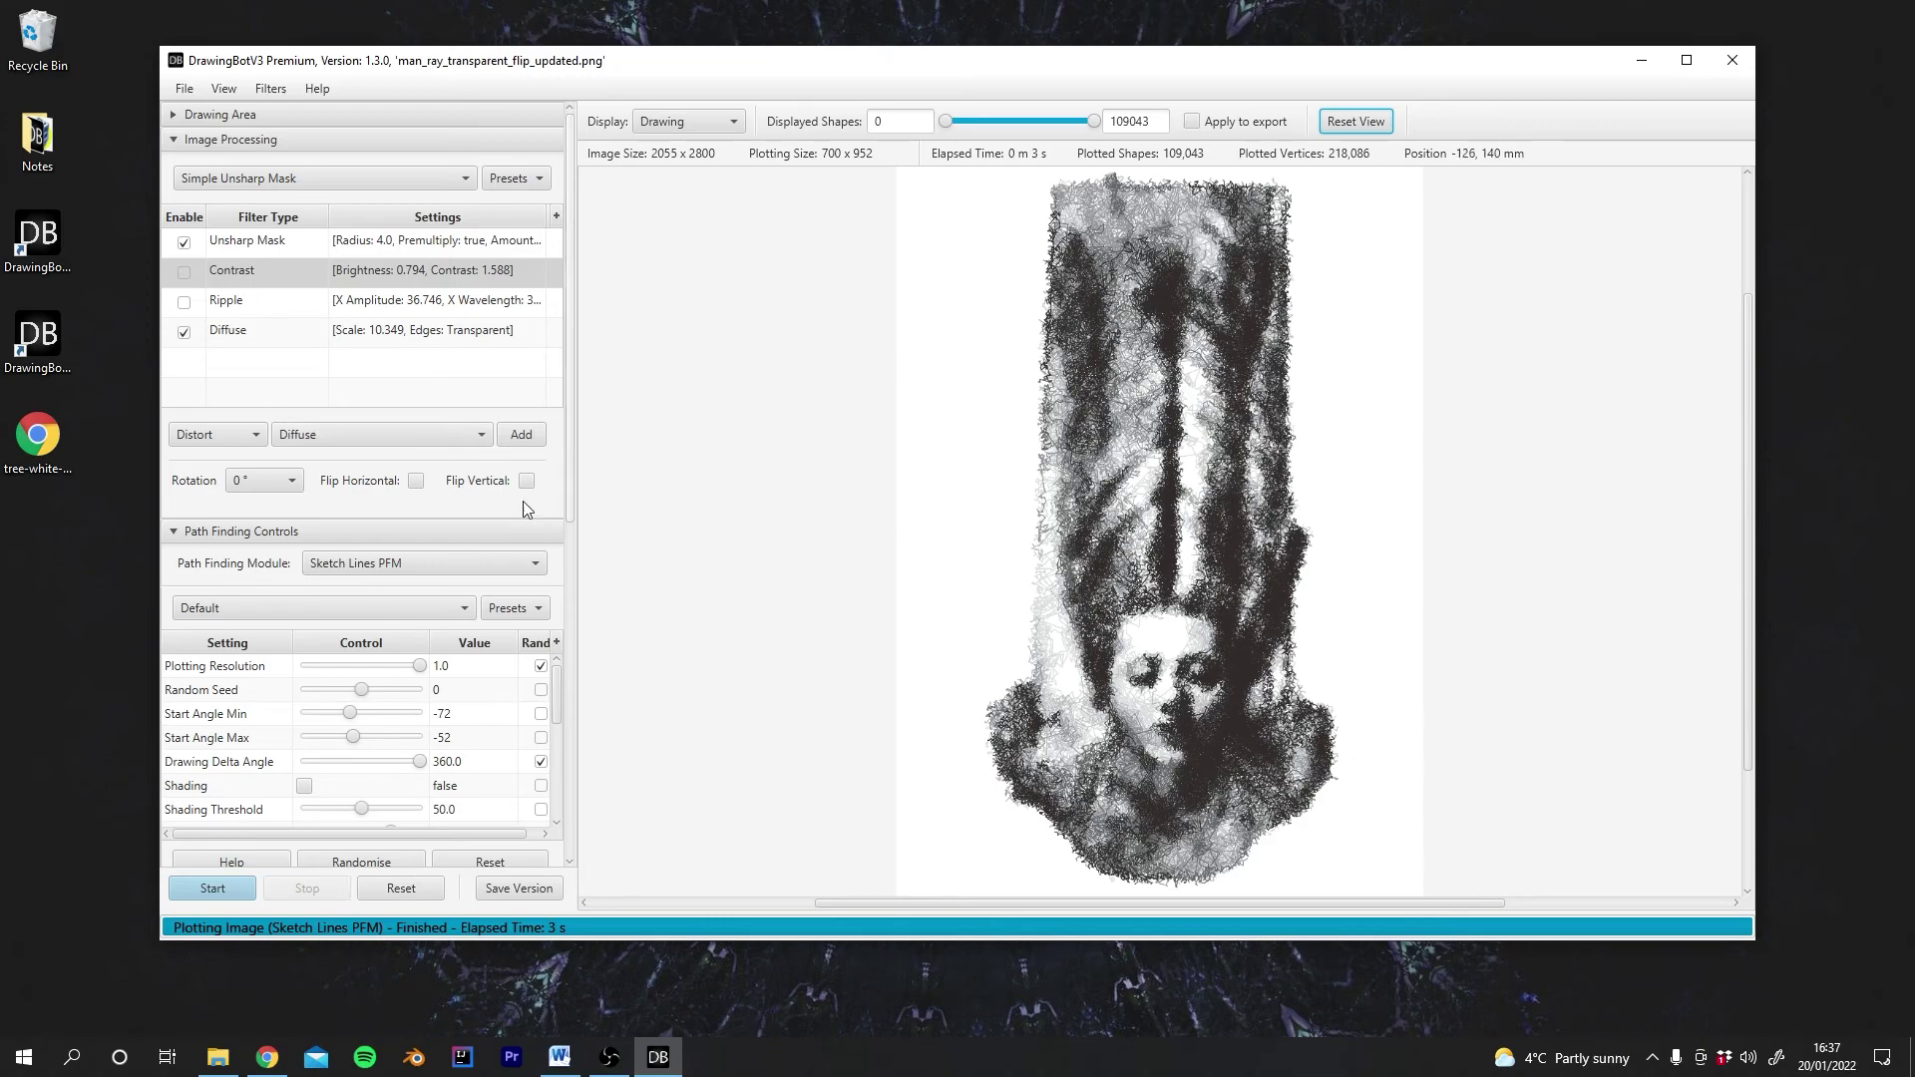
pyautogui.click(180, 530)
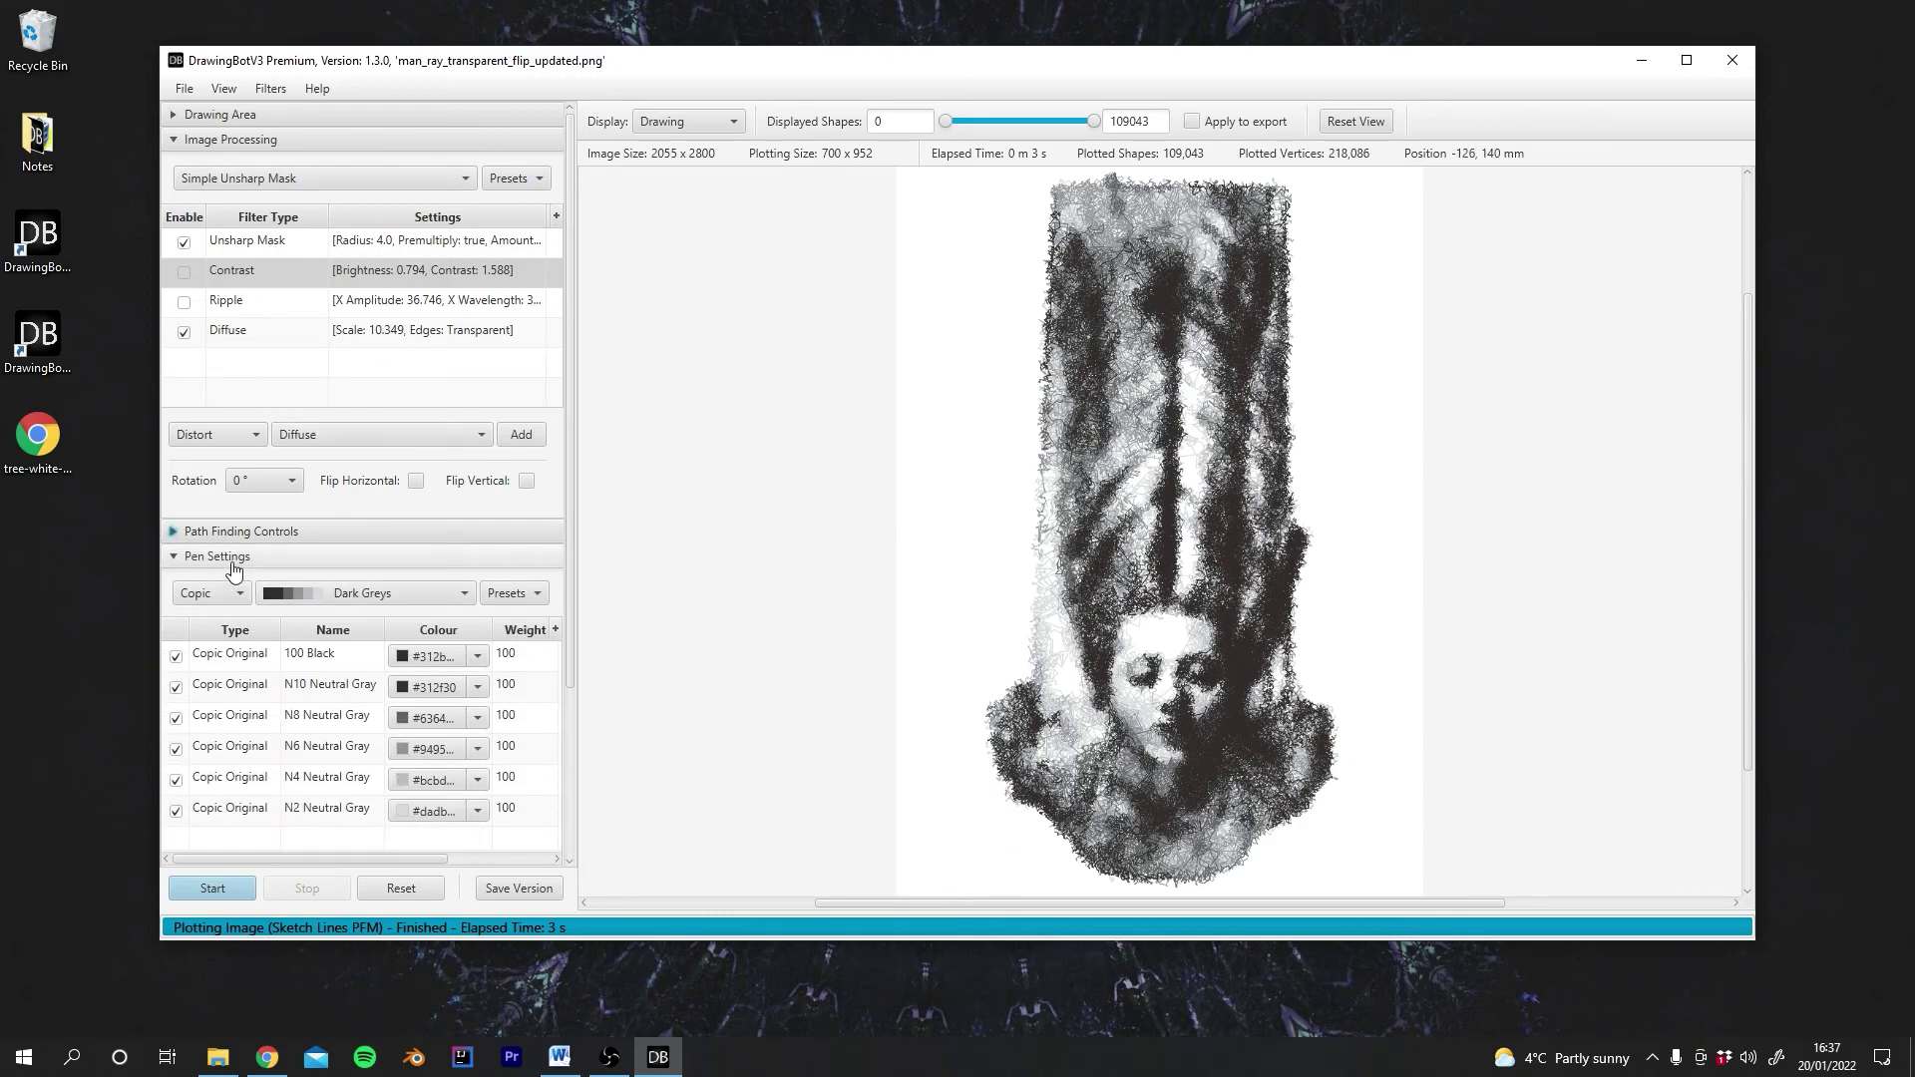
pyautogui.moveTo(565, 479); pyautogui.dragTo(570, 613)
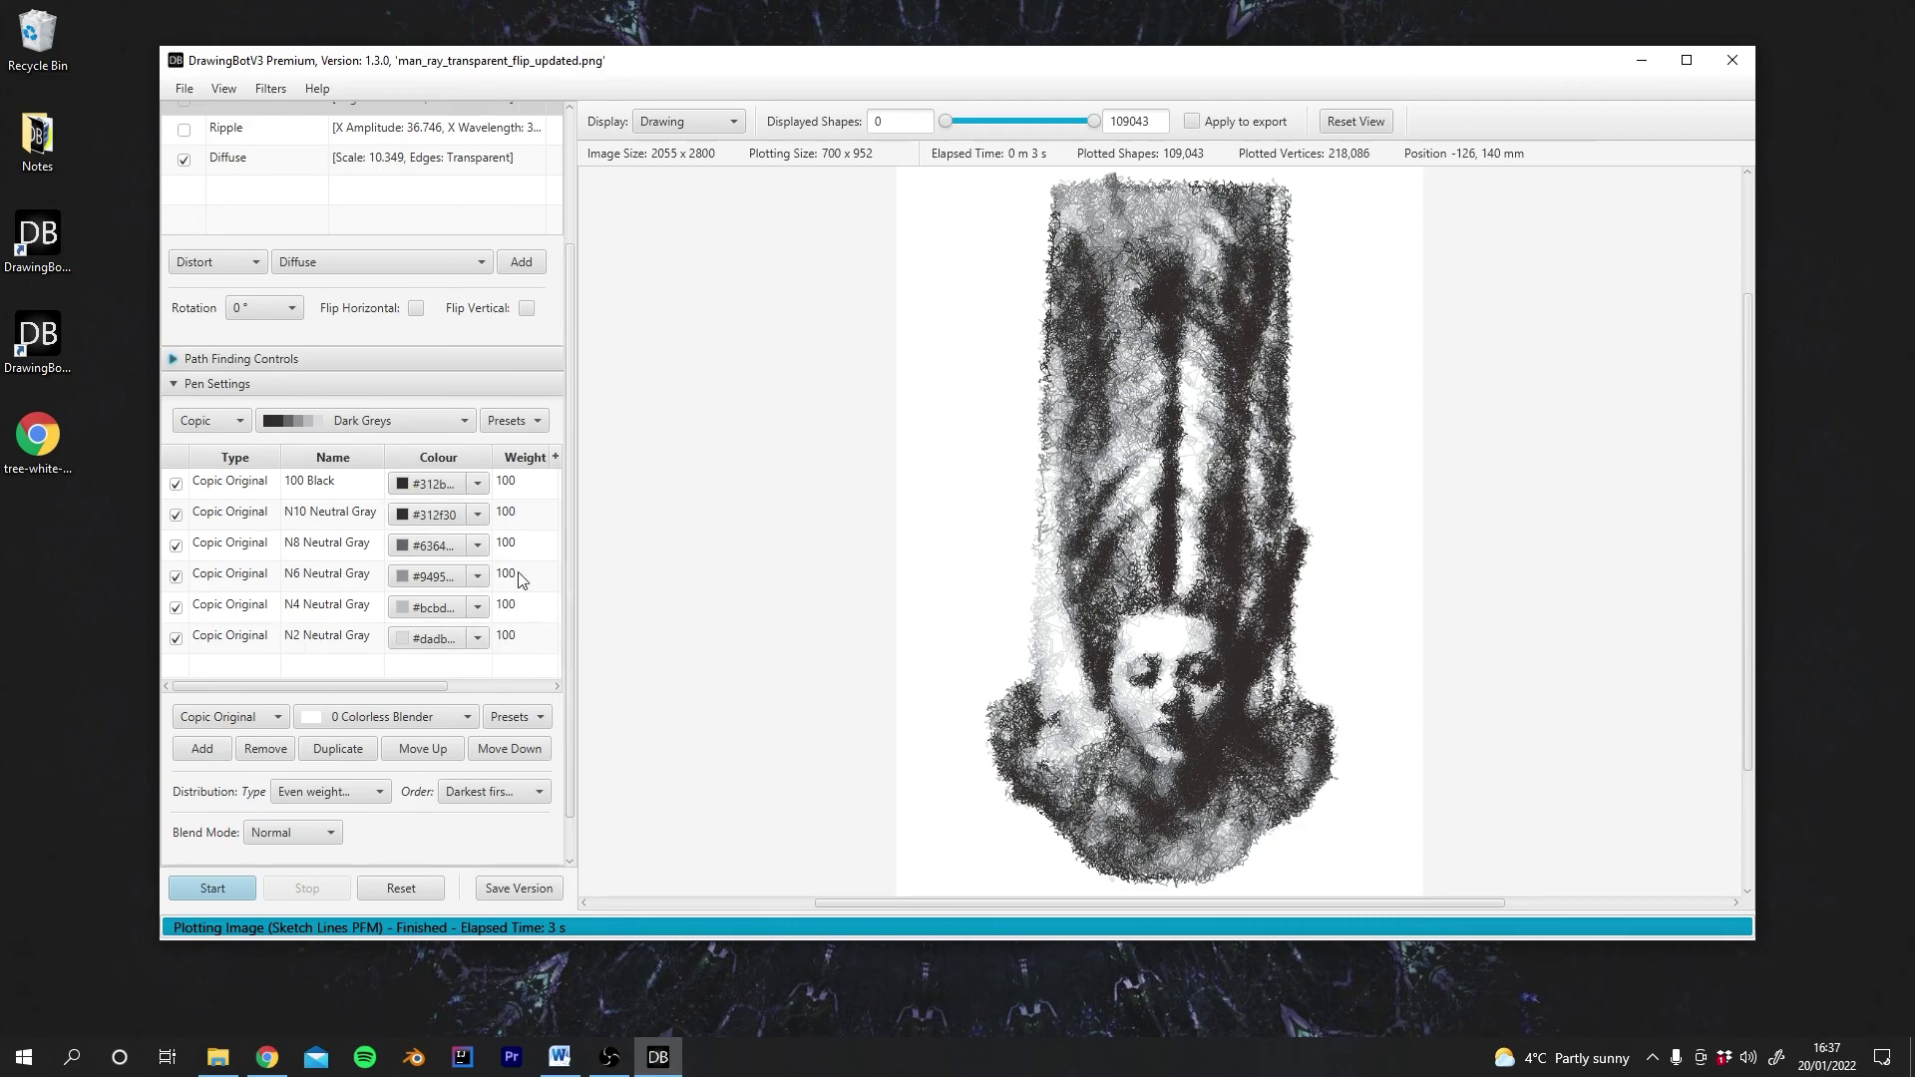